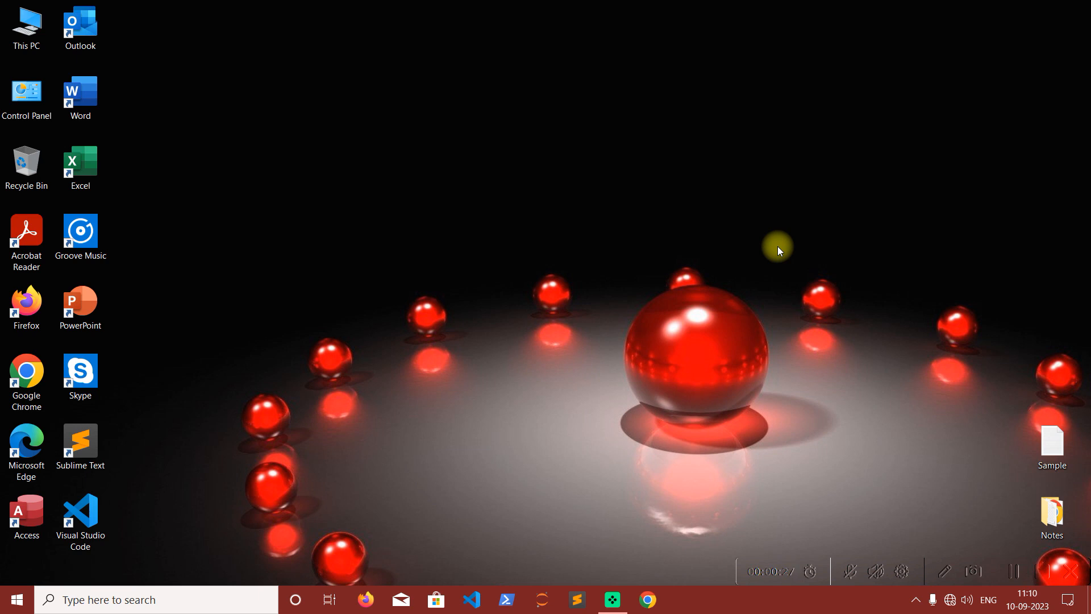
Launch Notepad and maximize its window.
key(super+r)
text(notepad)
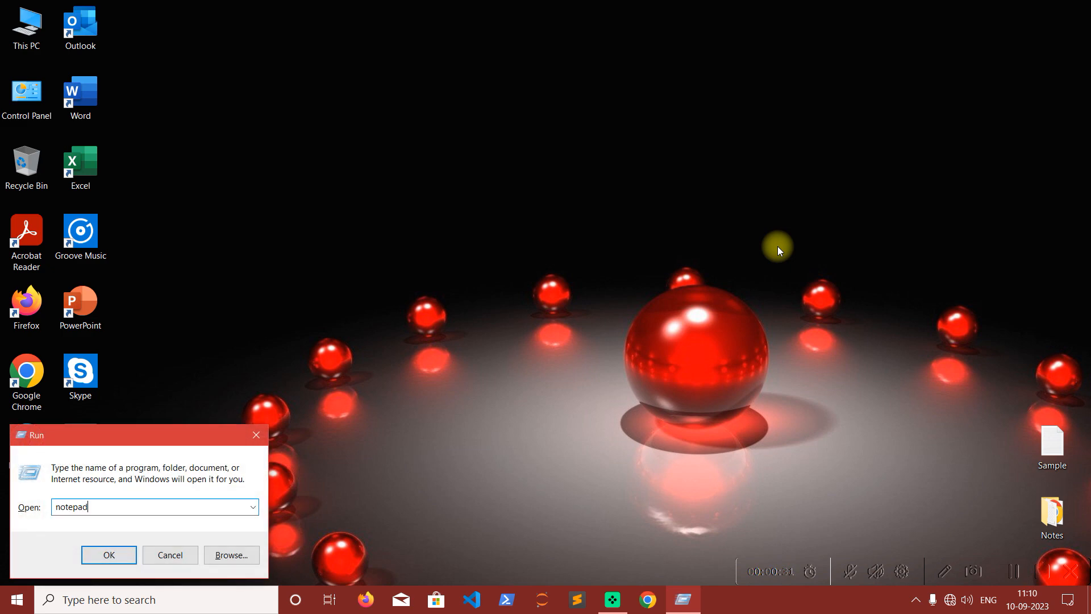
key(Return)
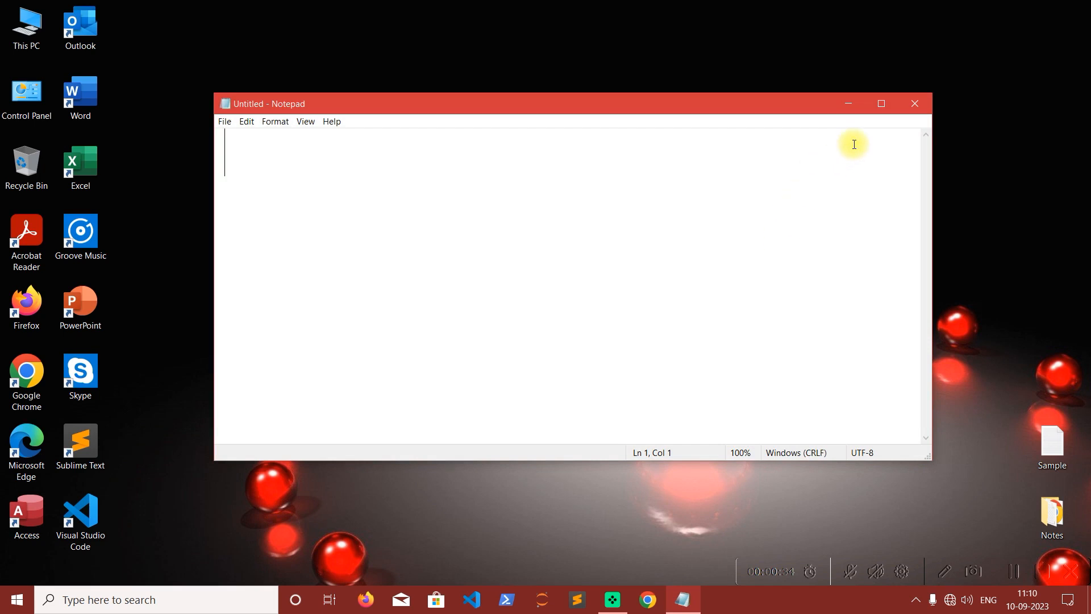
click(880, 104)
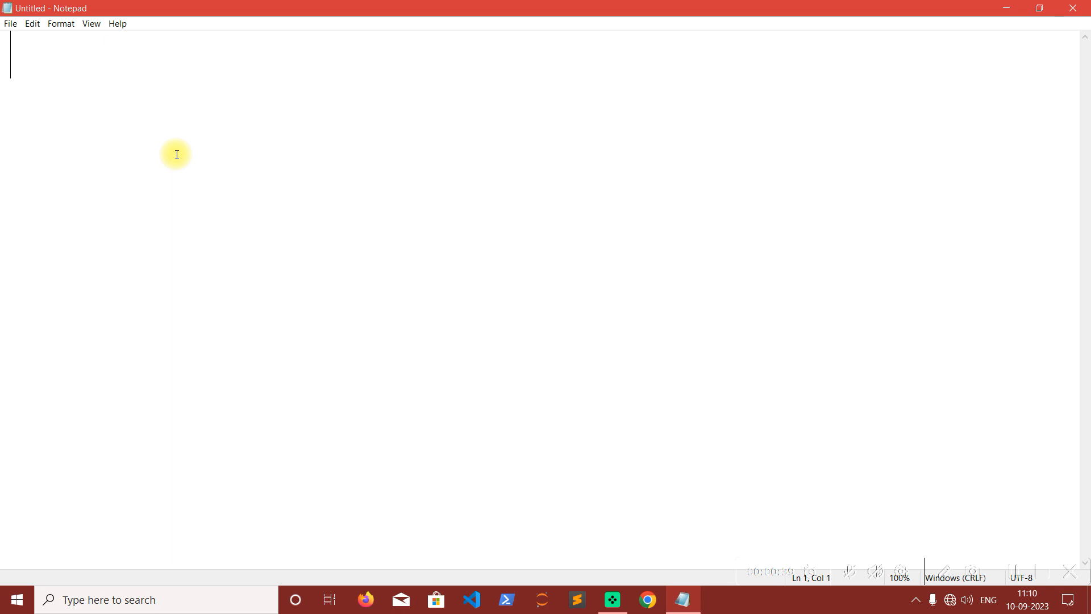
click(11, 25)
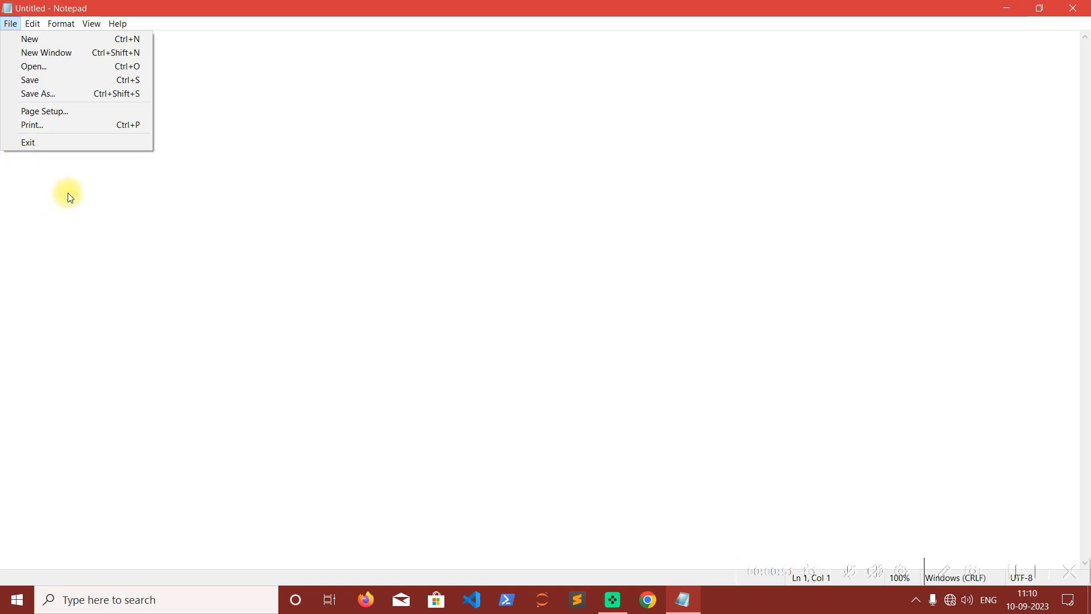
click(88, 195)
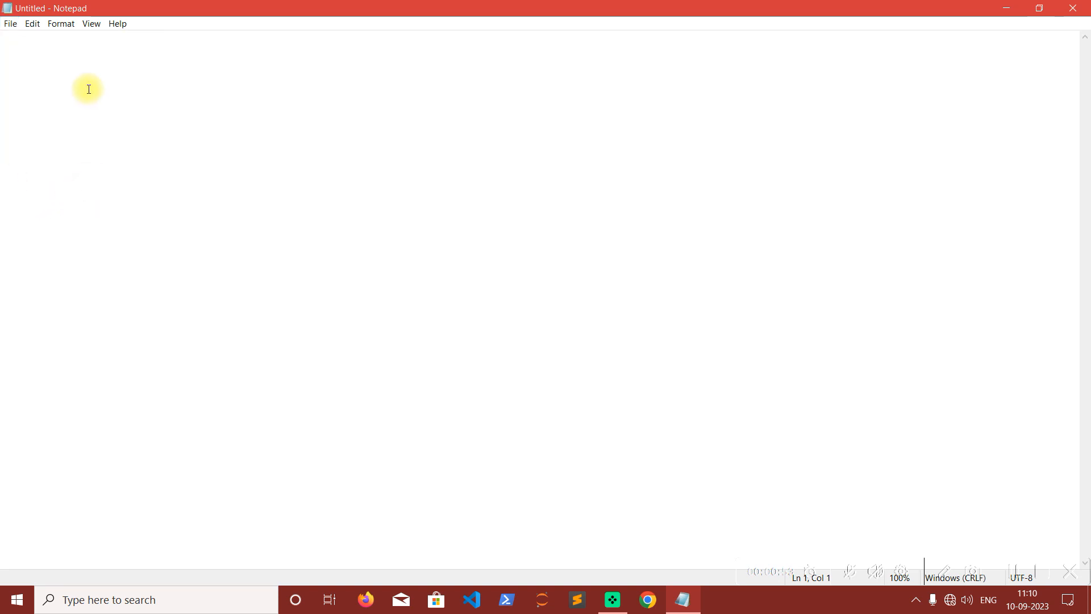
click(91, 24)
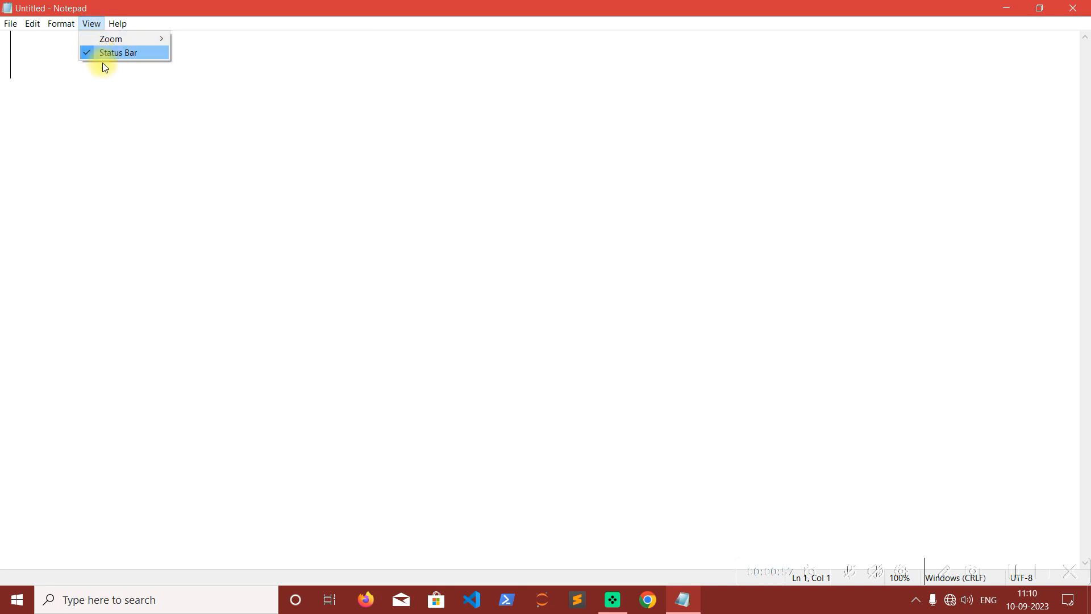
click(111, 94)
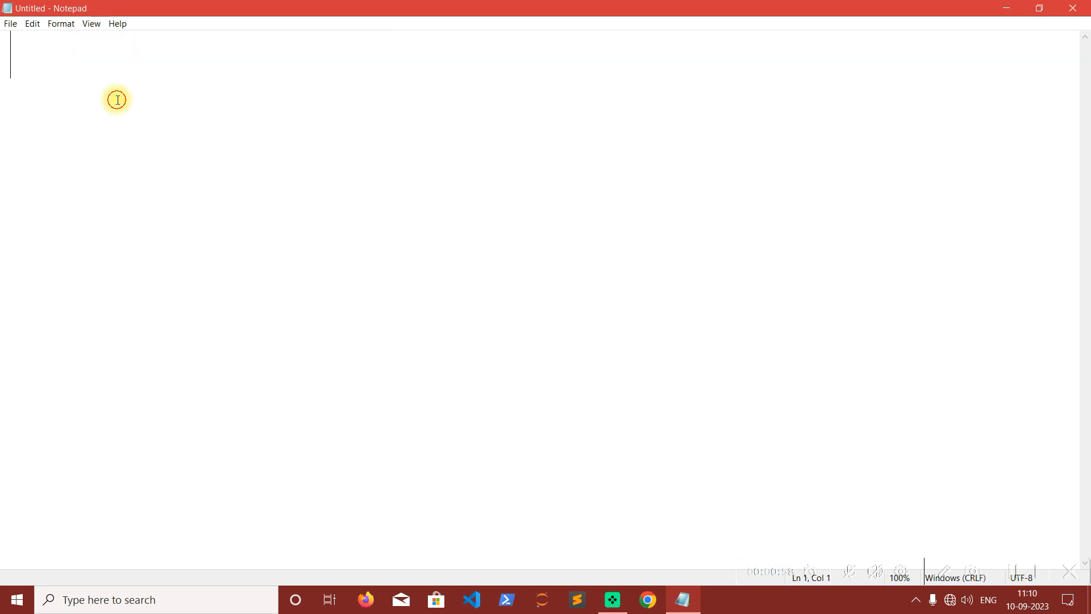
click(29, 26)
mouse_move(52, 30)
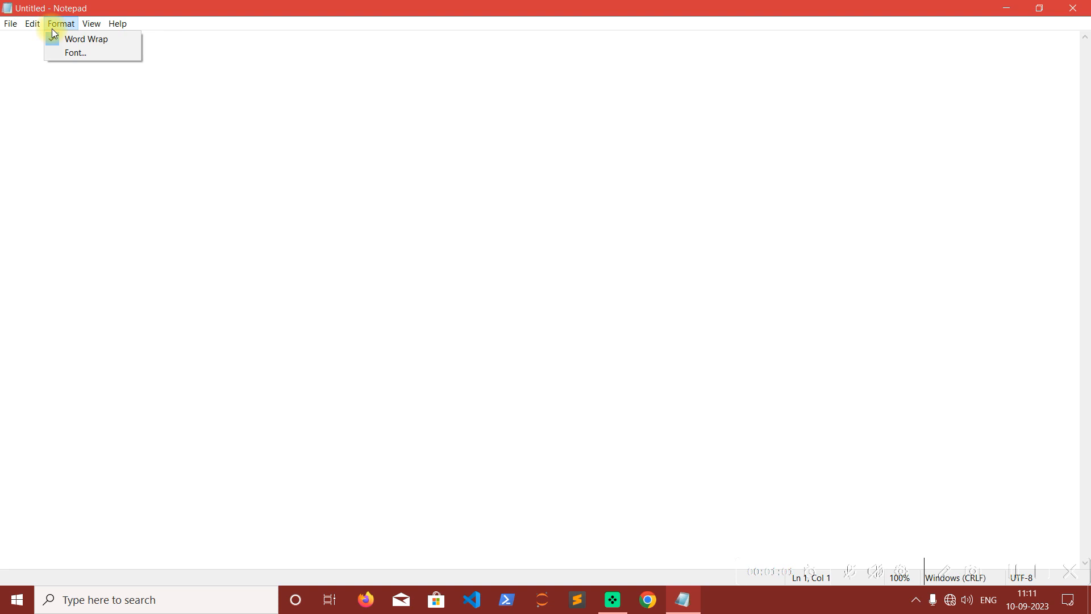
click(69, 124)
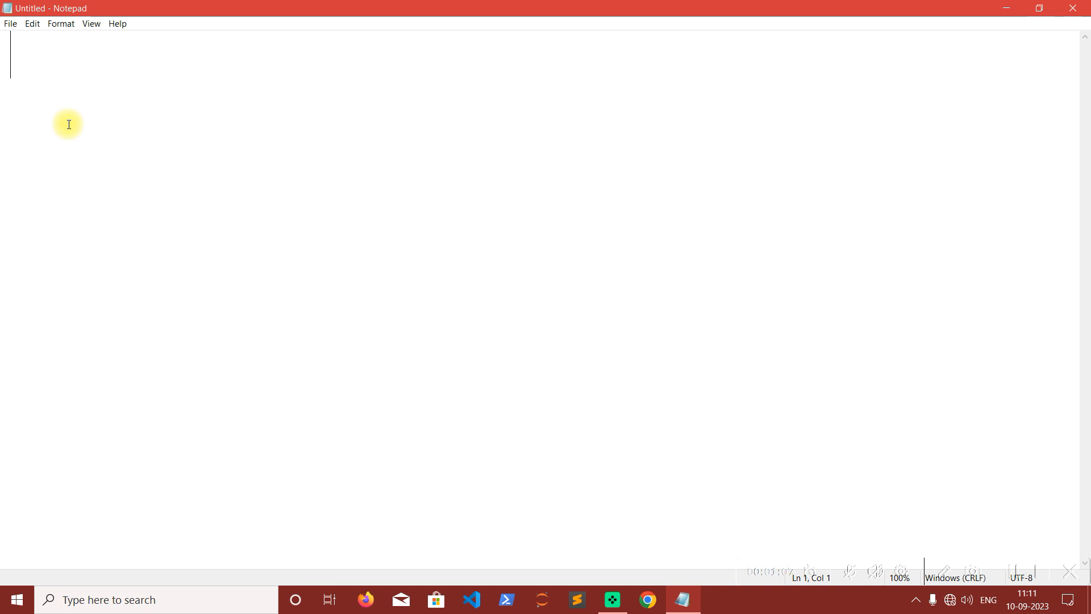
Write the sentence "Computer is an electronic device." in the blank document.
text(Computer is an elect)
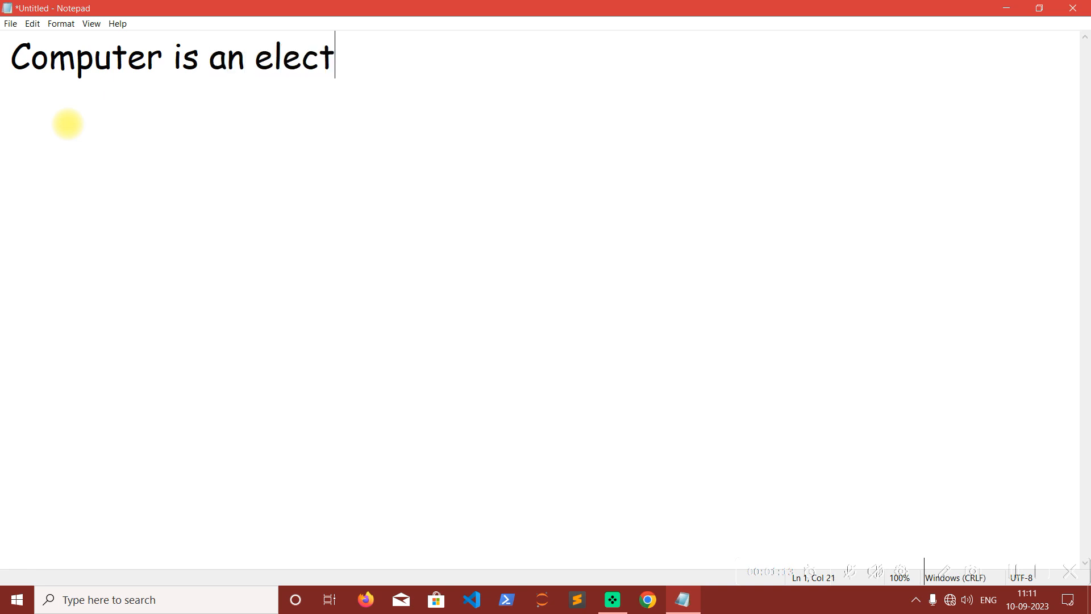
text(ronic device.)
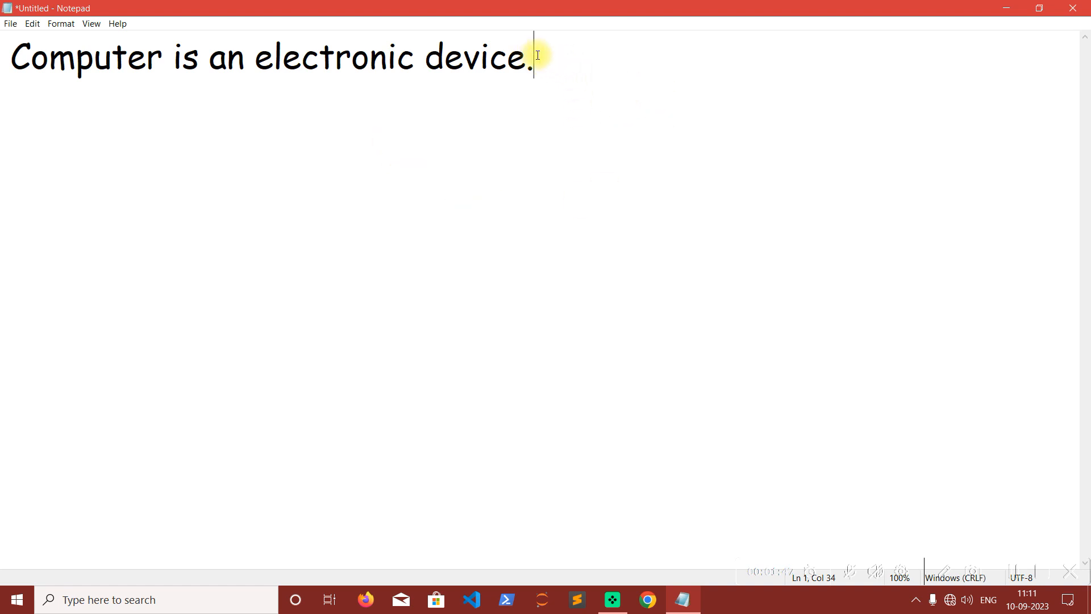
Select the whole sentence from its end to its start, and again from start to end, clearing the selection each time.
drag(548, 59, 15, 56)
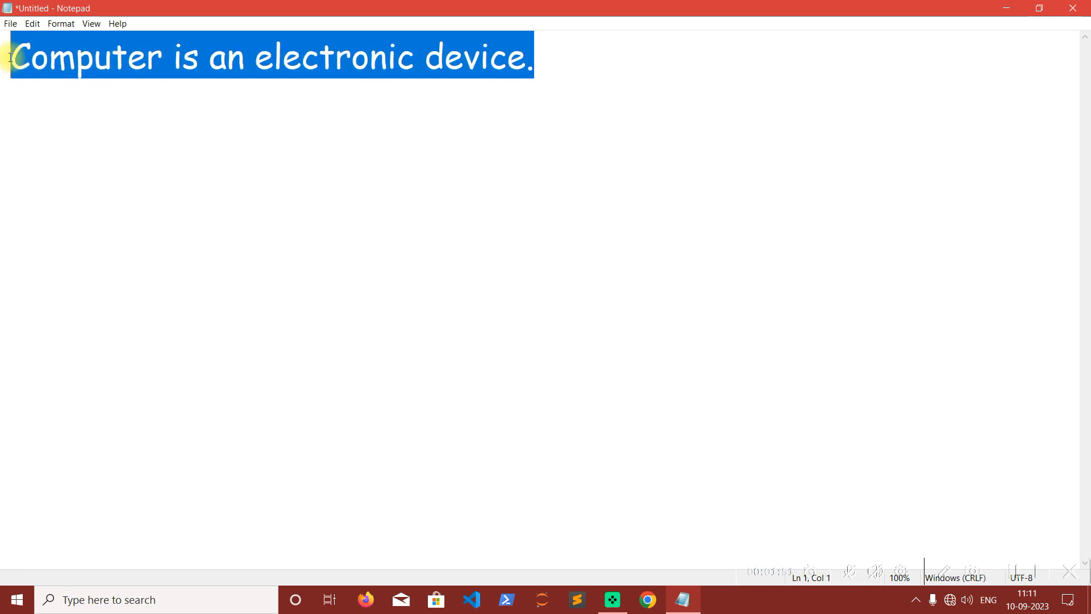
click(52, 103)
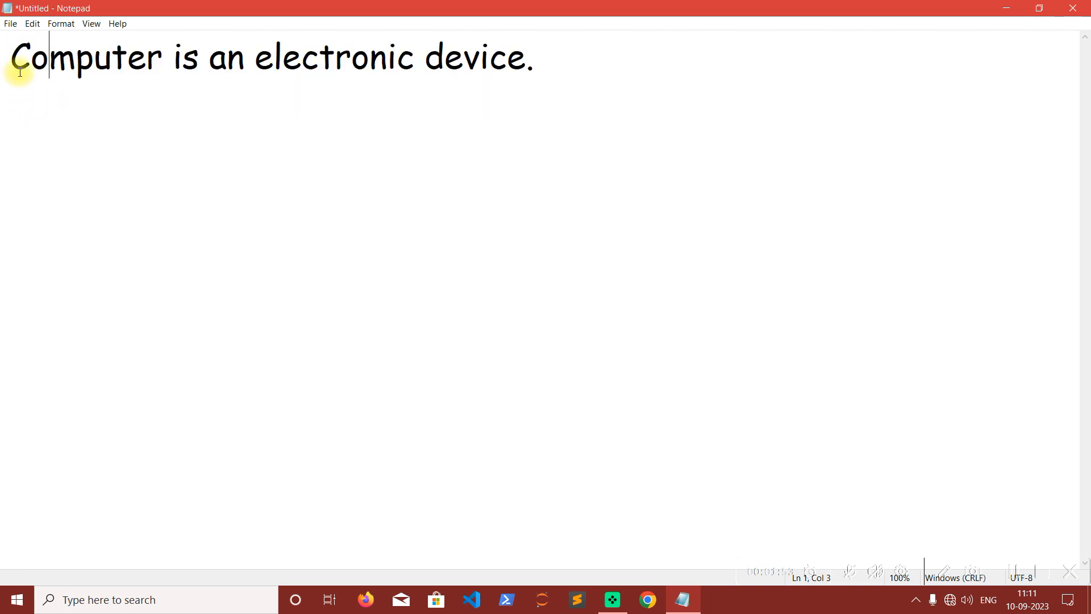
click(11, 54)
drag(11, 54, 541, 54)
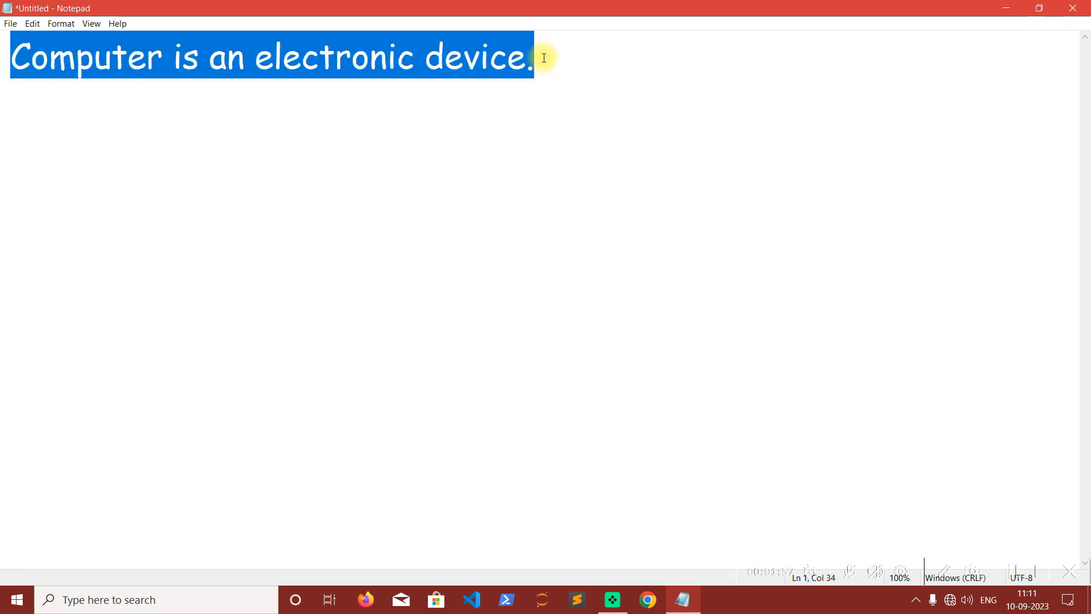
click(543, 58)
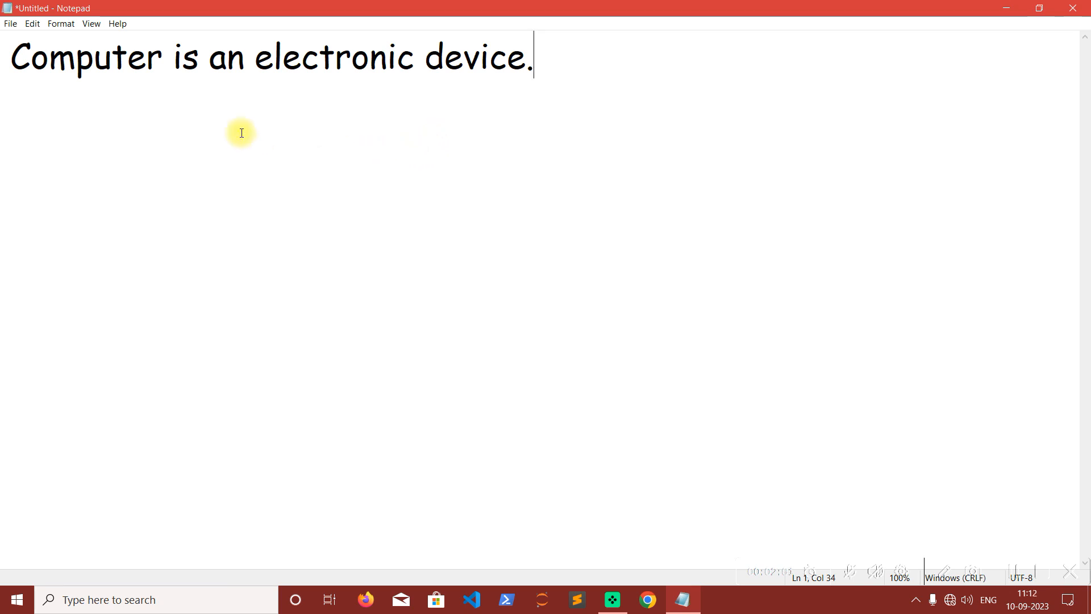
Use Select All to highlight the document's entire text, and clear the selection with the cursor at the sentence's end.
click(33, 25)
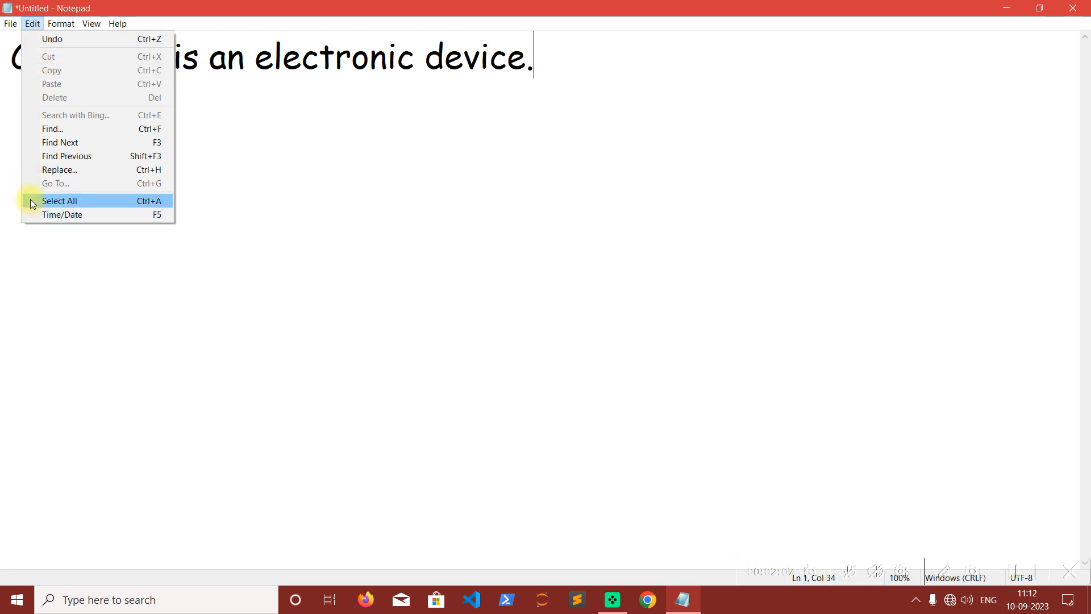
click(169, 203)
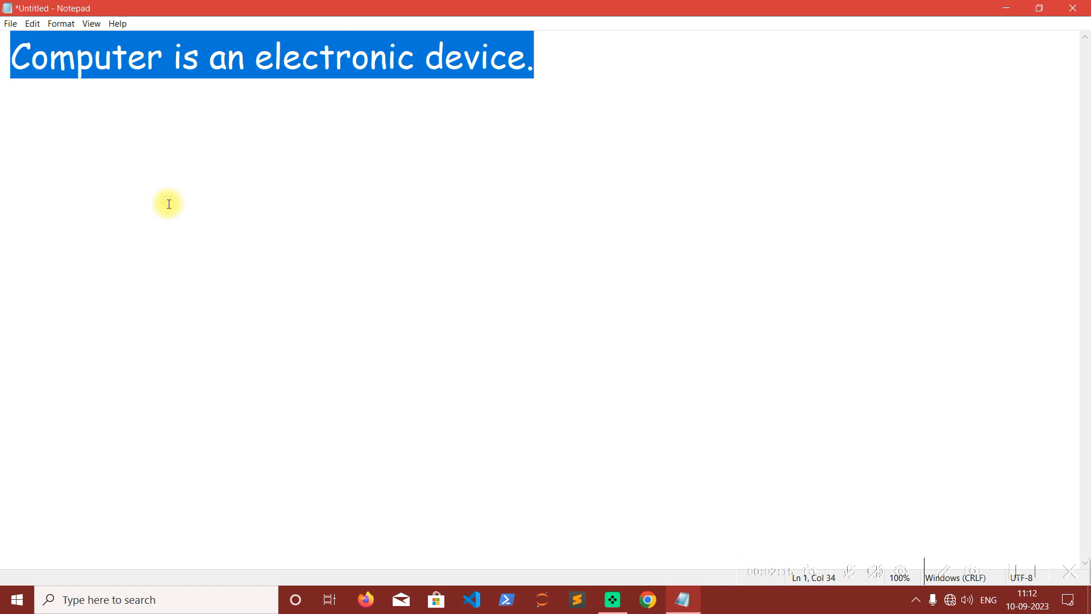
click(591, 66)
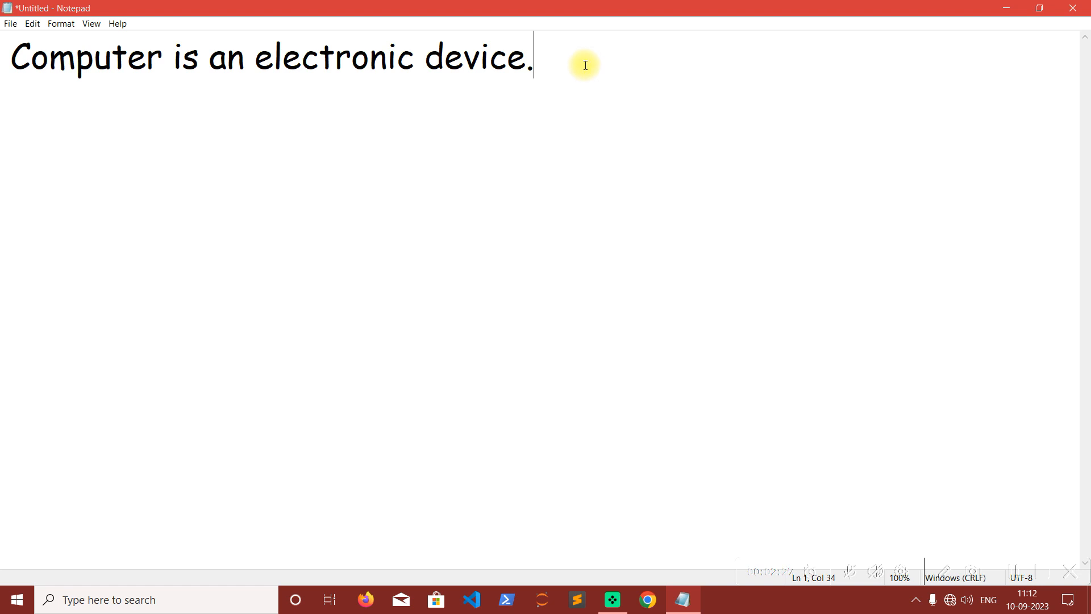
Select "device." character by character from before the "d" to the sentence's end, and clear the selection.
click(429, 54)
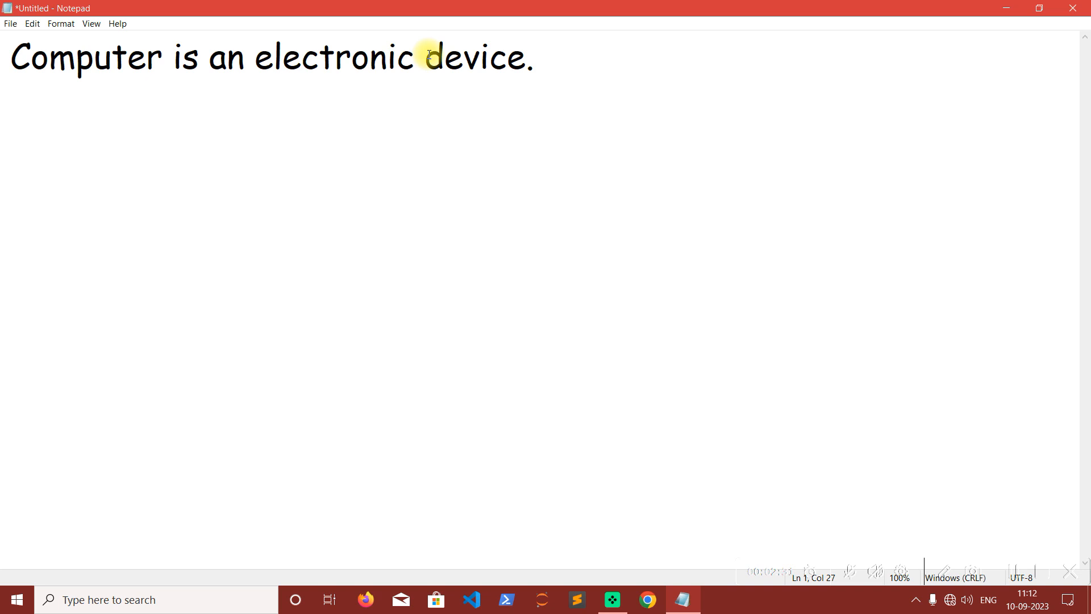
key(shift+Right)
key(shift+Right)
key(shift+Right)
key(shift+Right)
key(shift+Right)
key(shift+Right)
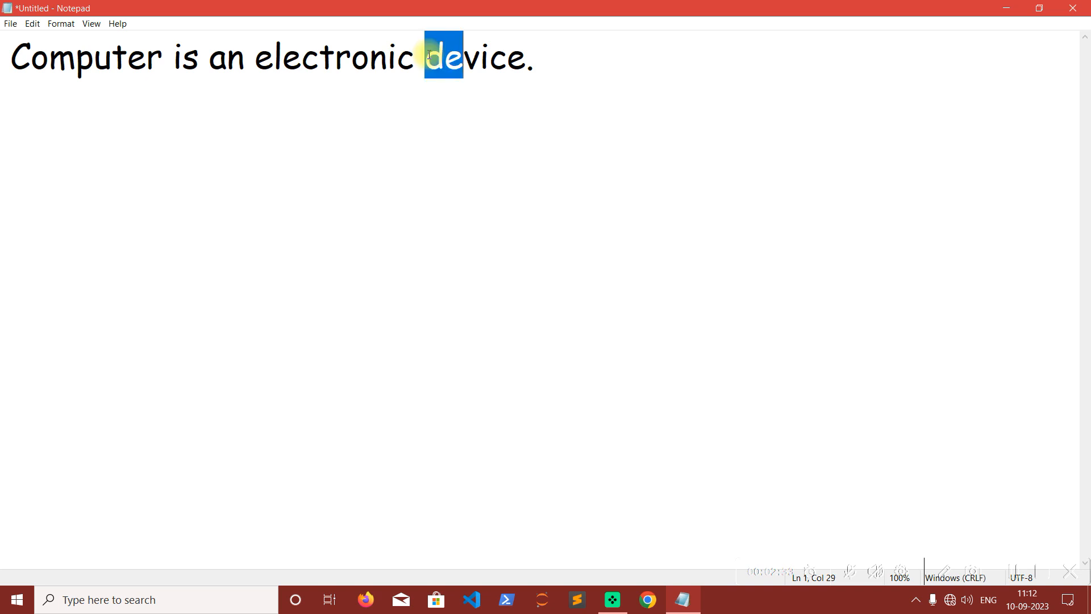
key(shift+Right)
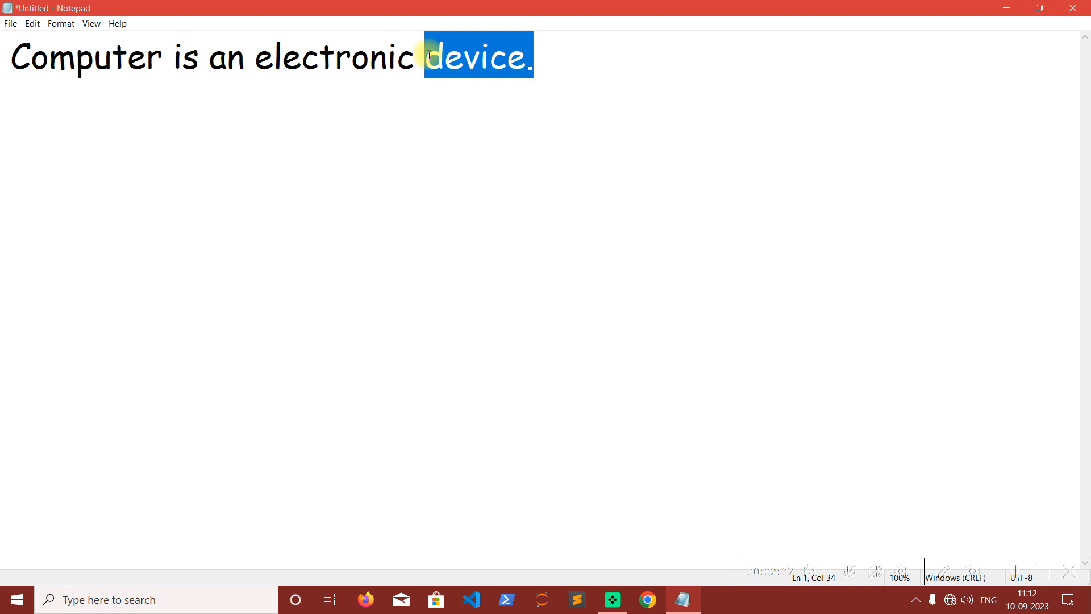
key(Right)
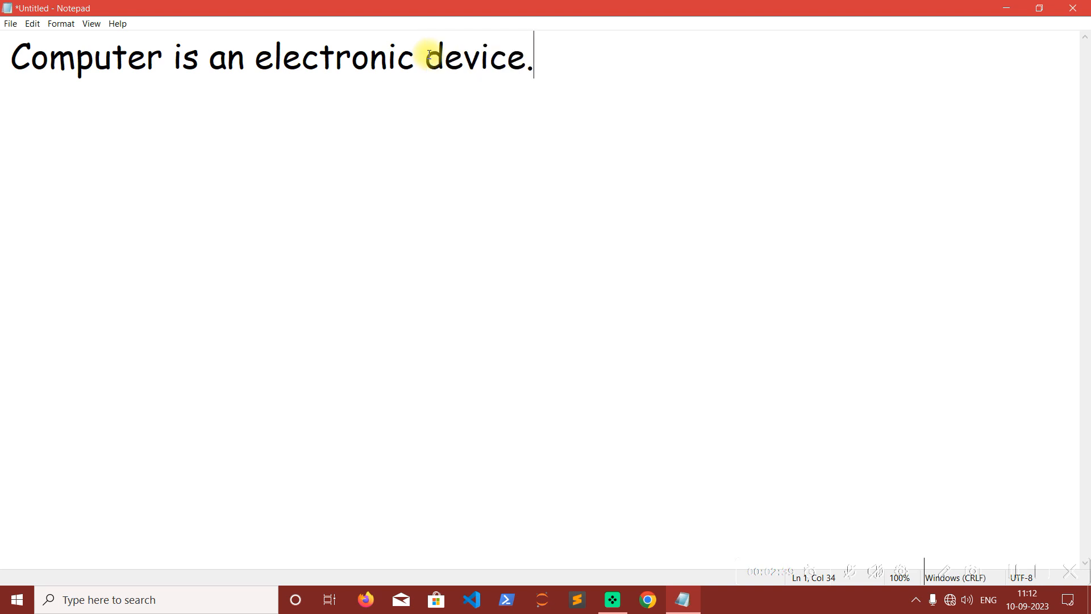
Select "device." backward character by character, reselect it in one go from its start to the line's end, and deselect it.
key(shift+Left)
key(shift+Left)
key(shift+Left)
key(shift+Left)
key(shift+Left)
key(shift+Left)
key(shift+Left)
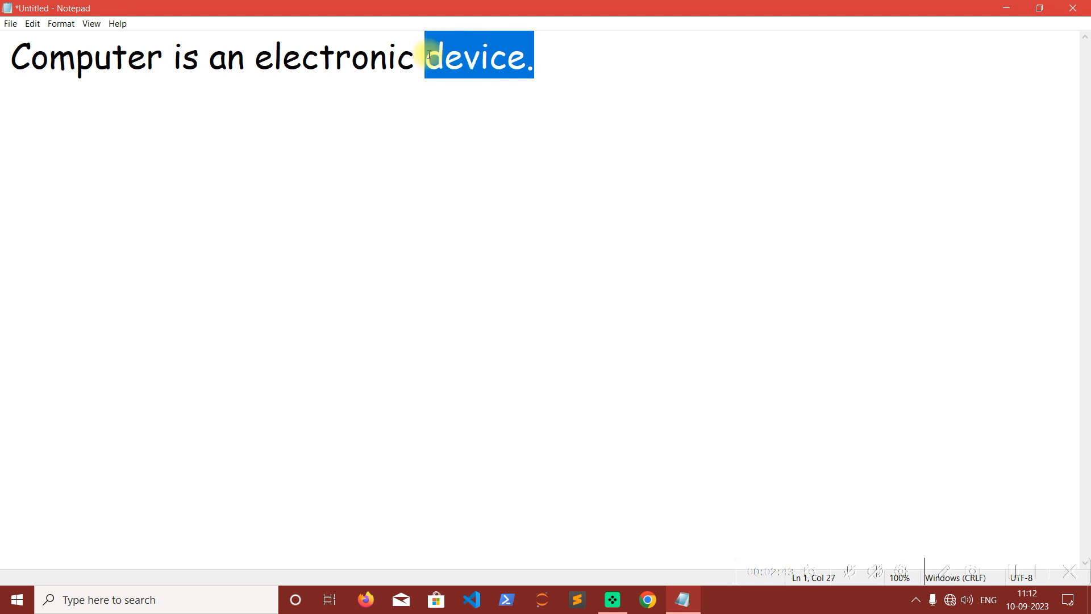
key(Left)
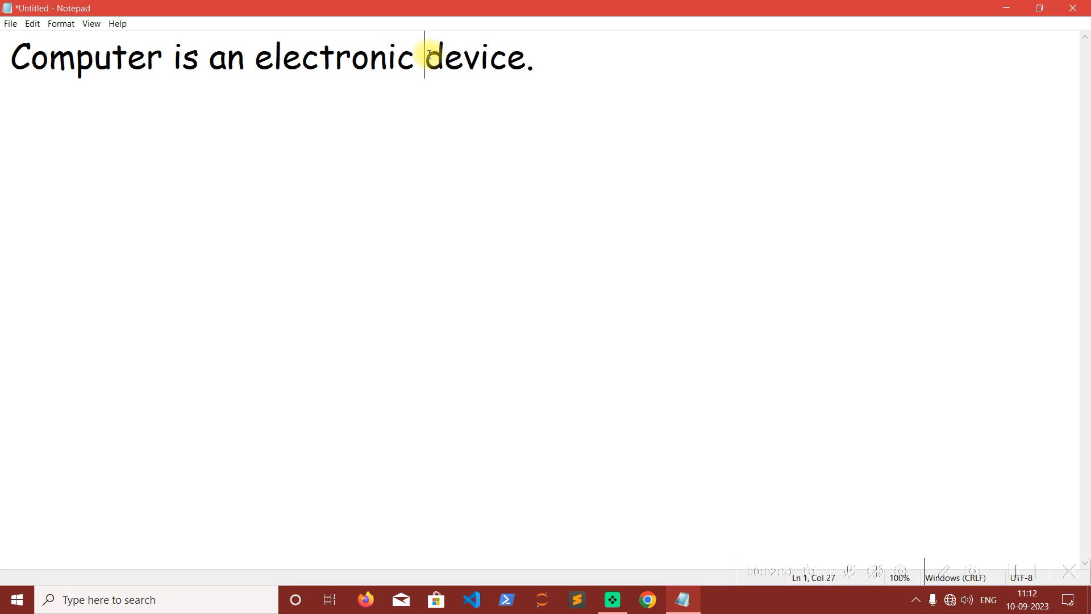
key(shift+End)
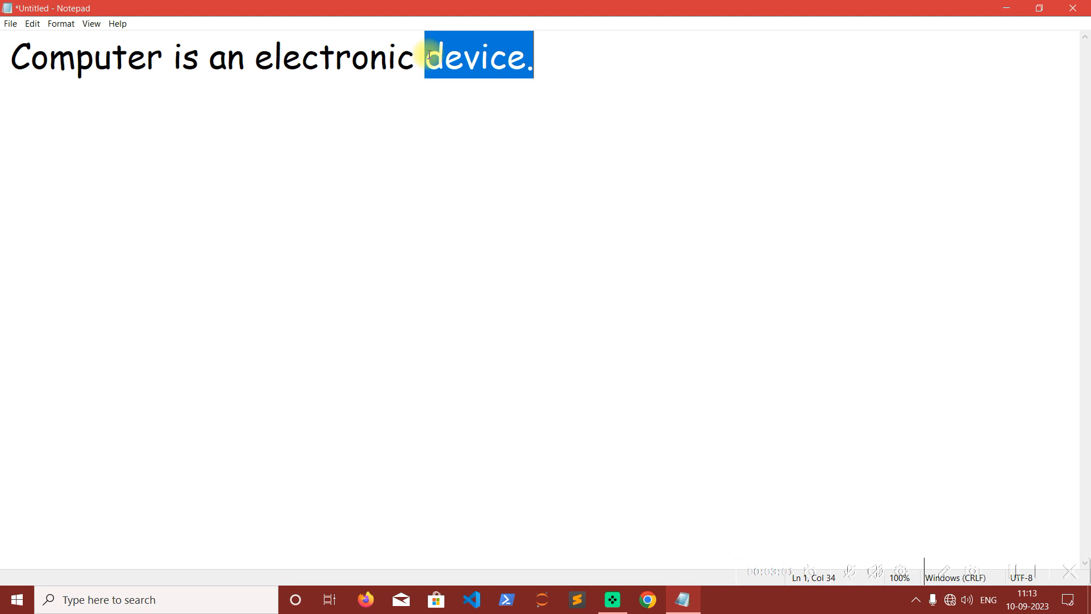
key(Right)
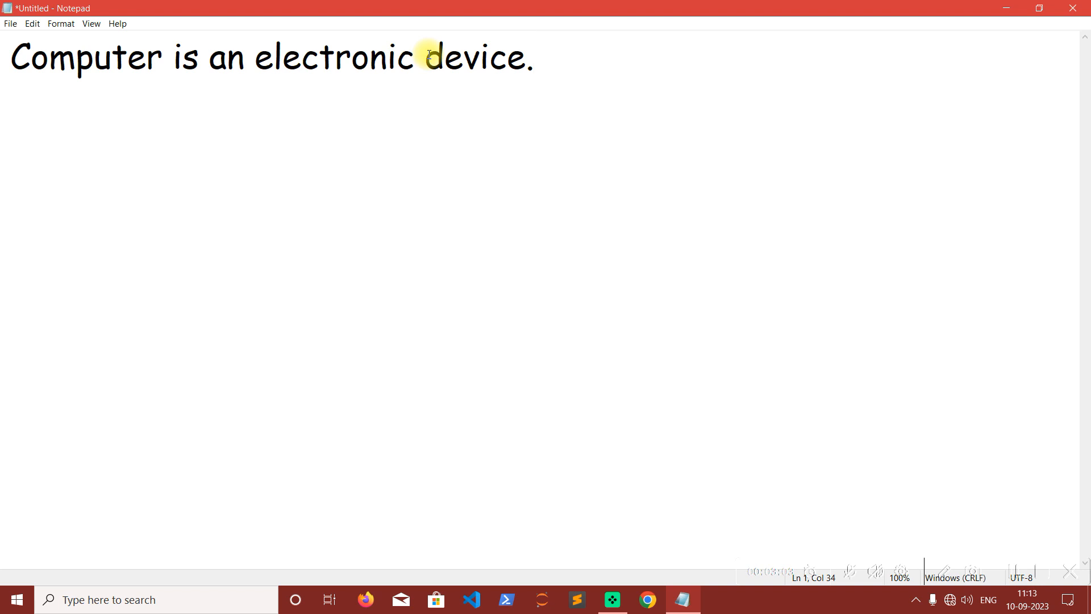
Copy the entire sentence and paste the copy directly after the original on the same line.
key(ctrl+a)
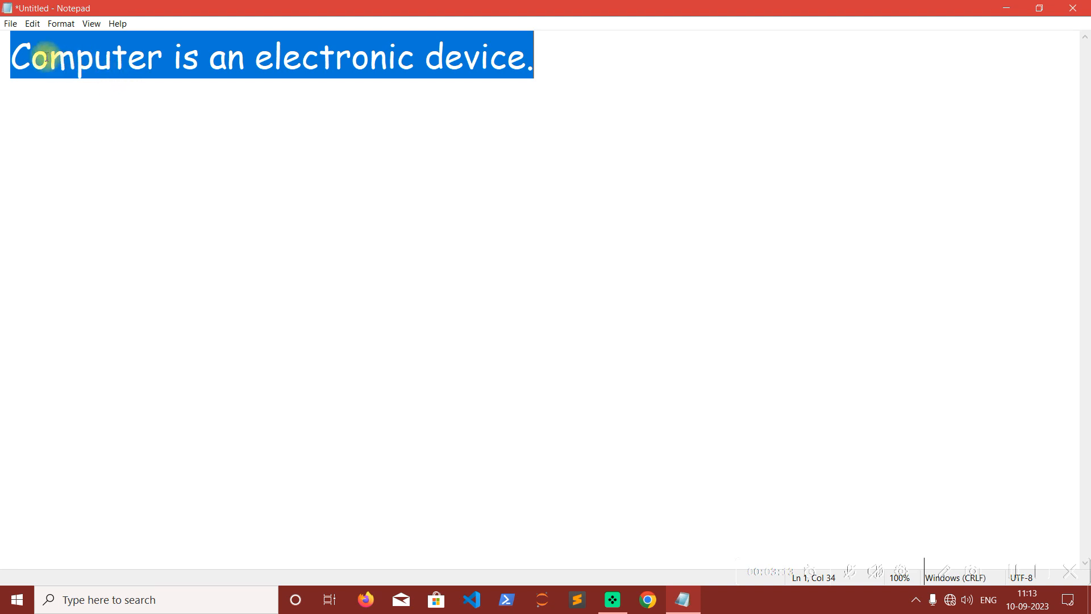
click(35, 26)
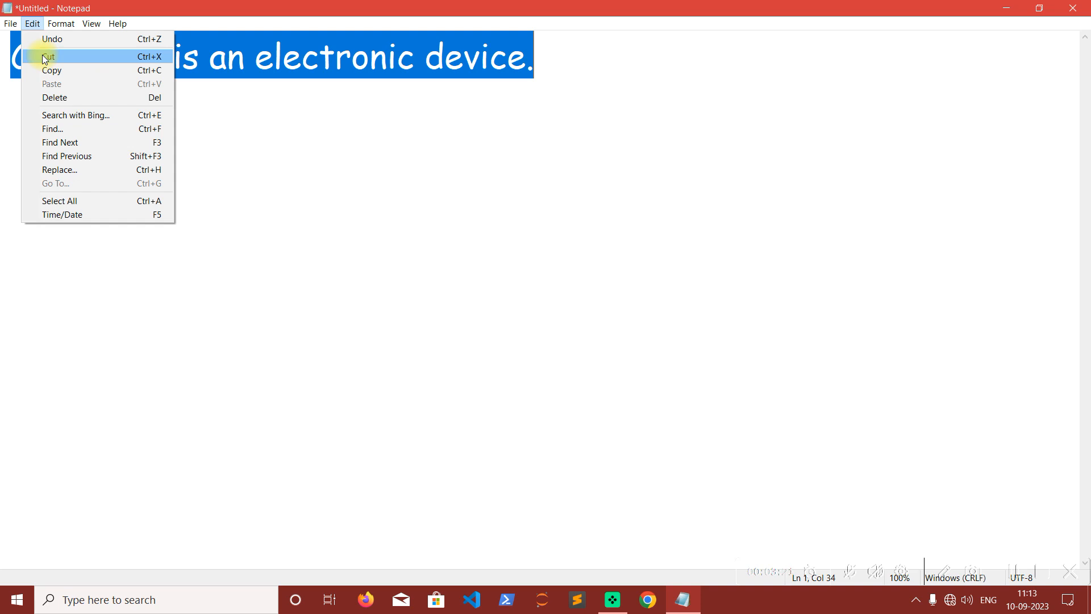
click(76, 74)
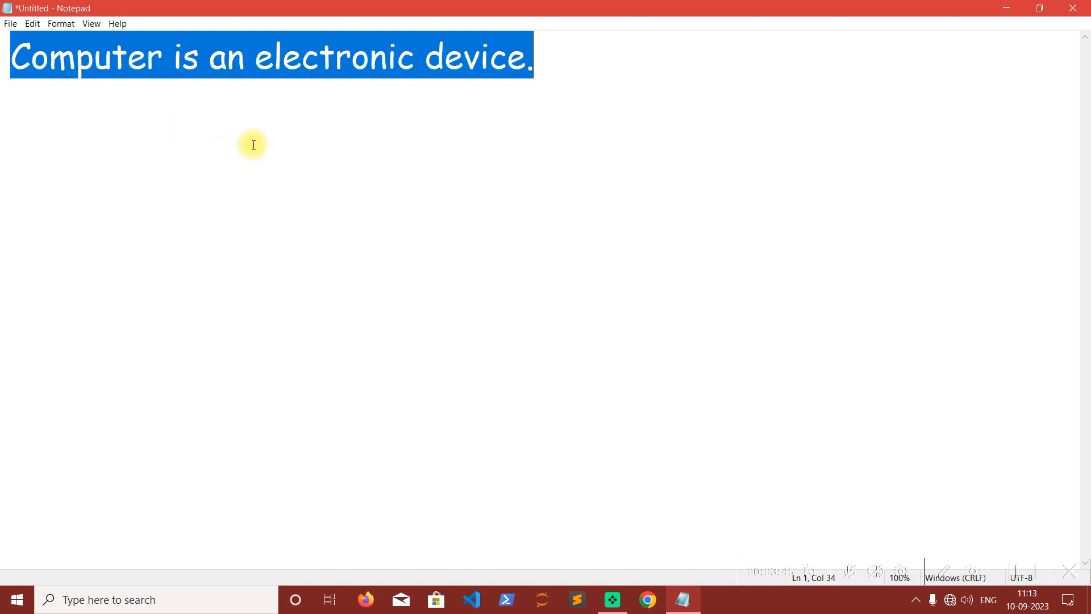
click(603, 61)
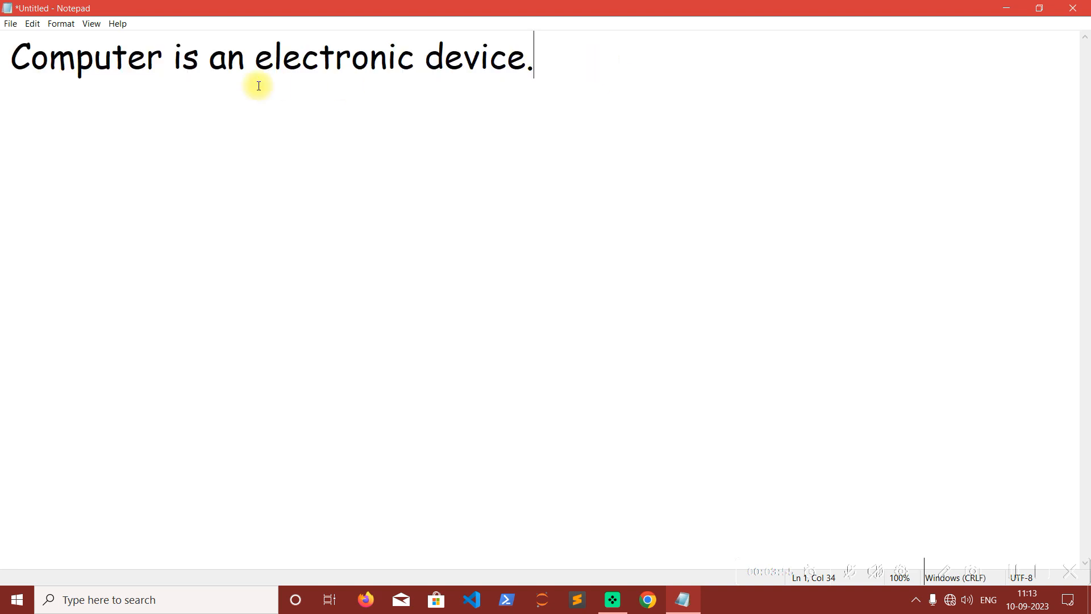
click(31, 25)
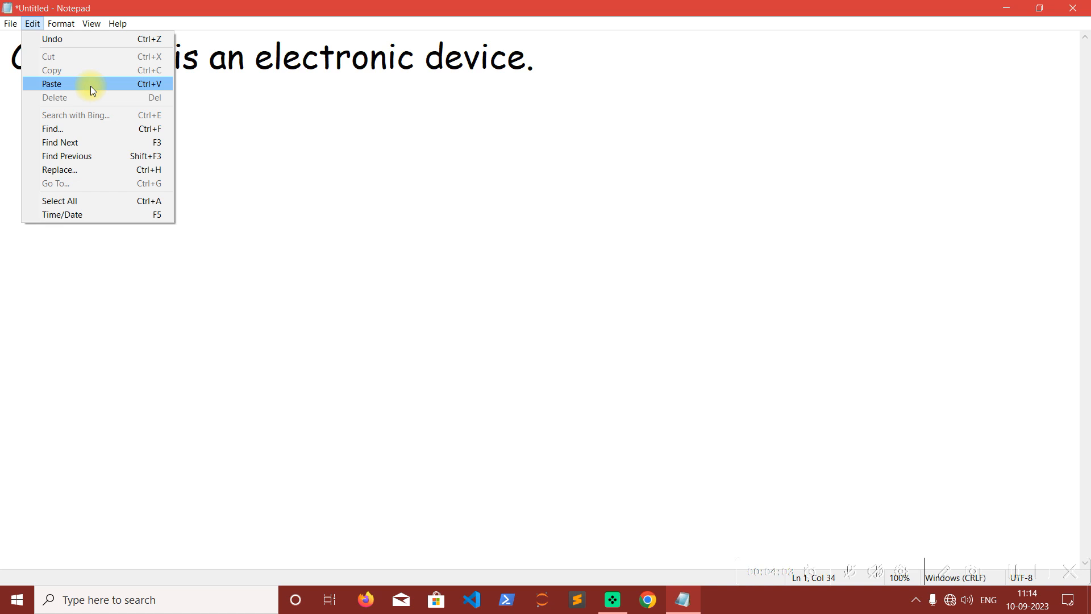
click(91, 84)
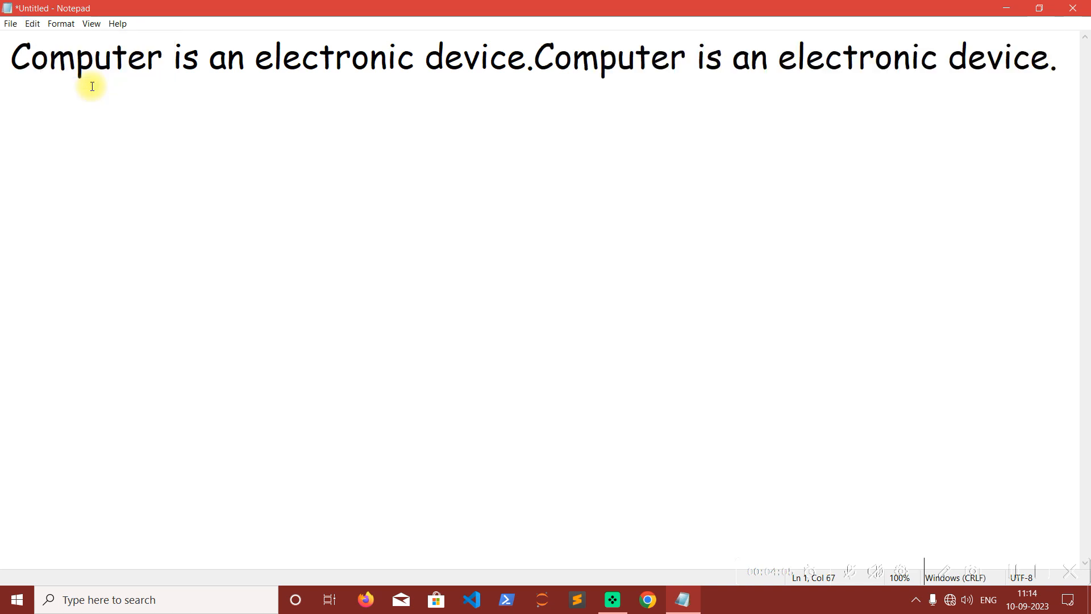
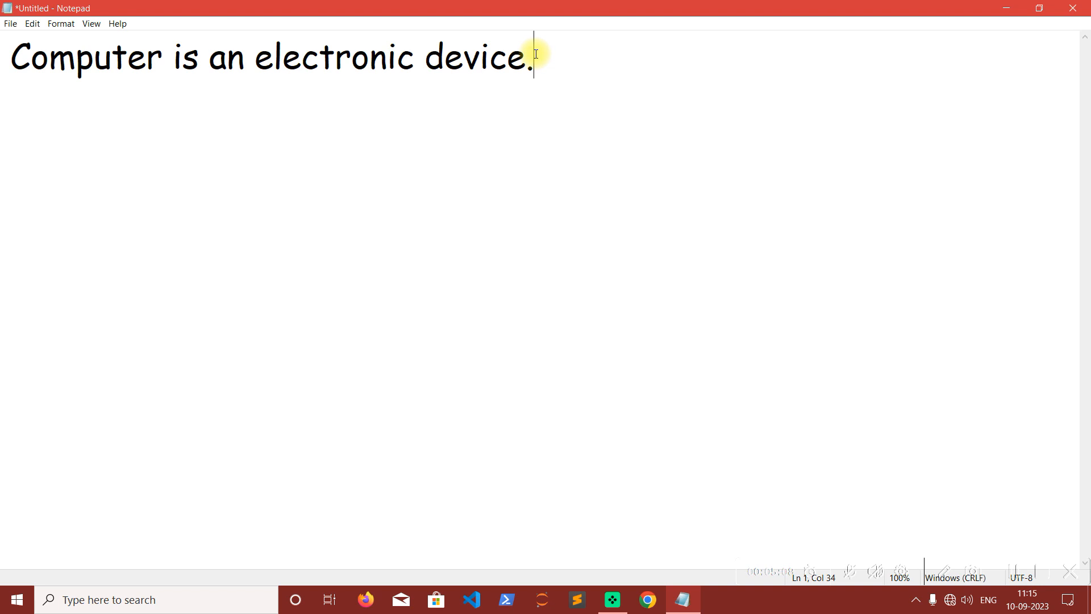
Start a new line after the sentence, copy the document's entire text, and paste it on the second line.
key(Return)
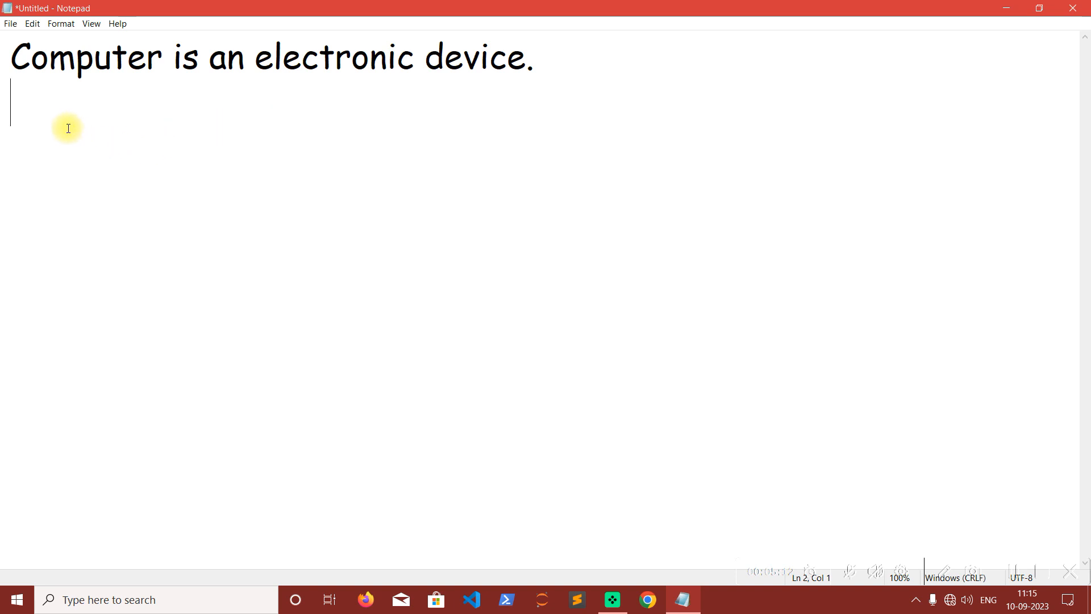
click(31, 23)
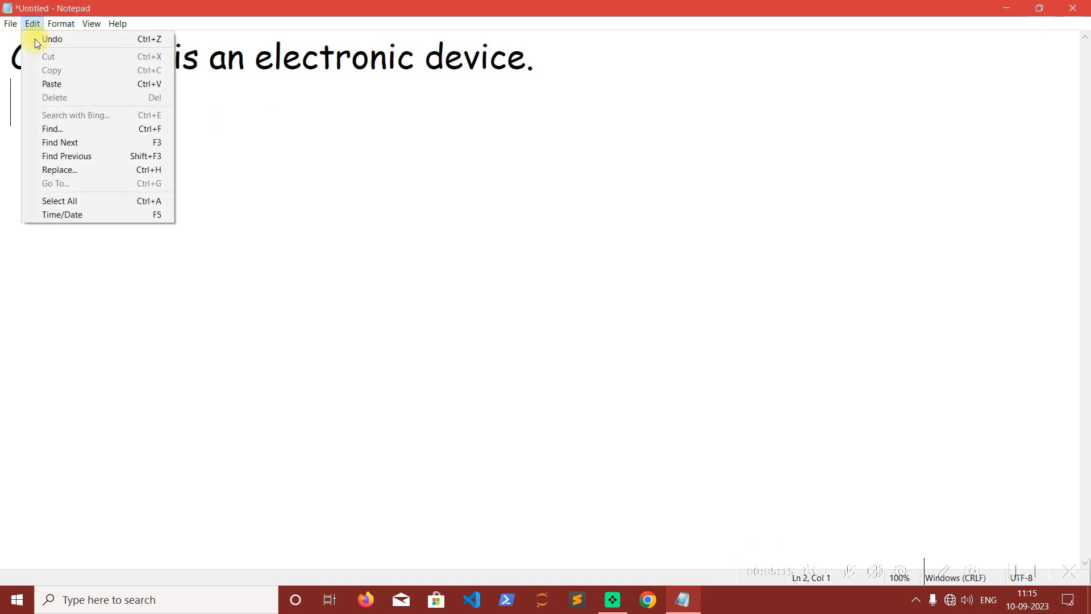
click(63, 201)
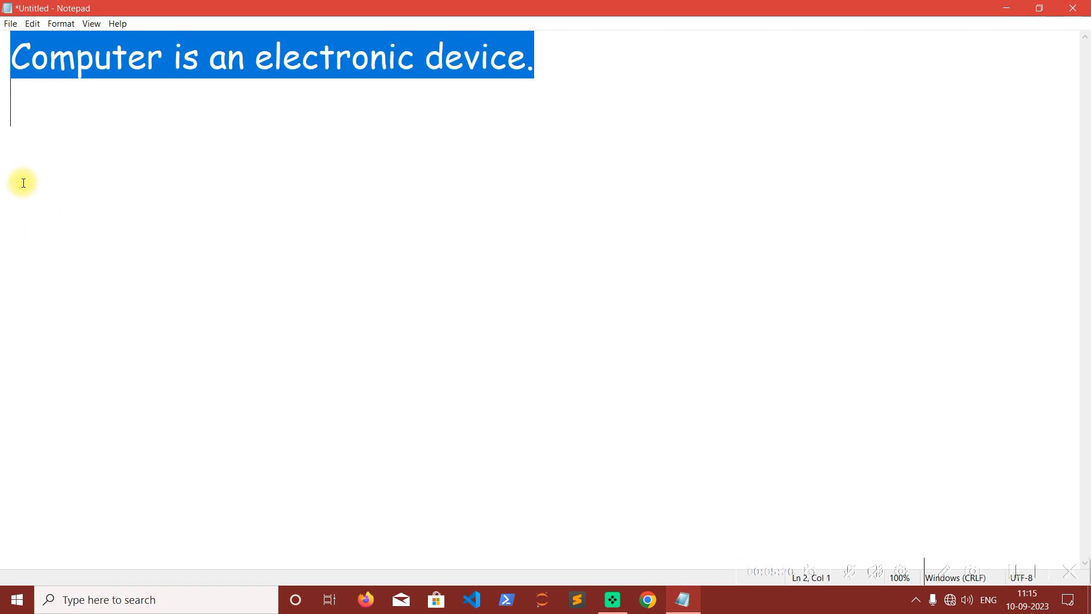
click(35, 25)
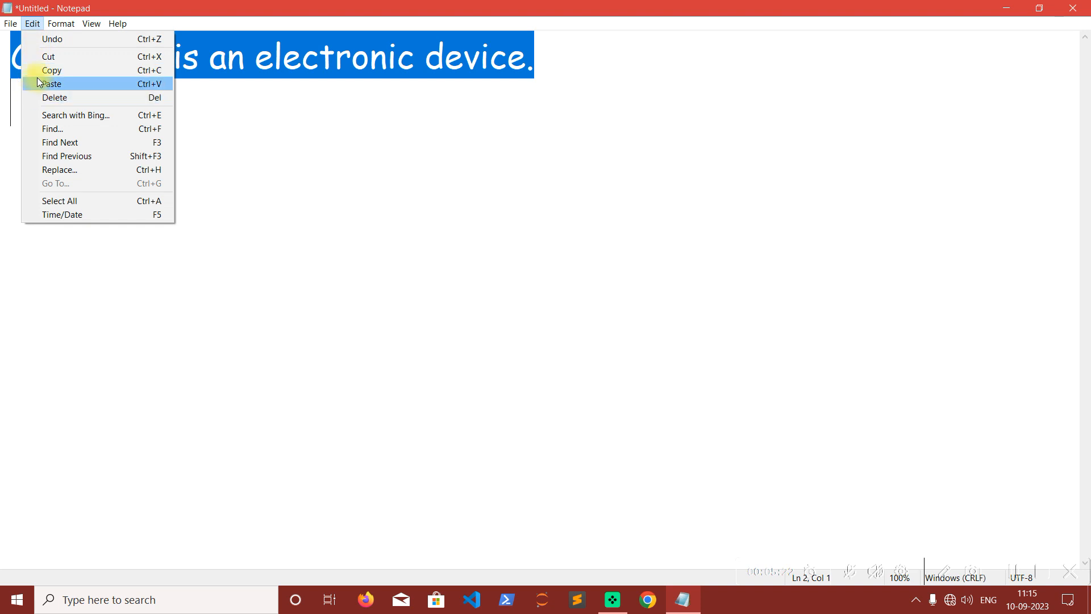
click(38, 71)
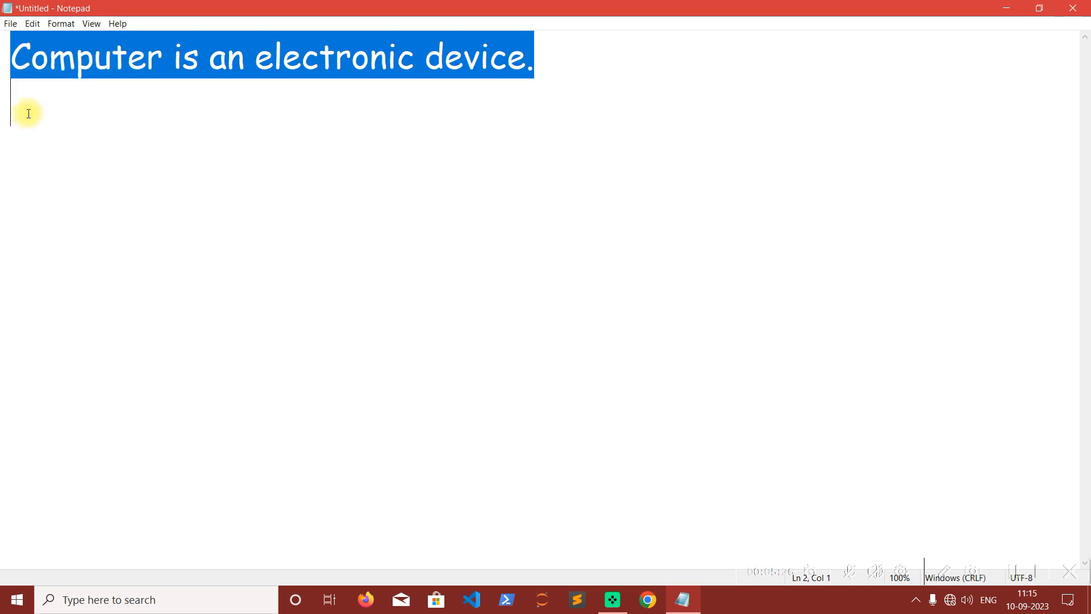
click(29, 114)
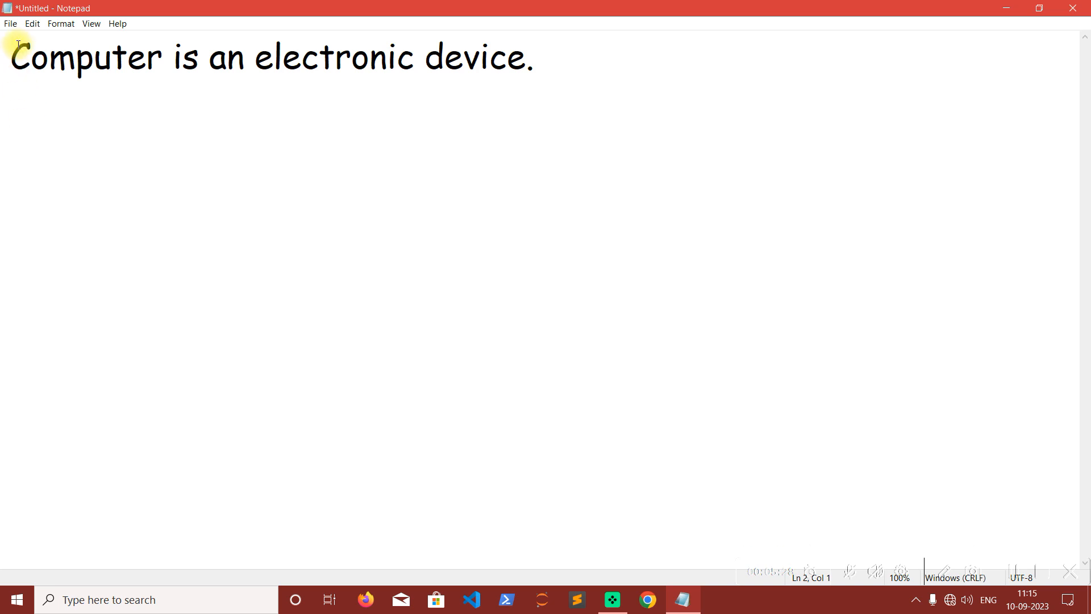
click(33, 25)
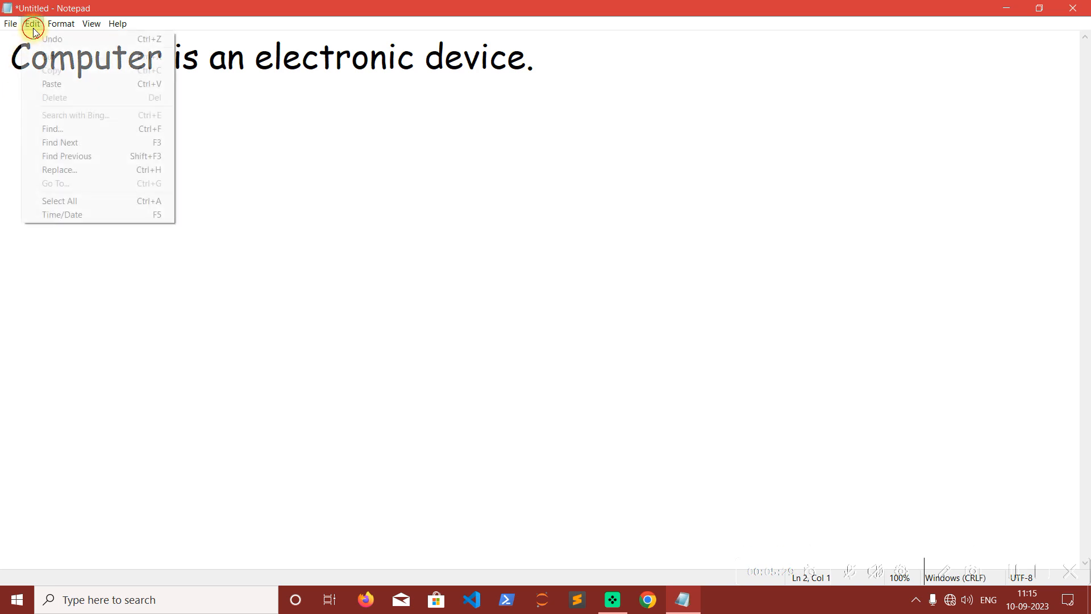
click(37, 83)
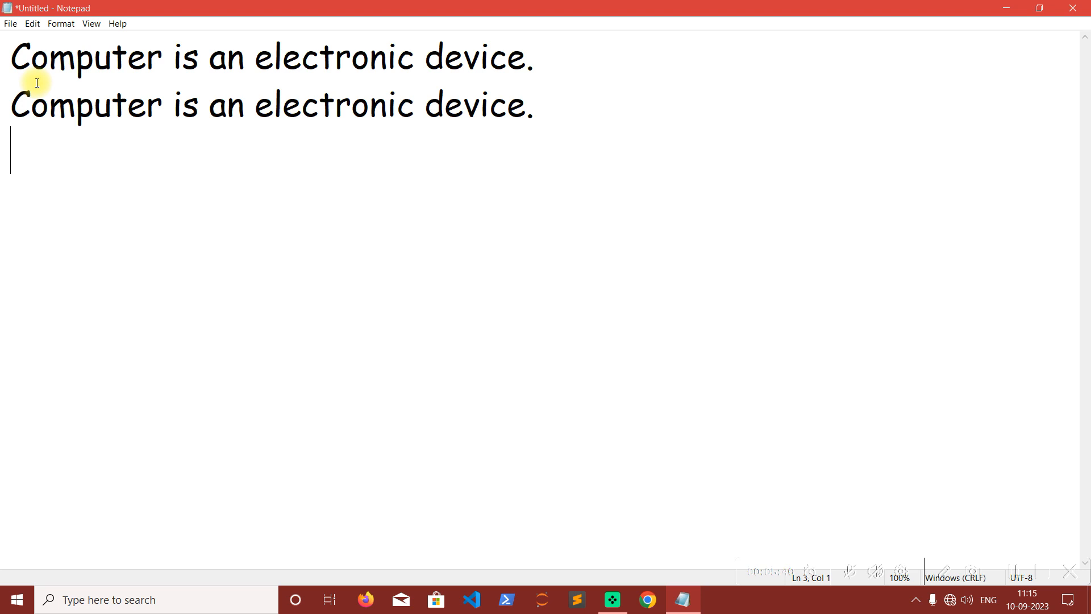
Paste the copied sentence repeatedly until it fills seven lines, and add the word "Sample" on the line below.
key(ctrl+v)
key(ctrl+v)
key(ctrl+v)
key(ctrl+v)
key(ctrl+v)
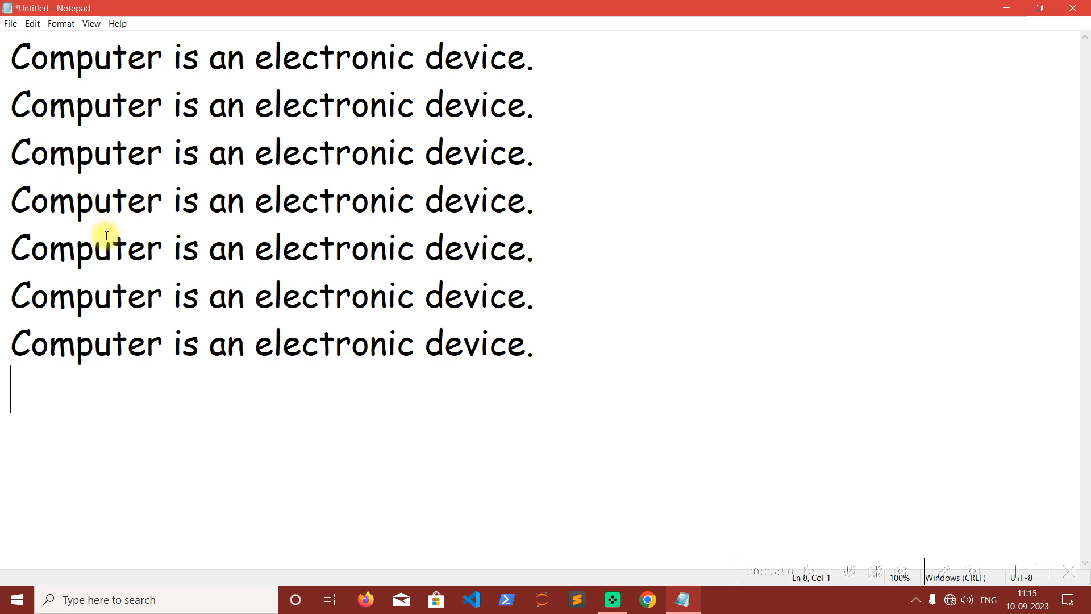
text(Sample)
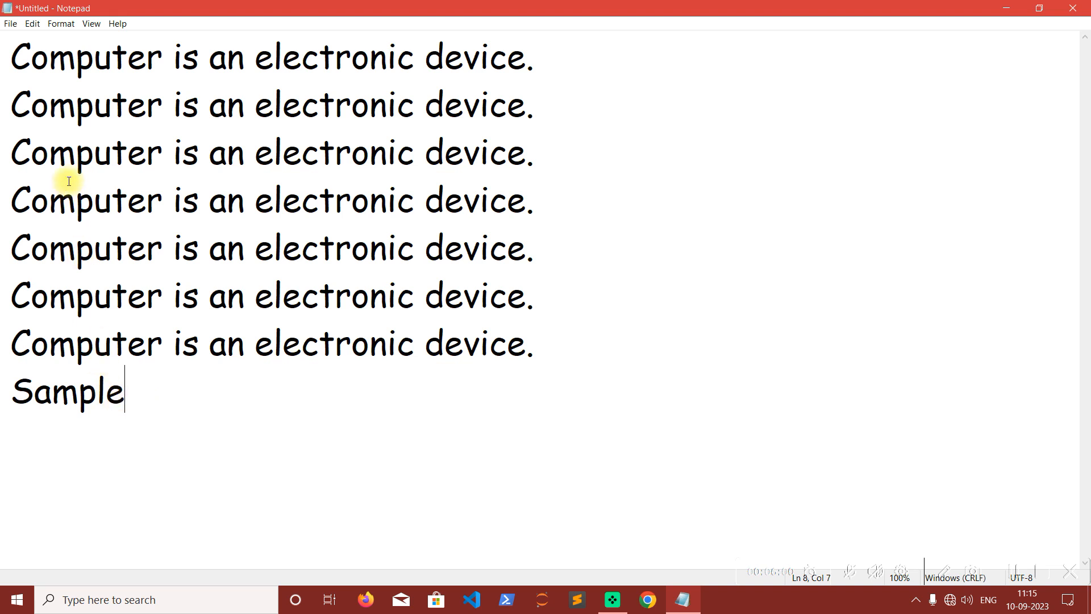
Insert a blank line above the first sentence and move "Sample" there from the last line with Cut and Paste.
click(13, 57)
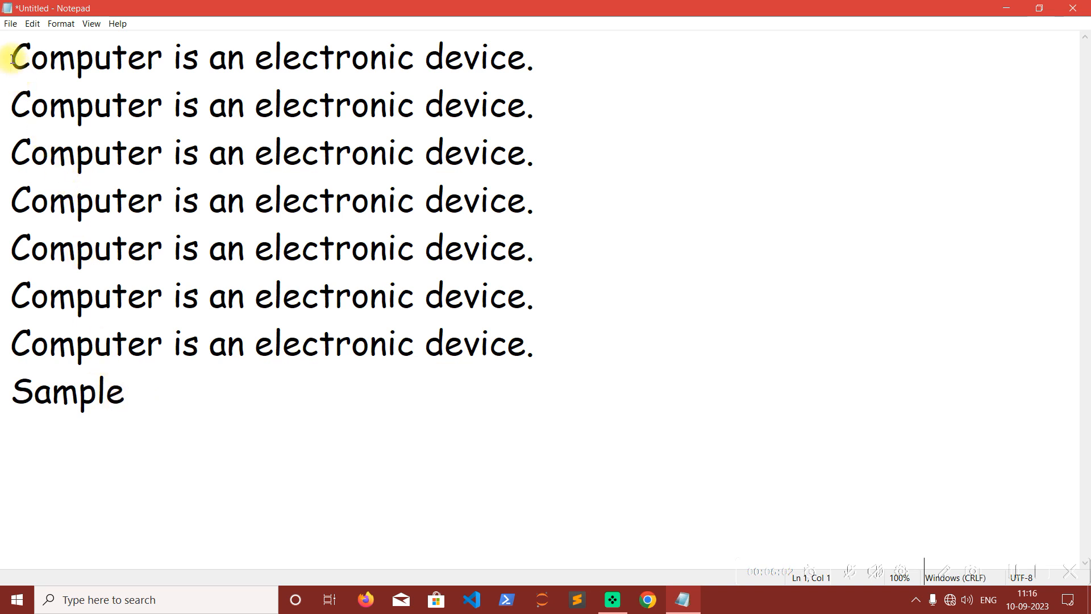
key(Return)
click(14, 54)
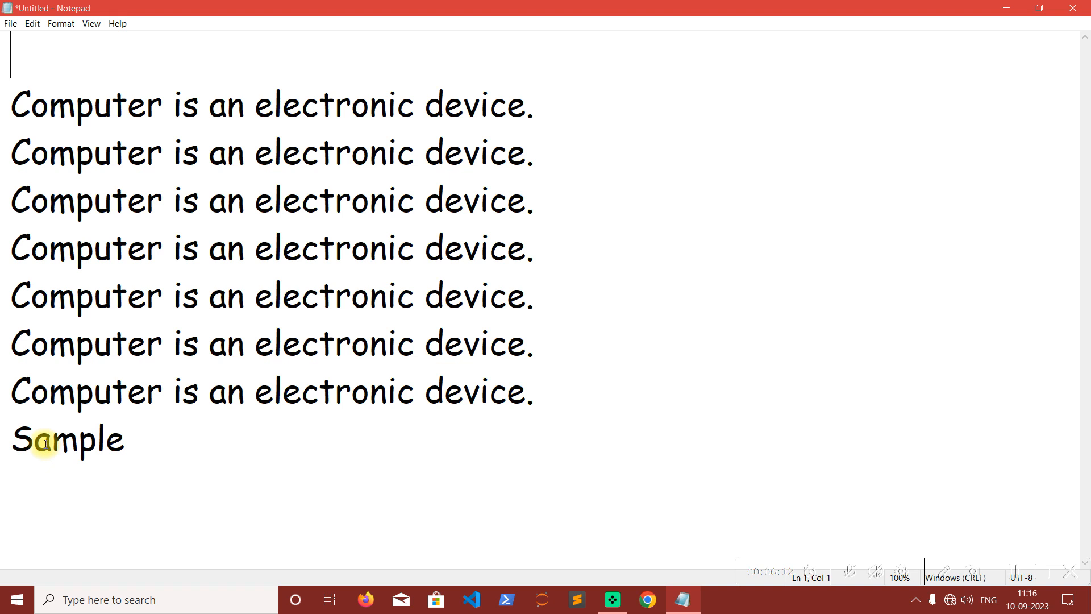
drag(139, 441, 8, 441)
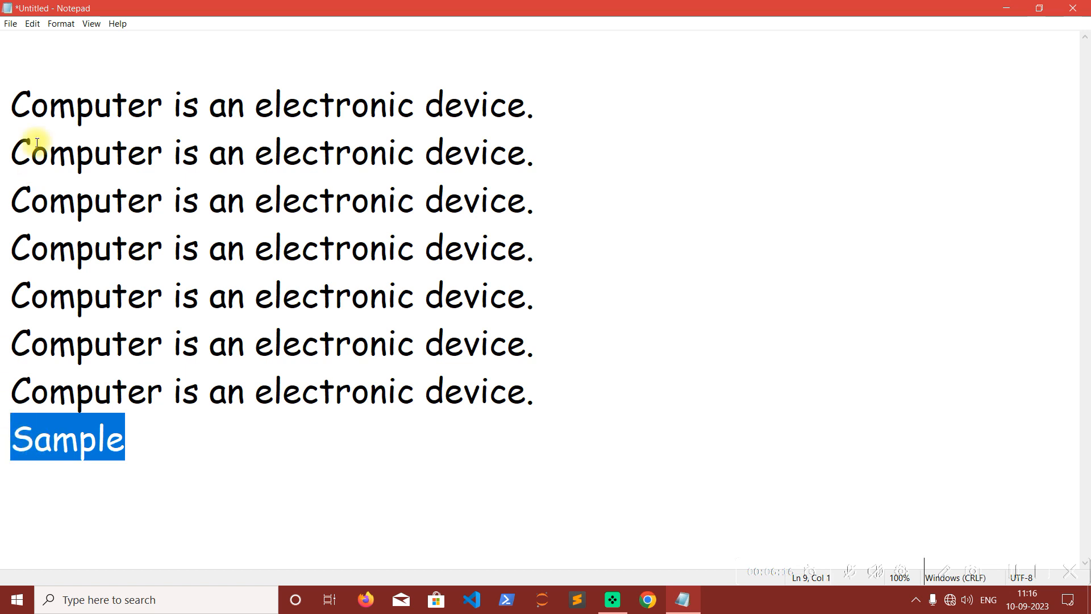
click(33, 24)
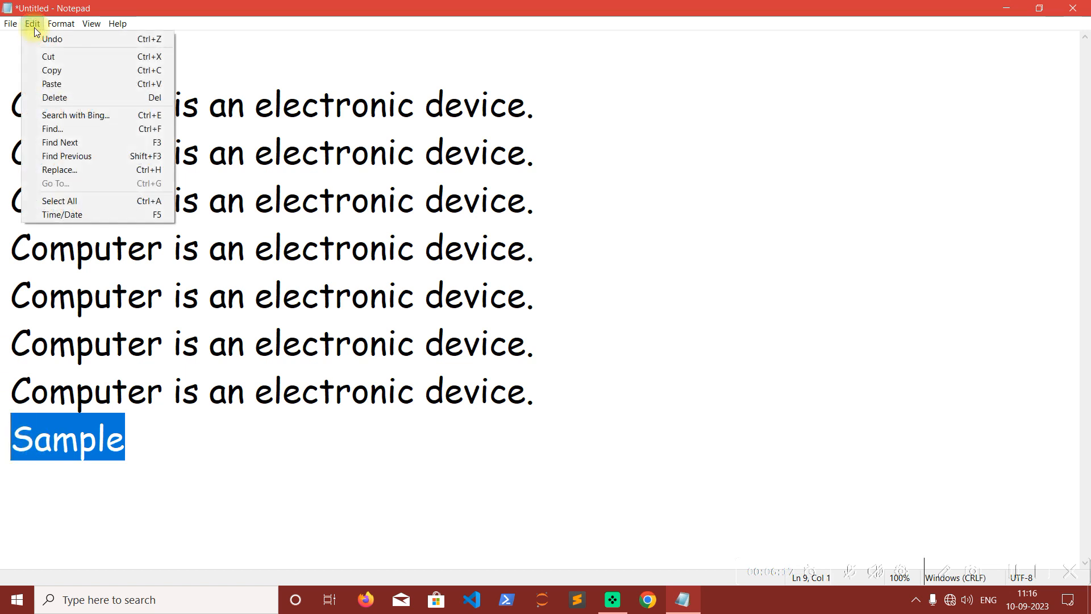
click(80, 56)
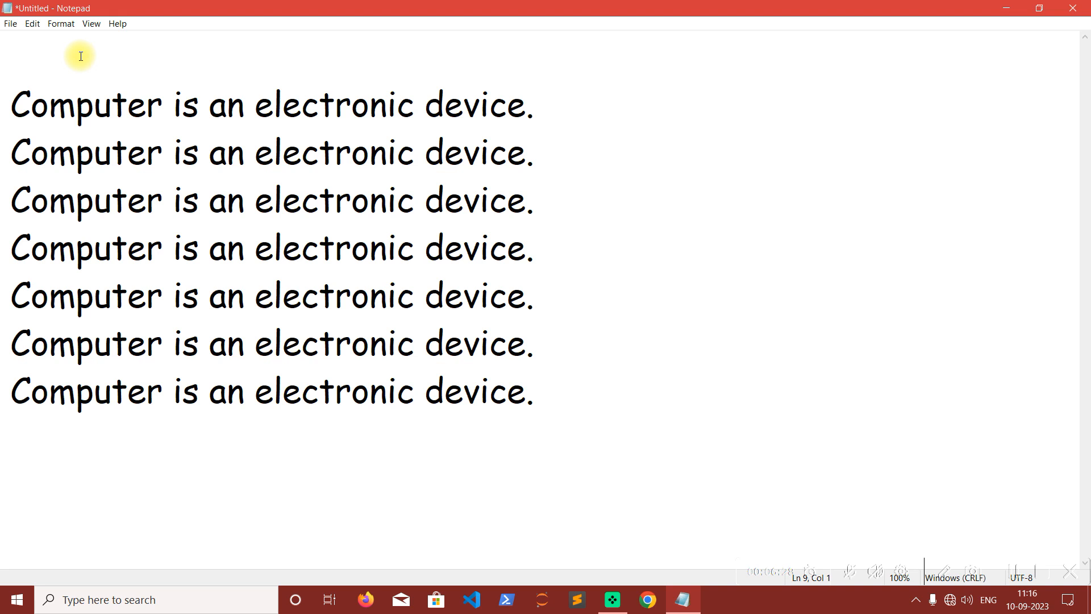
click(80, 56)
click(33, 25)
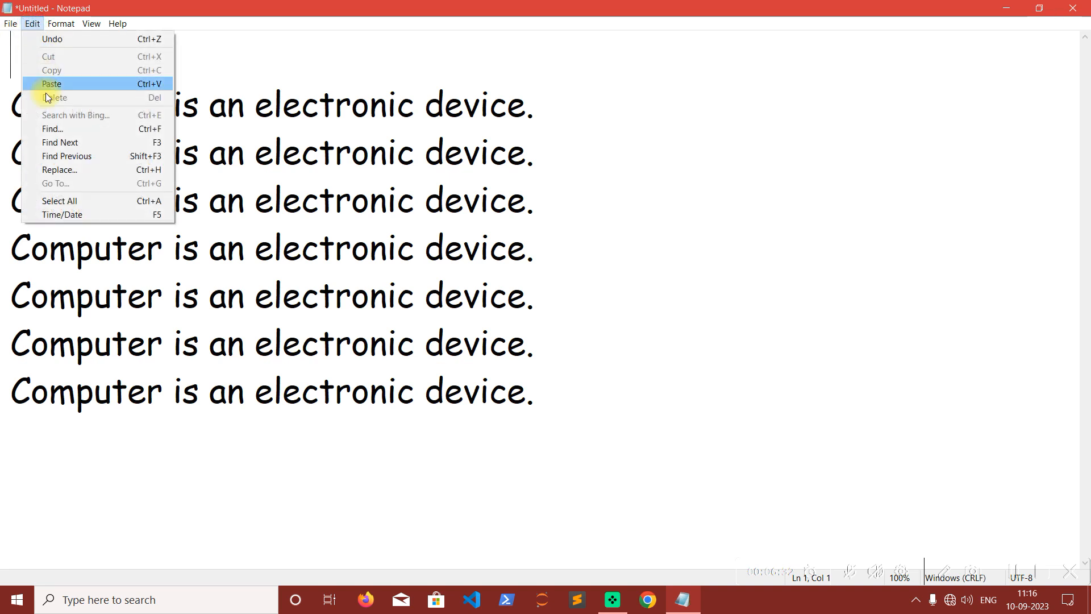
click(53, 83)
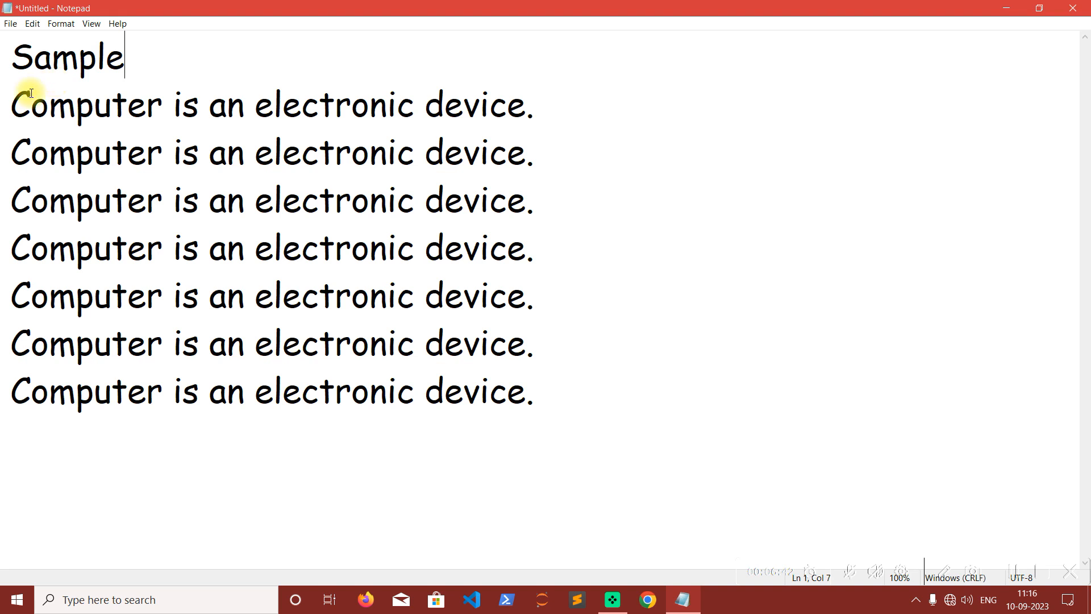
click(34, 25)
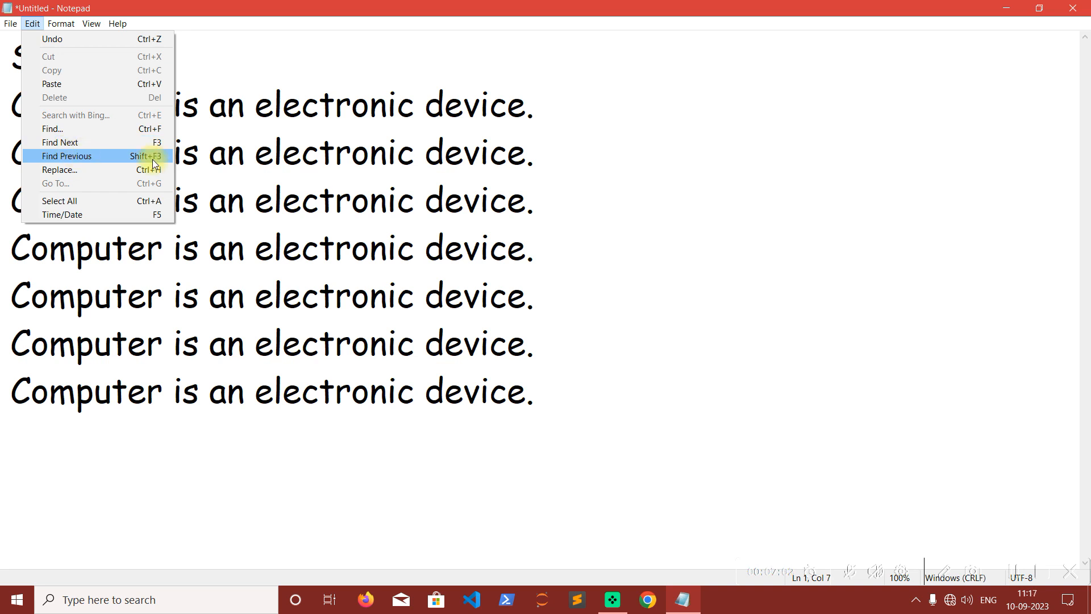
click(233, 160)
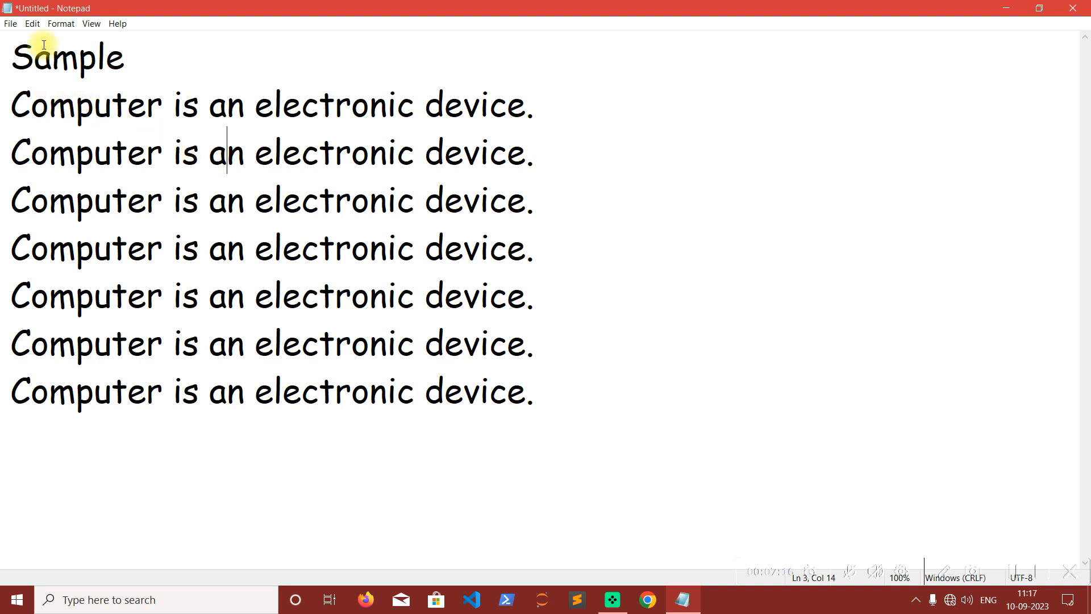
click(33, 24)
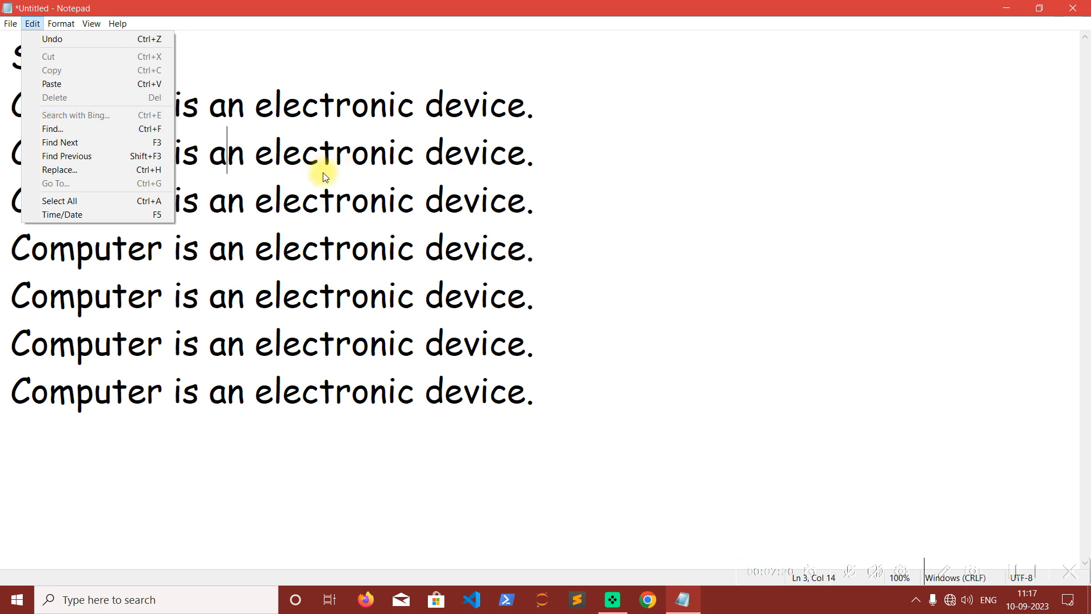
click(550, 388)
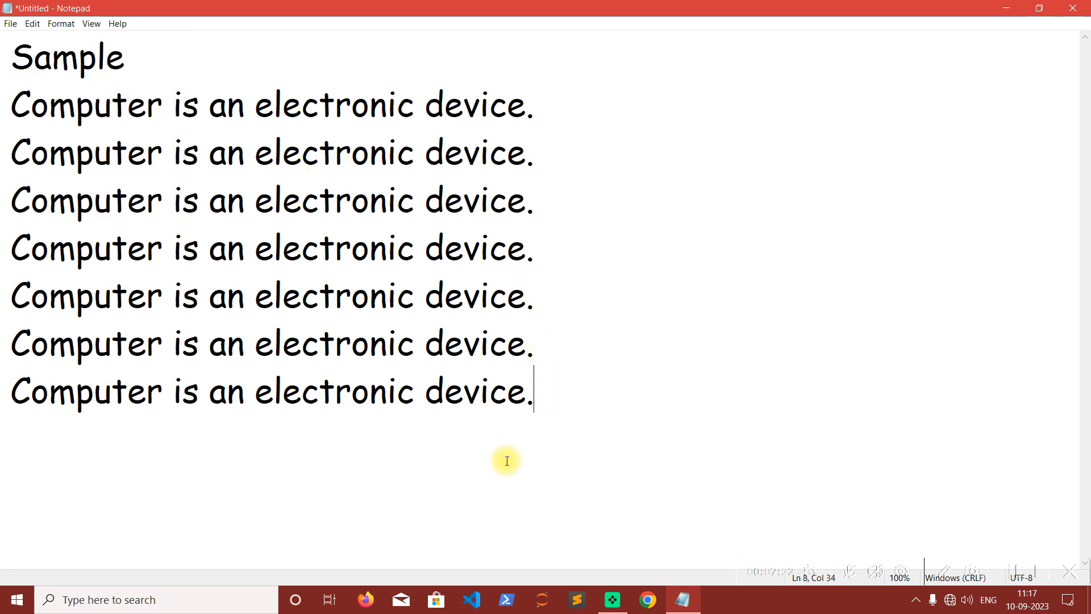
click(28, 461)
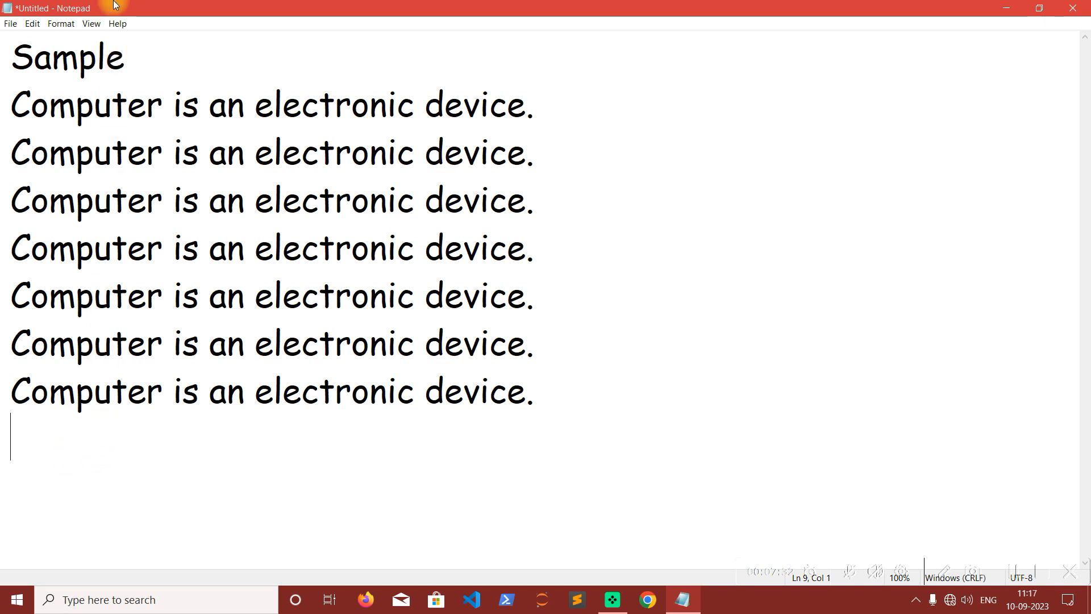
Search for "computer" downward from the document's start, stepping through every occurrence to the last line.
click(8, 51)
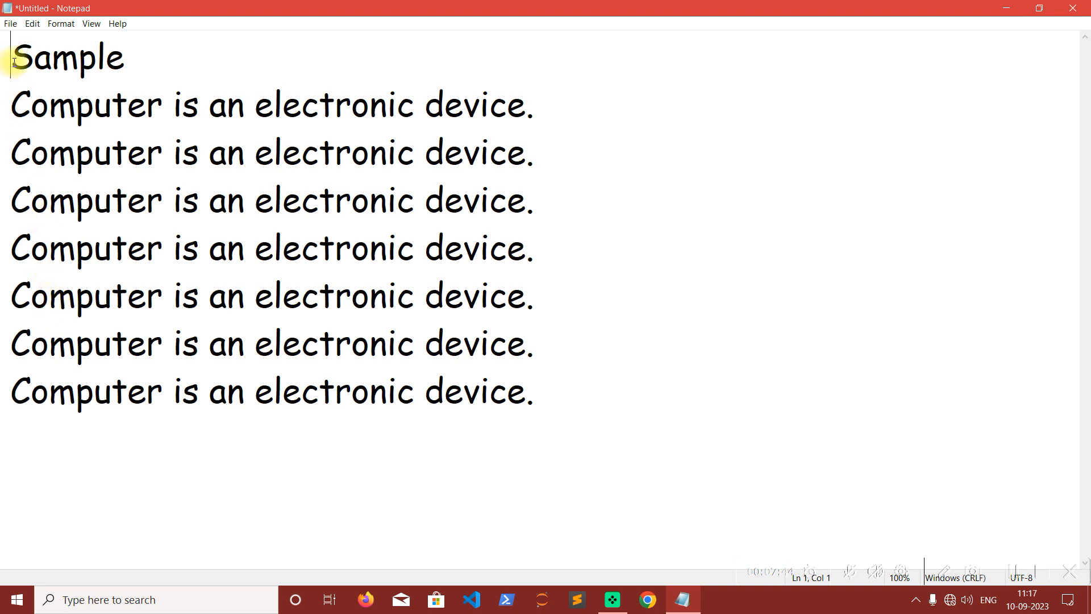
click(32, 24)
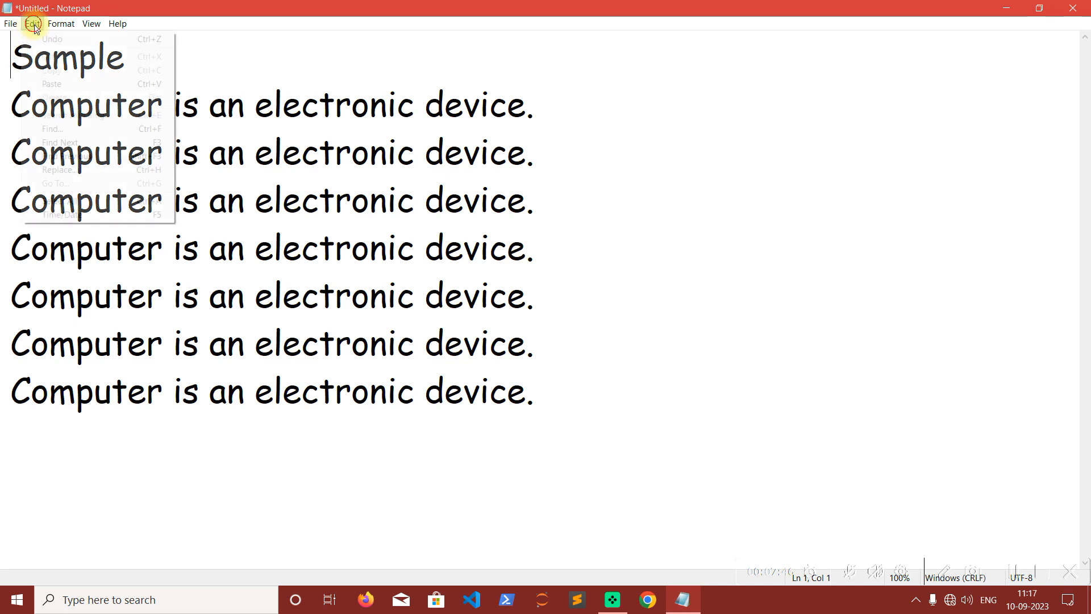
click(73, 129)
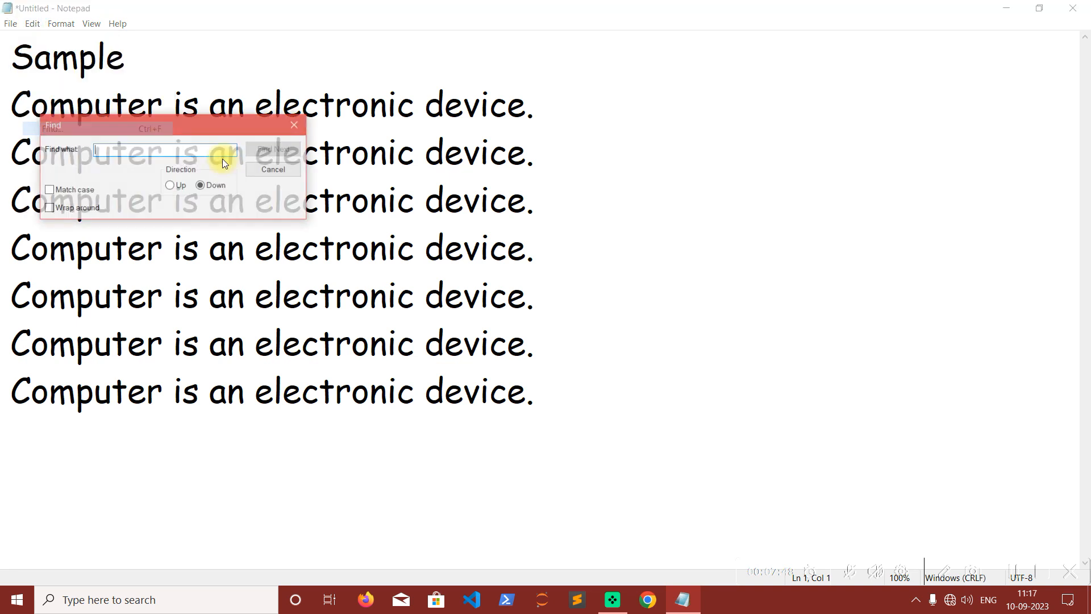
drag(145, 131, 480, 137)
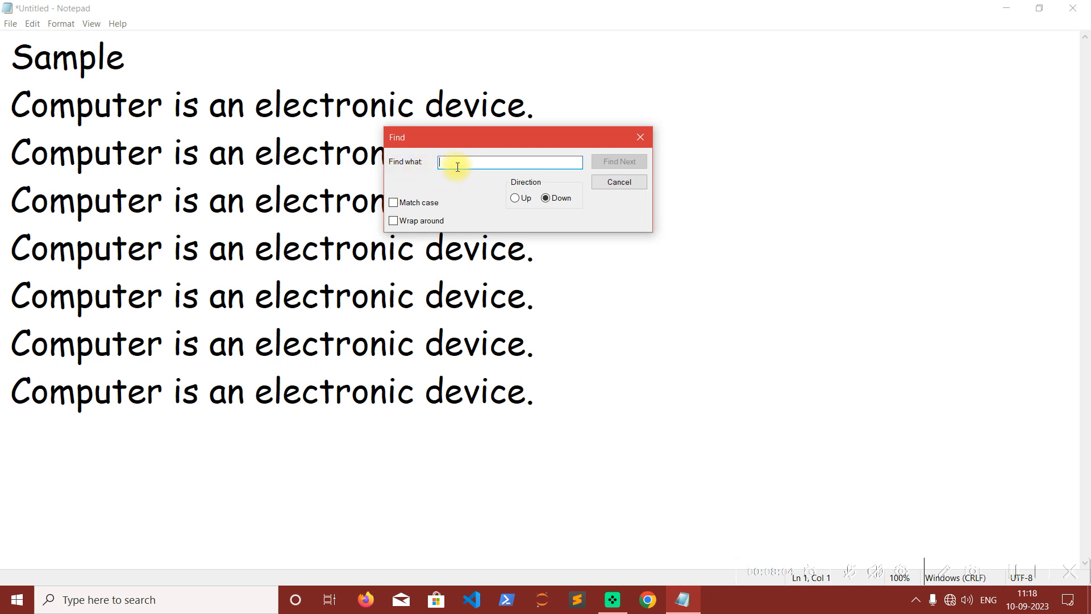
text(computer)
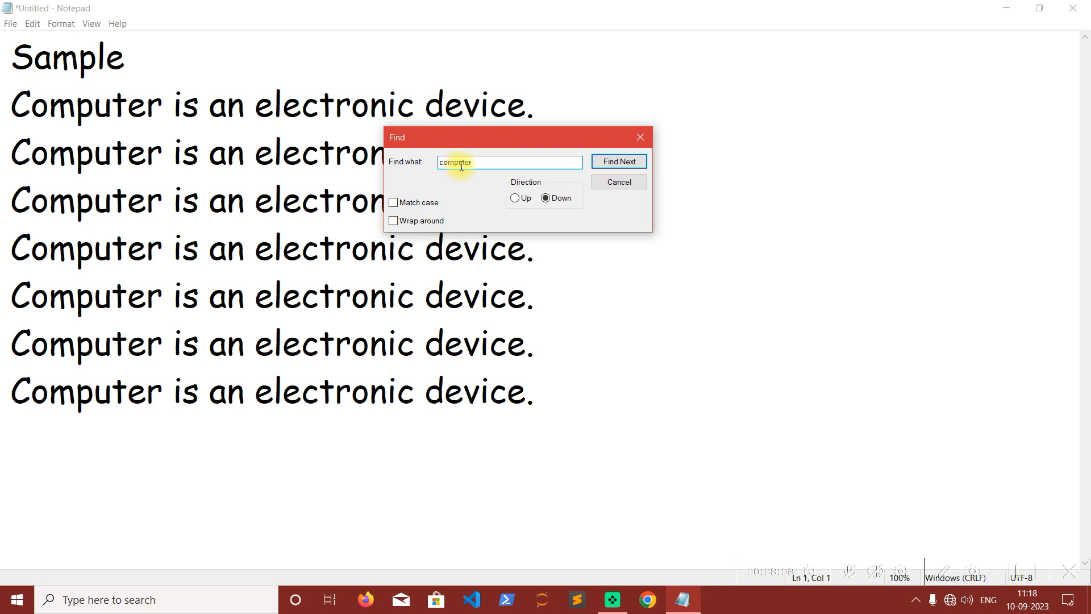
click(629, 165)
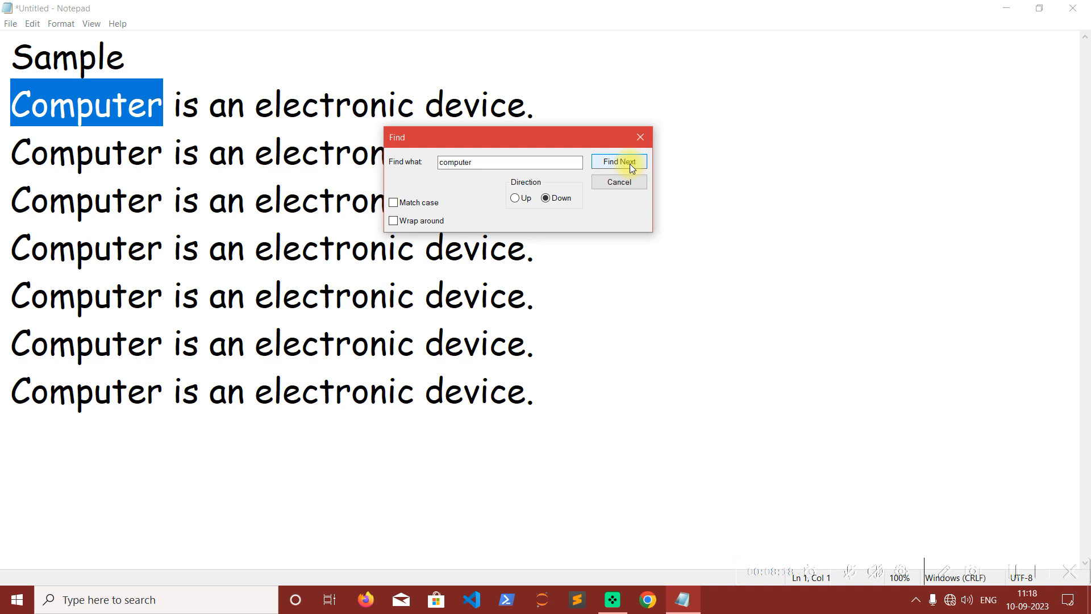
click(630, 165)
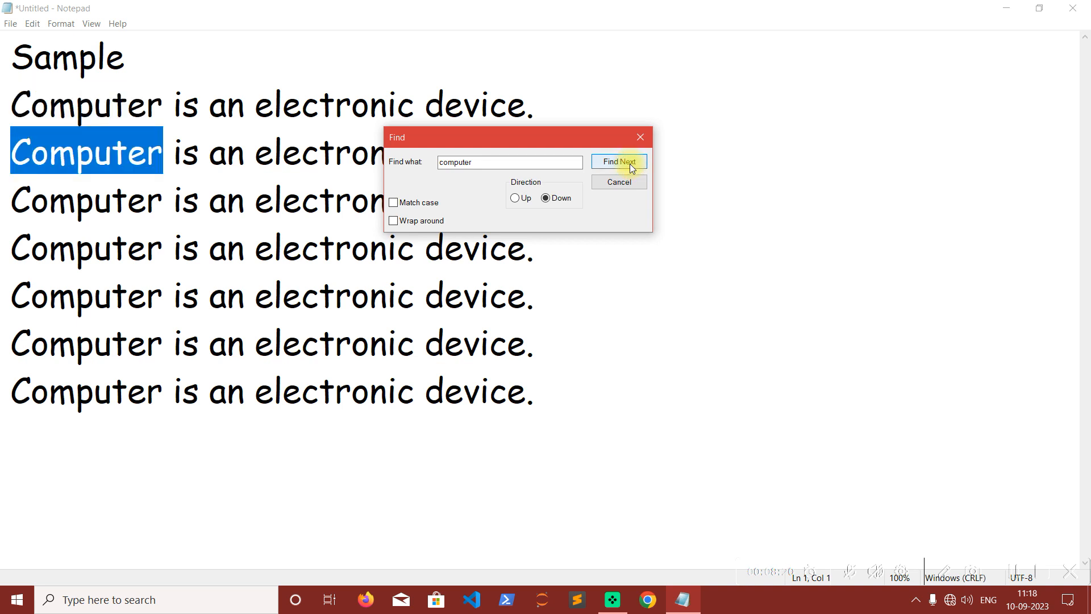
click(630, 166)
click(630, 166)
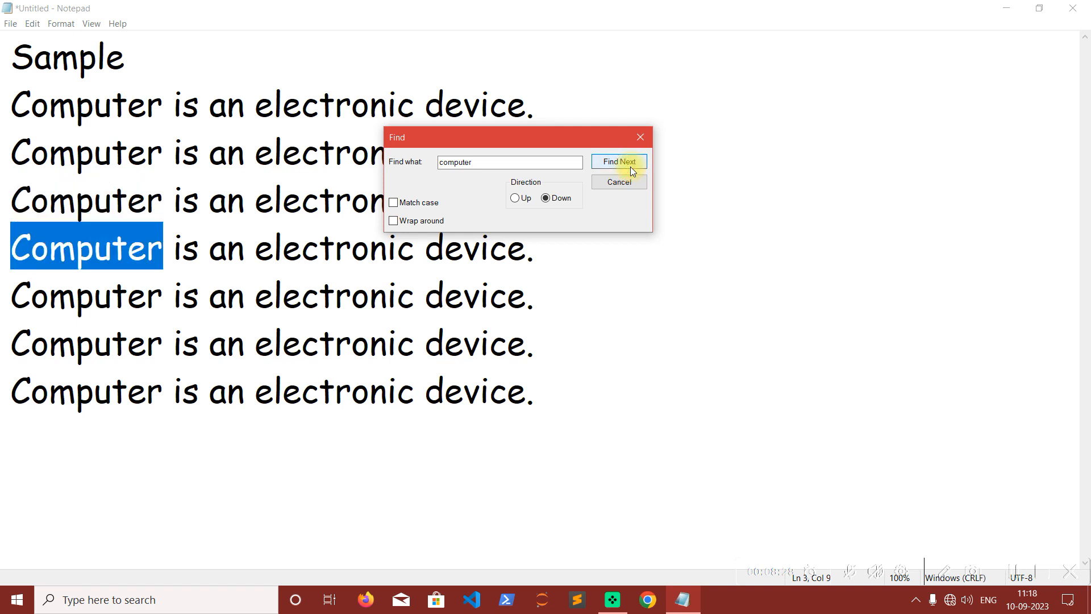
click(630, 167)
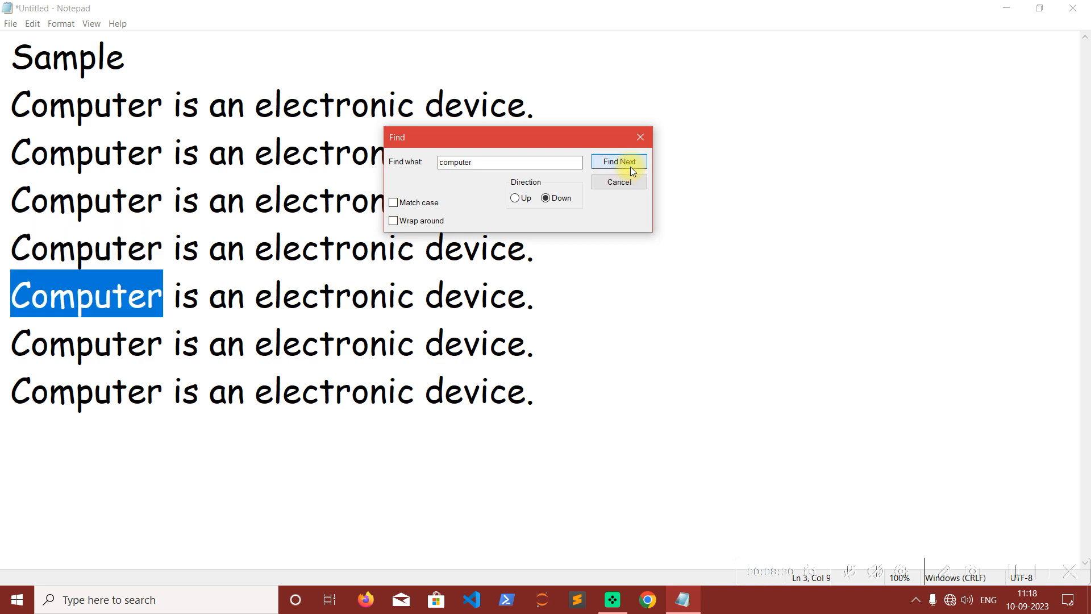
click(631, 168)
click(631, 167)
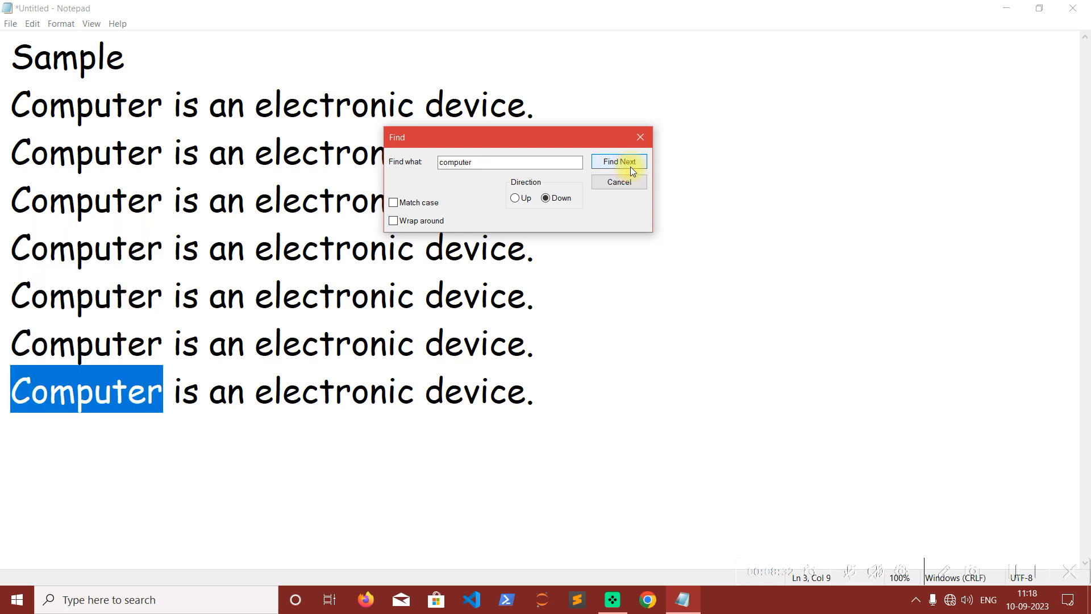
click(630, 166)
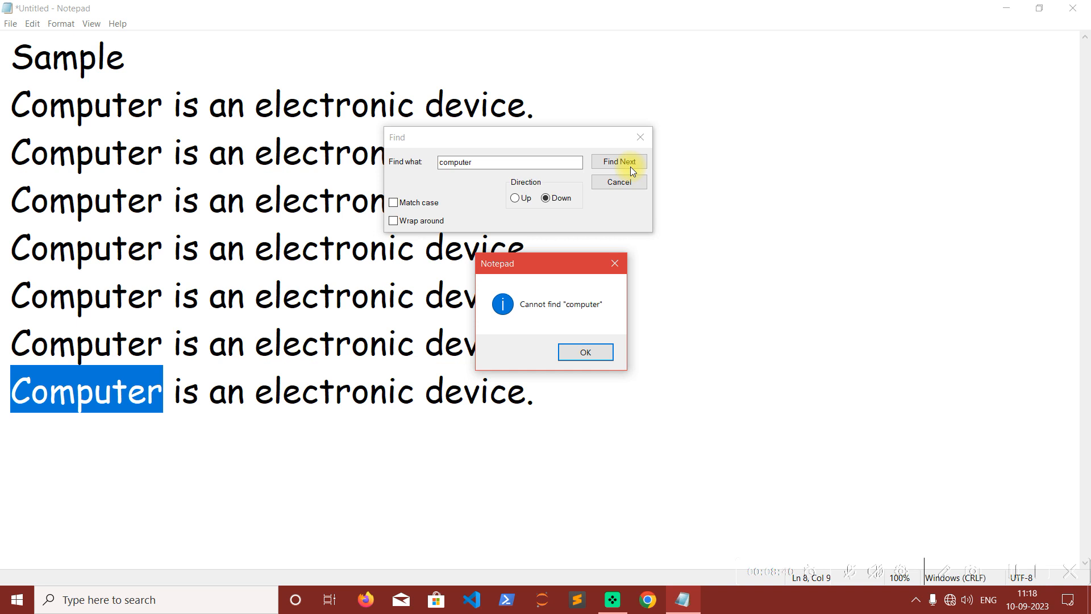
click(585, 360)
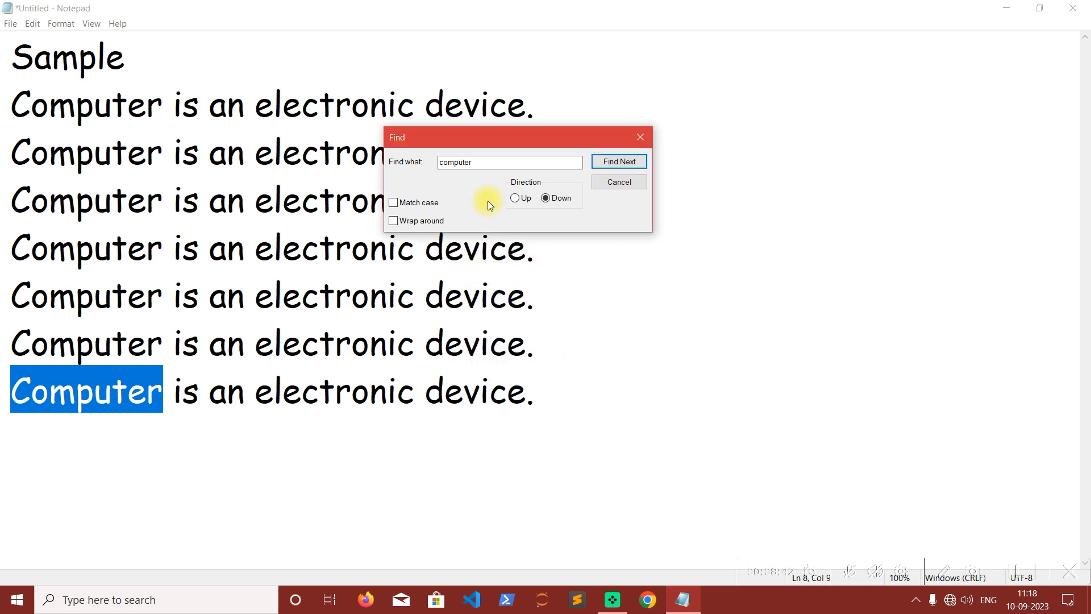
Search upward for "computer" from the last line, stepping through every occurrence to the second line, and close the search.
click(518, 199)
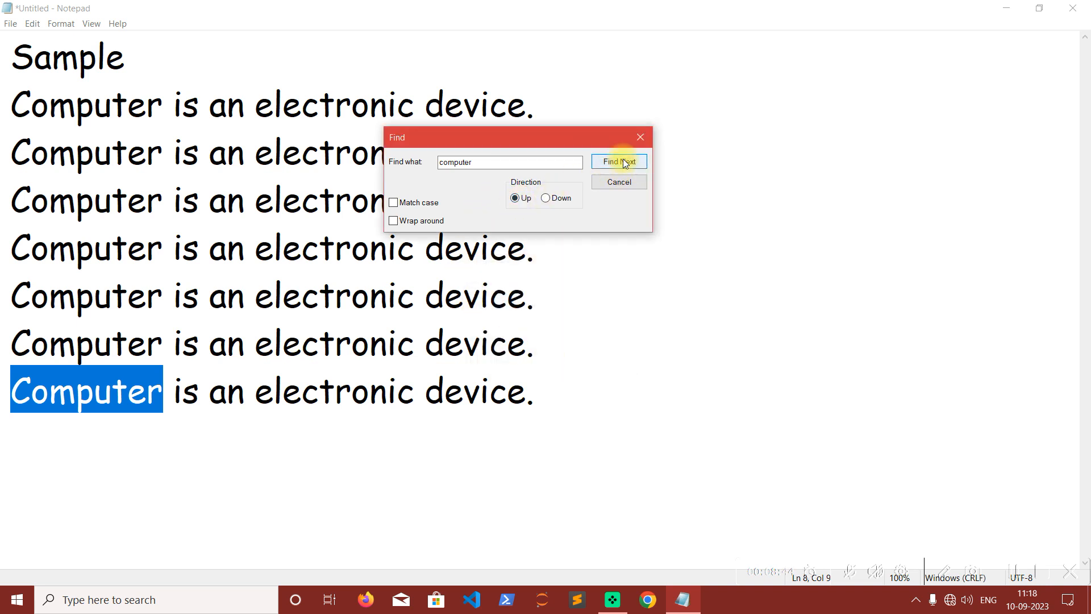
click(619, 162)
click(619, 162)
click(624, 163)
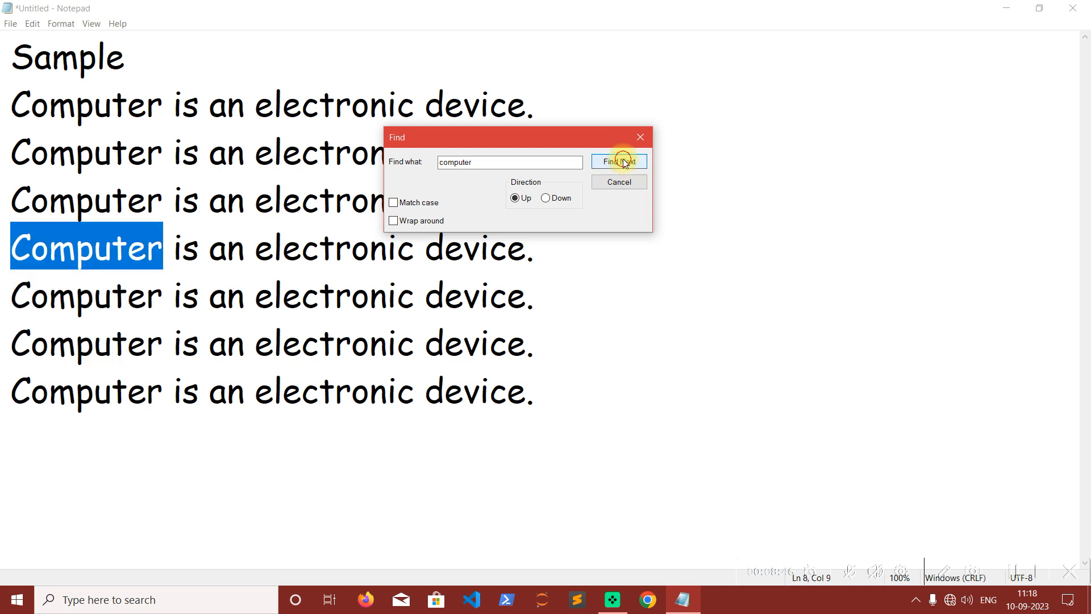
click(624, 162)
click(623, 163)
click(623, 163)
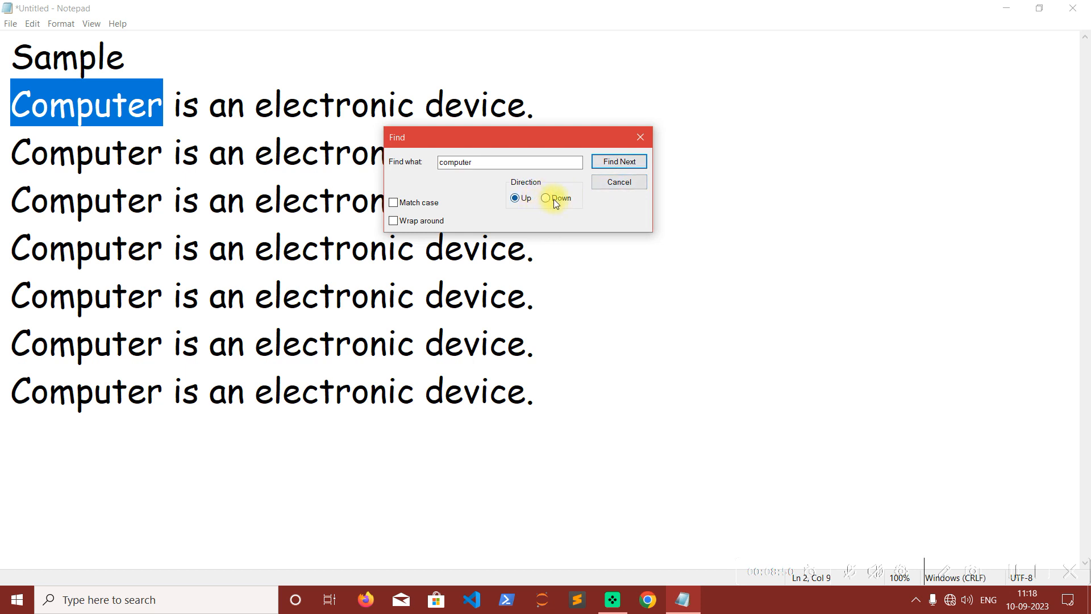
click(619, 187)
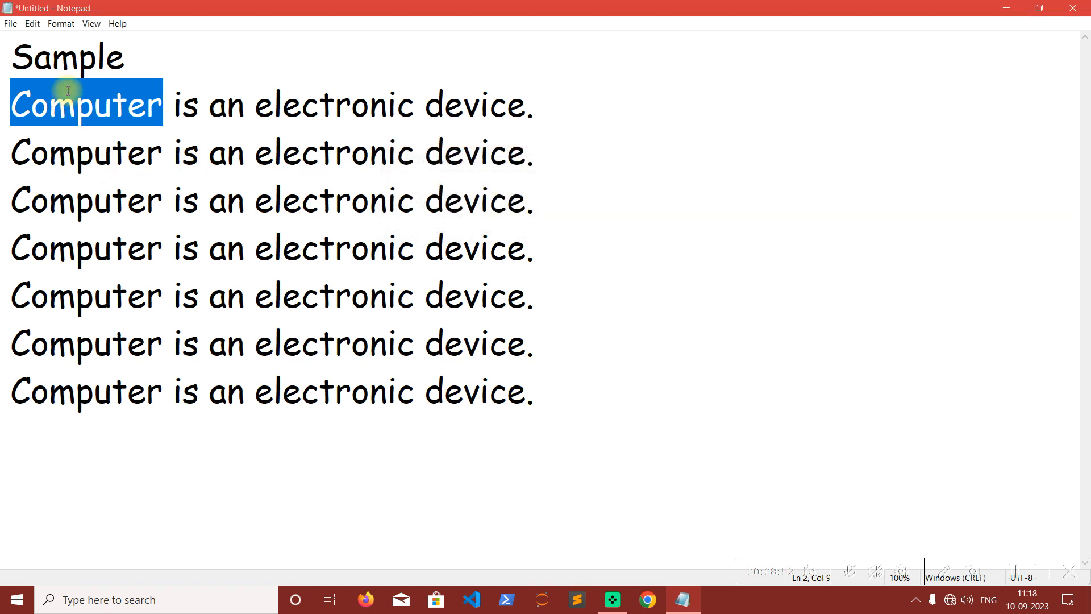
Step down through the occurrences of "computer" with Find Next, from the second line to the last line.
click(34, 23)
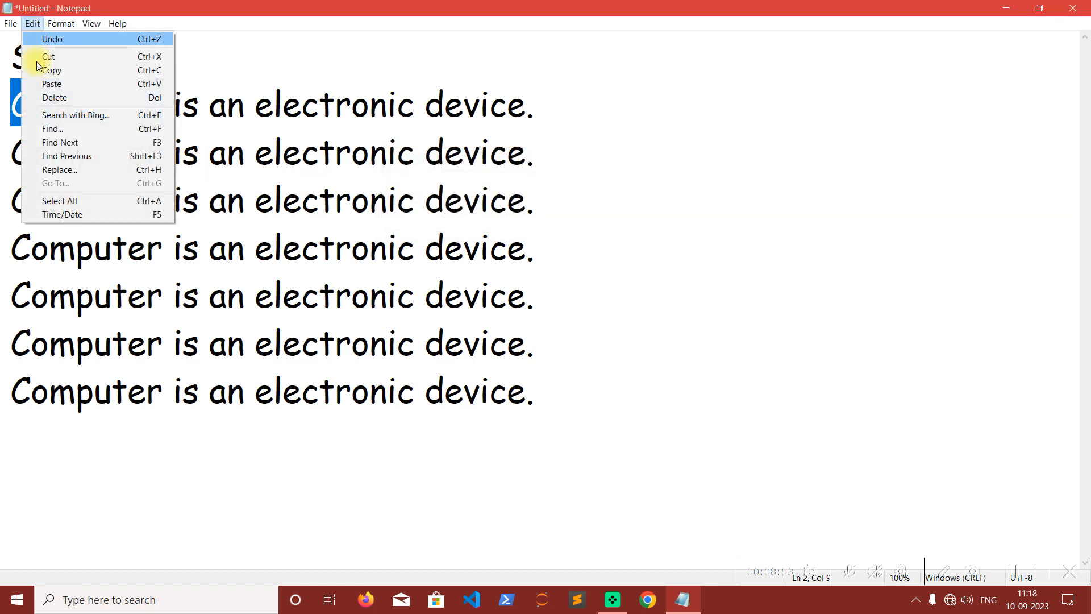
click(144, 145)
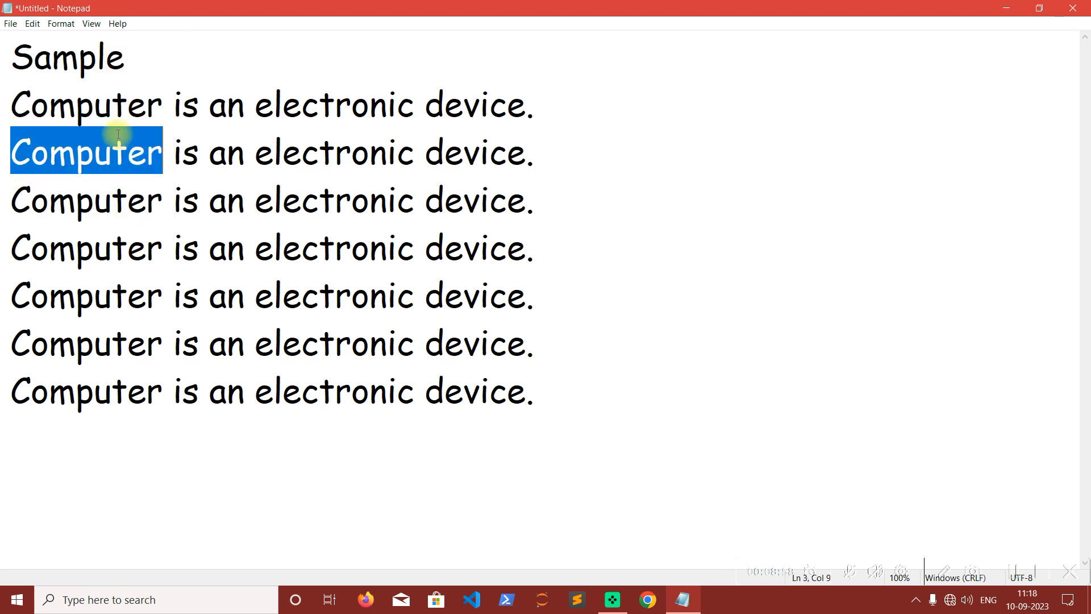
click(32, 24)
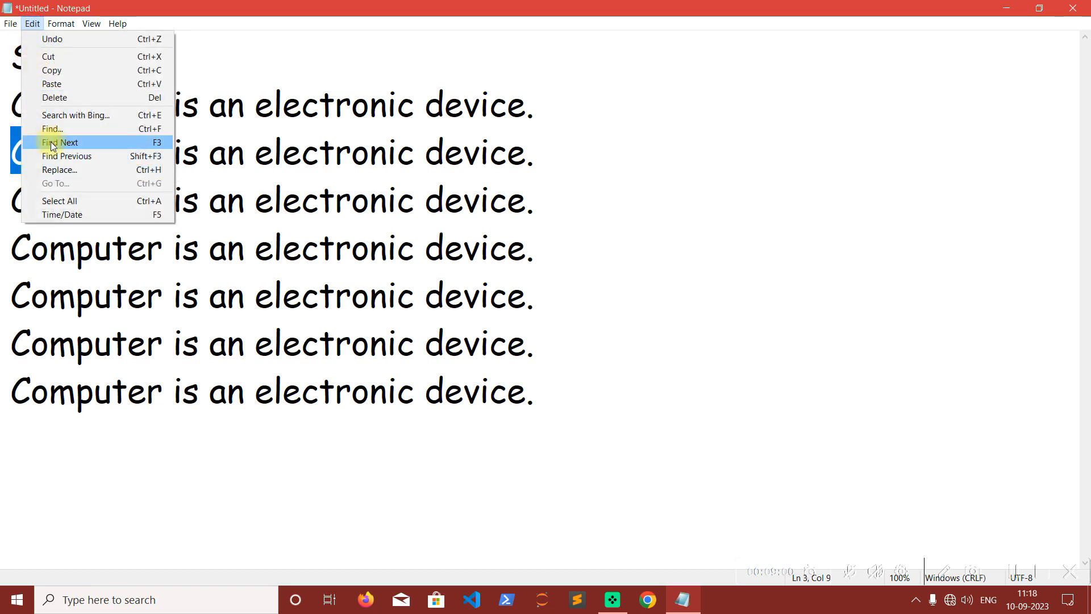
click(164, 147)
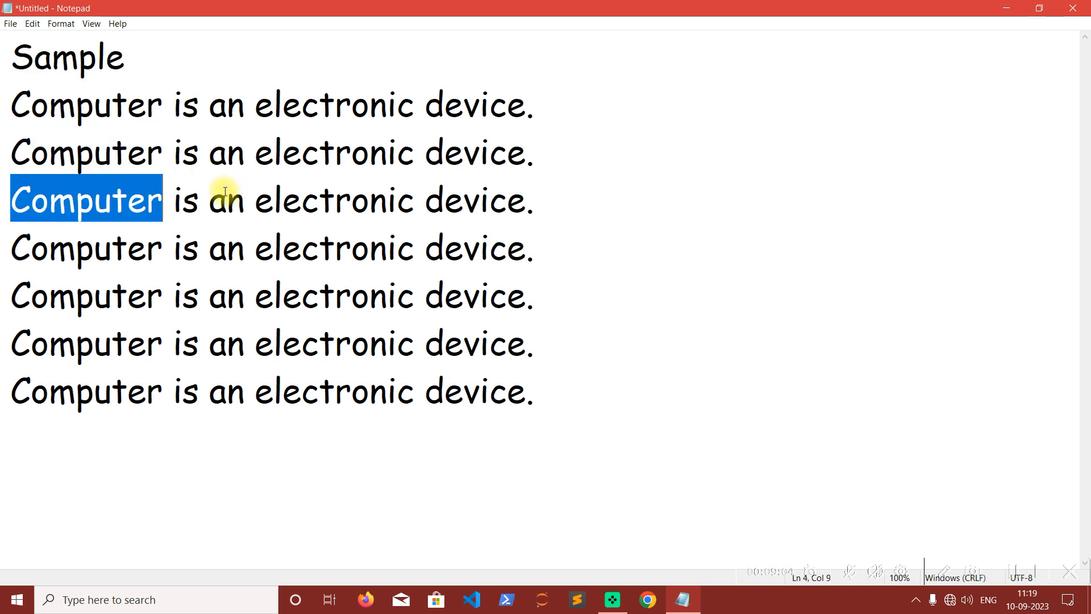
key(F3)
key(F3)
key(F3)
key(F3)
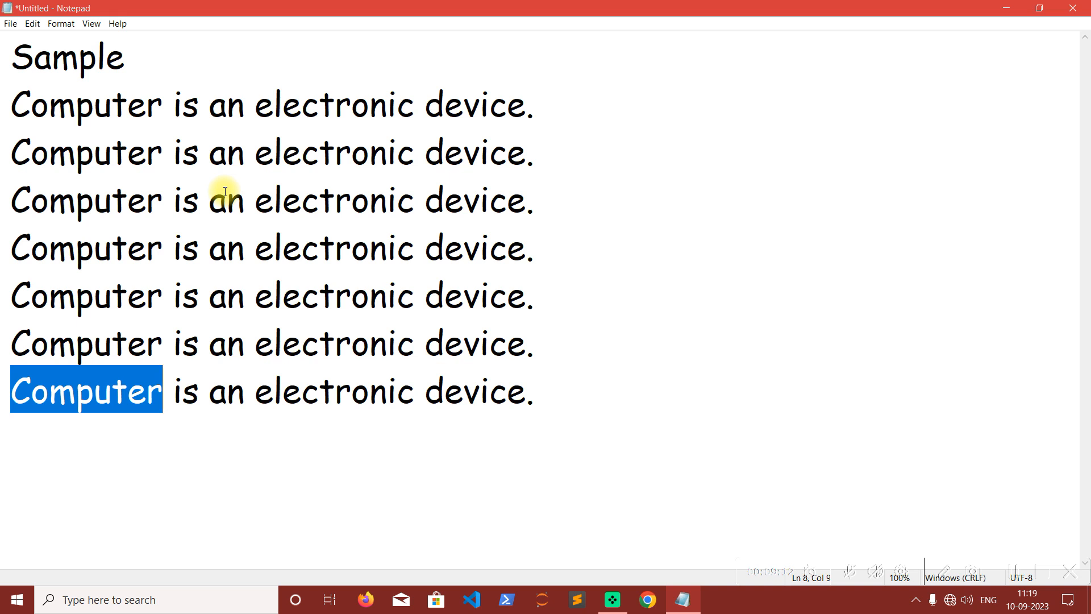
Step back up through the occurrences of "computer" with Find Previous to the second line.
key(shift+F3)
key(shift+F3)
key(shift+F3)
key(shift+F3)
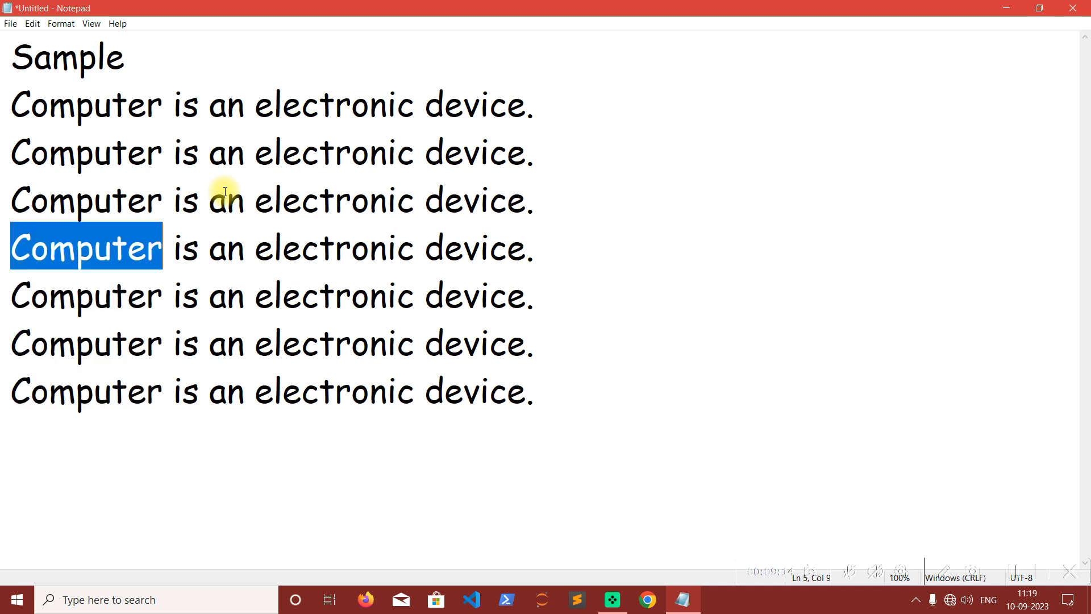
key(shift+F3)
key(shift+F3)
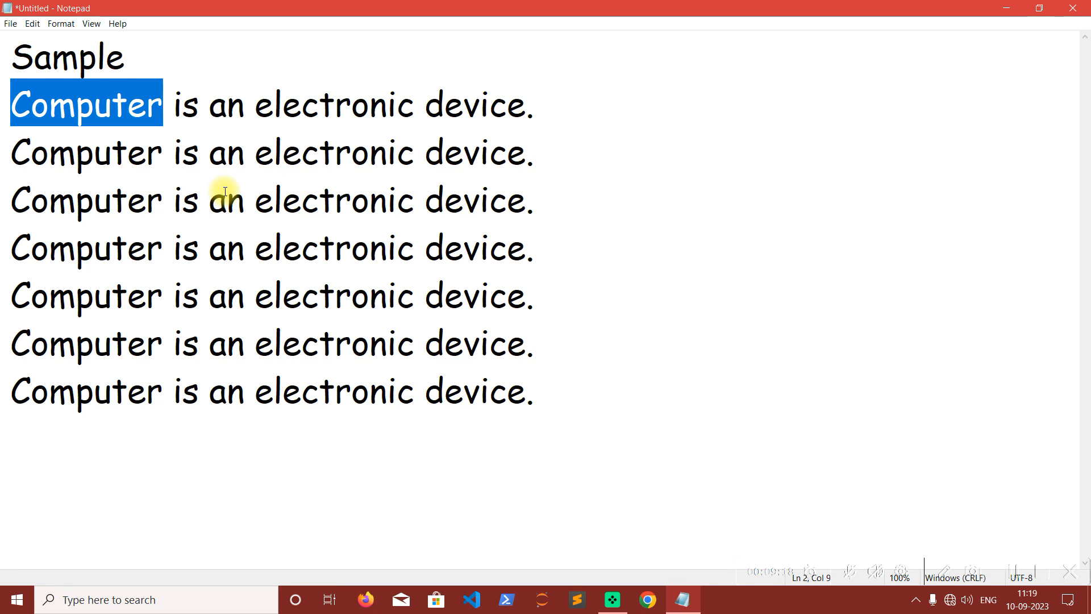
Move forward and backward among the occurrences of "computer" by alternating Find Next and Find Previous.
key(F3)
key(F3)
key(F3)
key(F3)
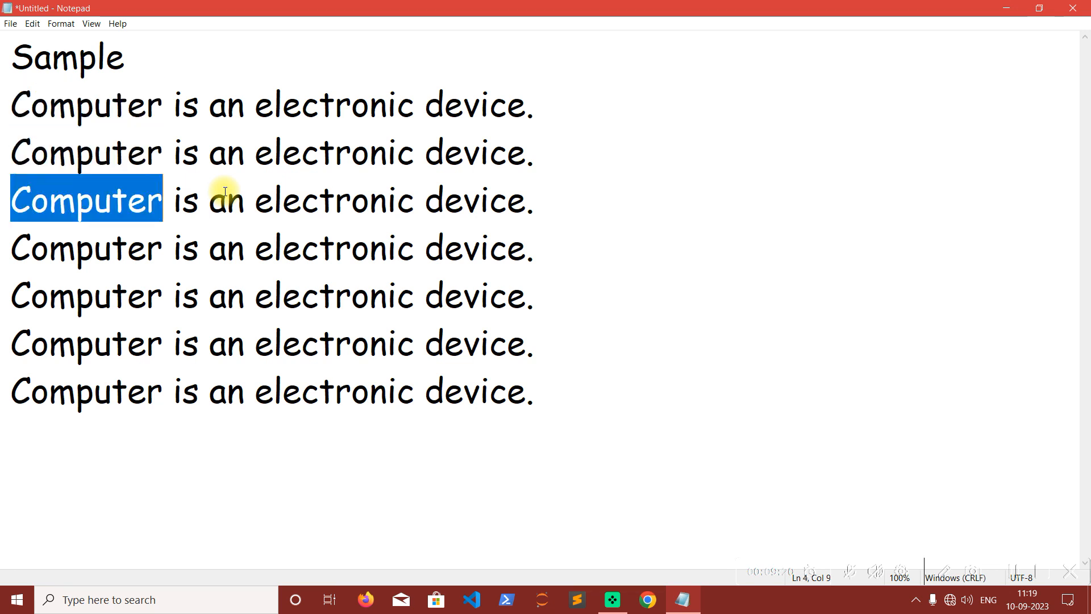
key(shift+F3)
key(shift+F3)
key(shift+F3)
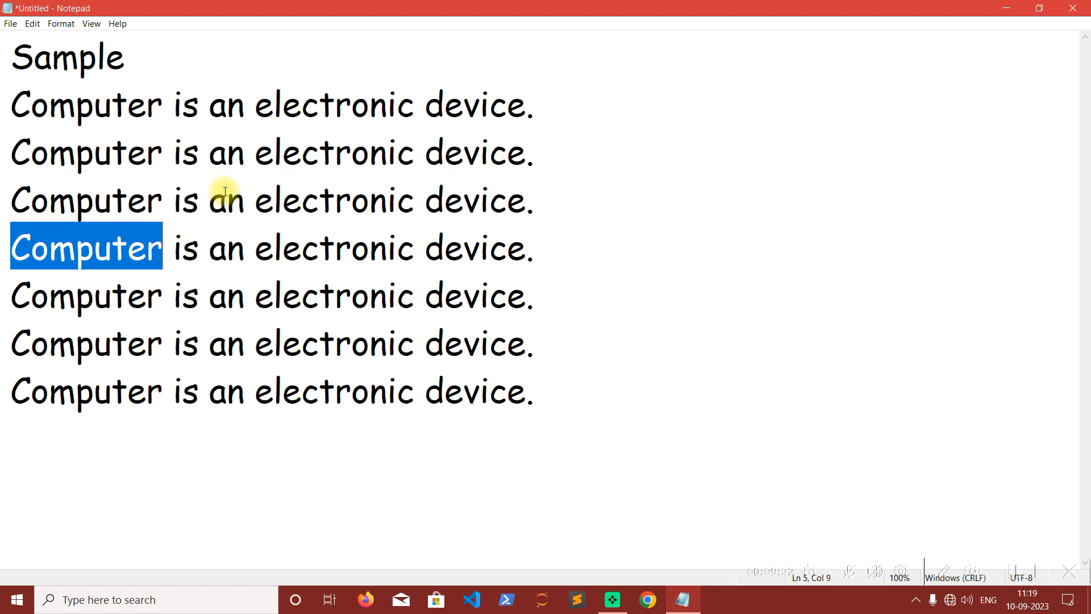
Search upward for "device" from within the third line, continuing until no occurrence remains above.
click(490, 149)
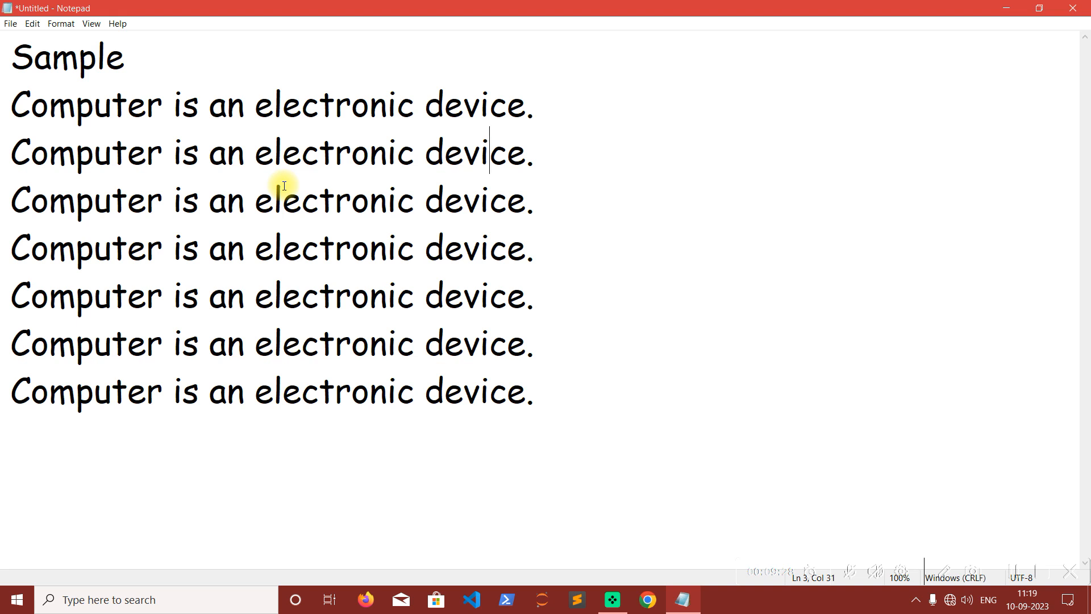
key(ctrl+f)
drag(152, 127, 722, 132)
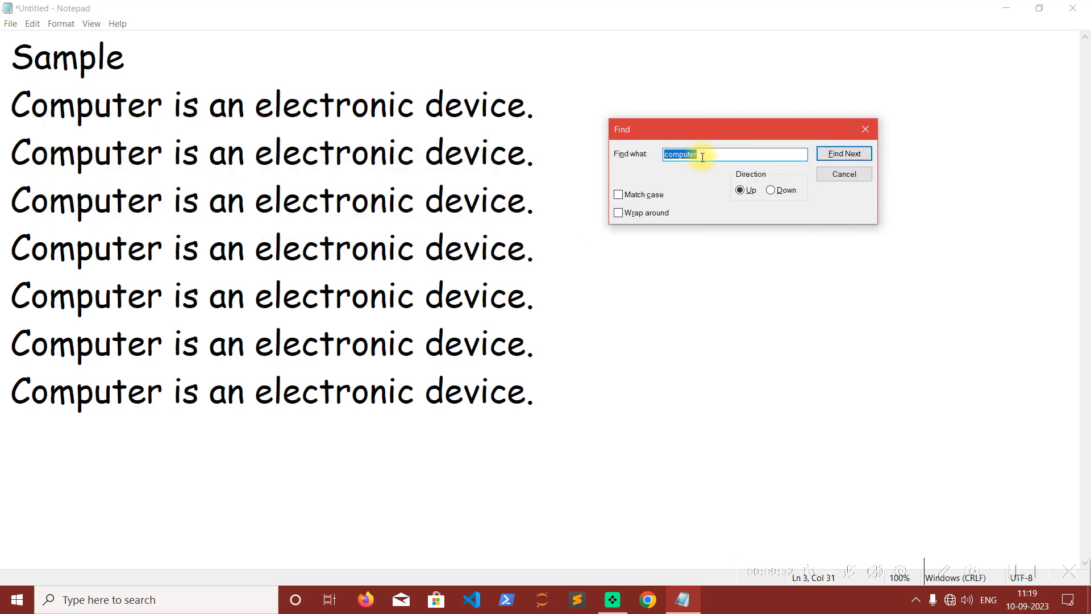
text(device)
click(858, 159)
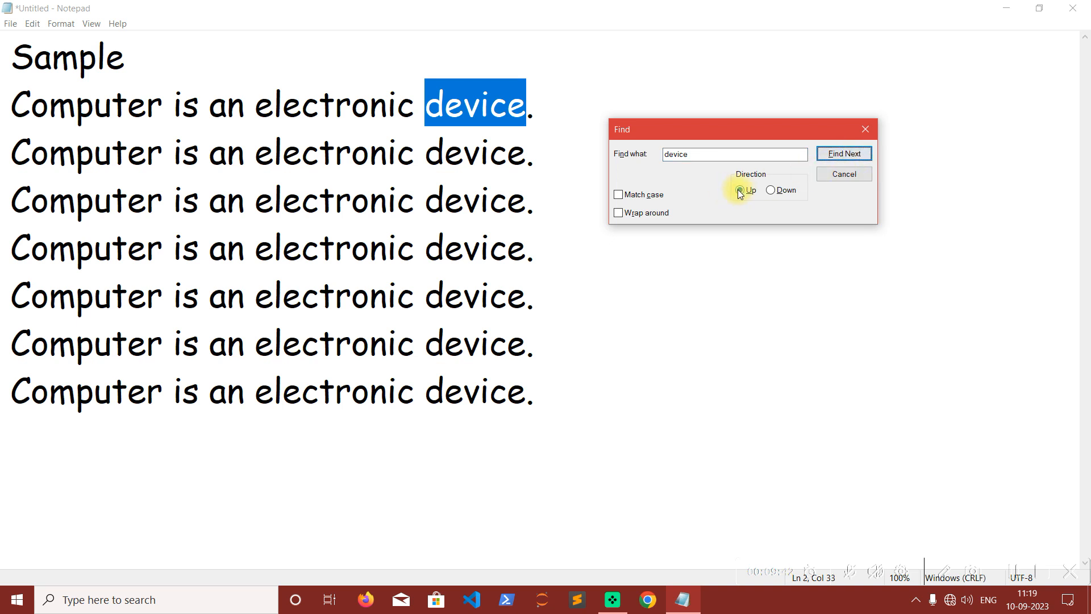
click(833, 155)
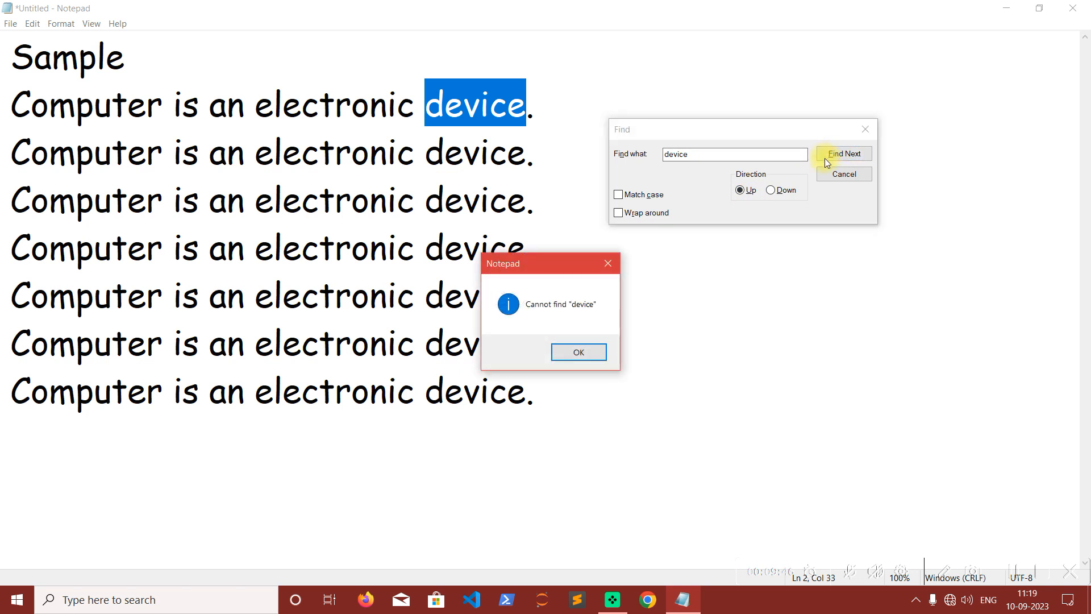
click(568, 353)
Search downward for "device", stepping through every occurrence to the last line, and close the search.
click(771, 190)
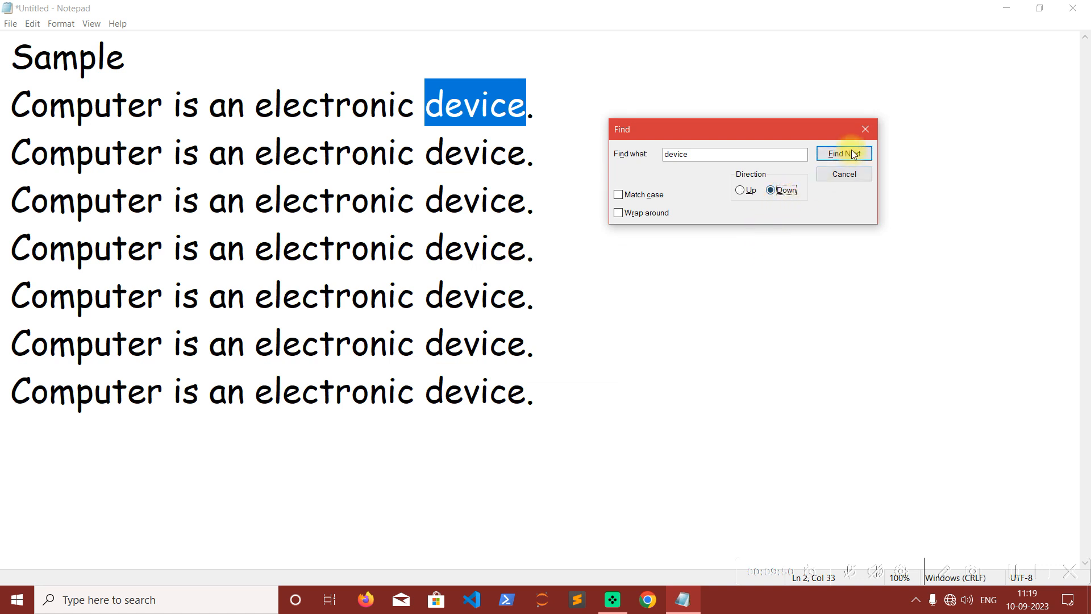
click(852, 154)
click(853, 155)
click(852, 154)
click(852, 155)
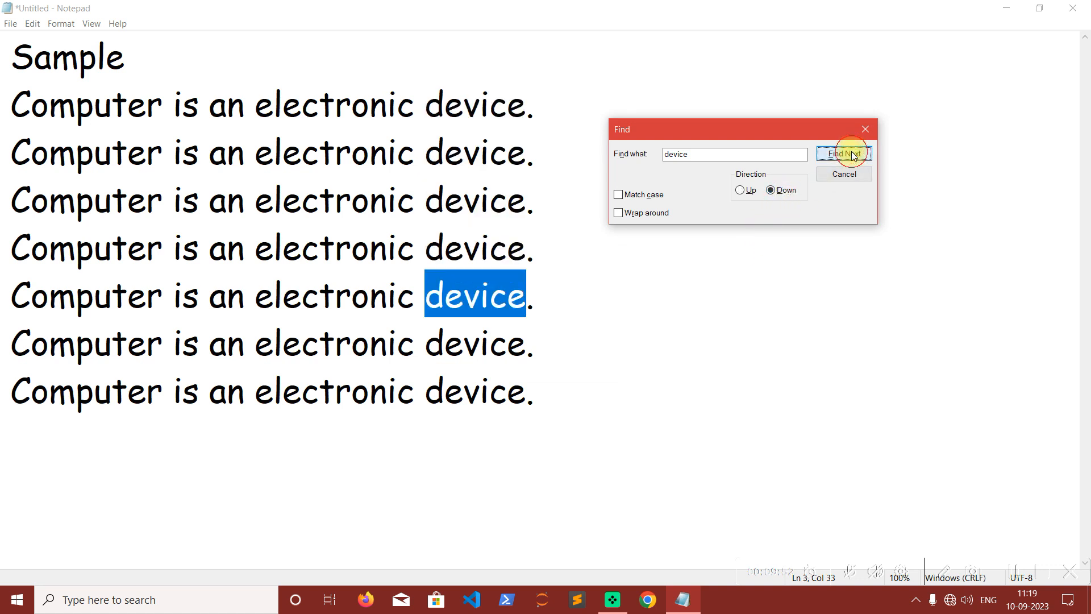
click(852, 155)
click(852, 154)
click(852, 155)
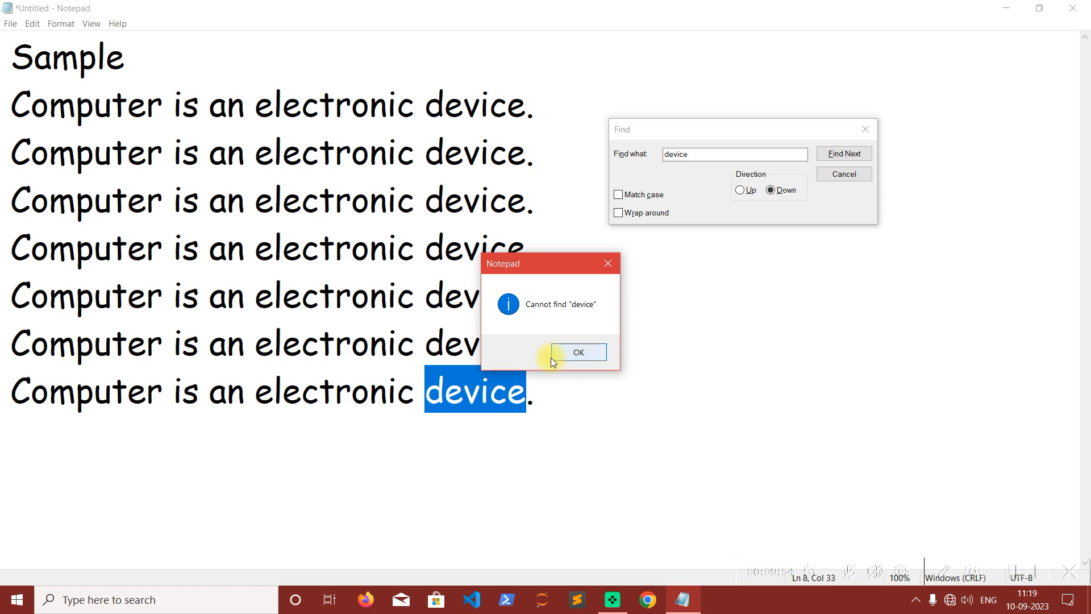
click(572, 351)
click(861, 175)
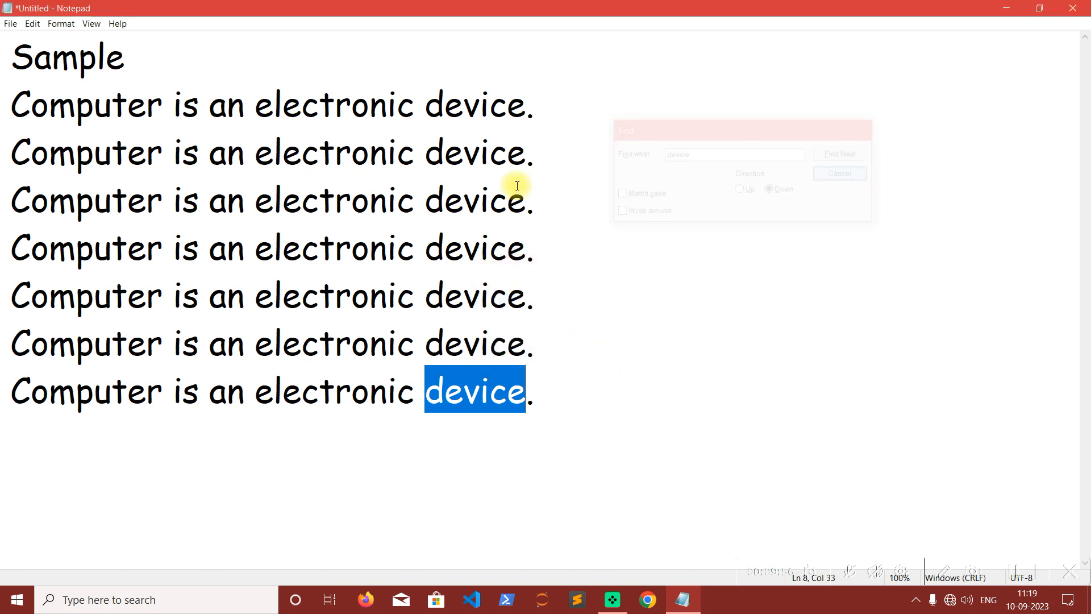
click(413, 199)
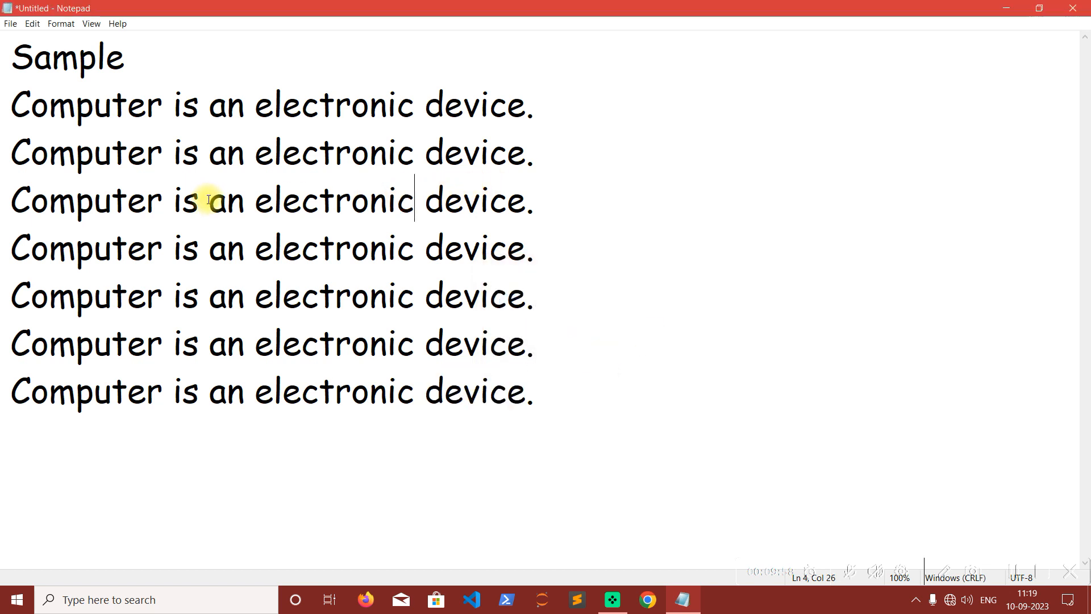
click(32, 24)
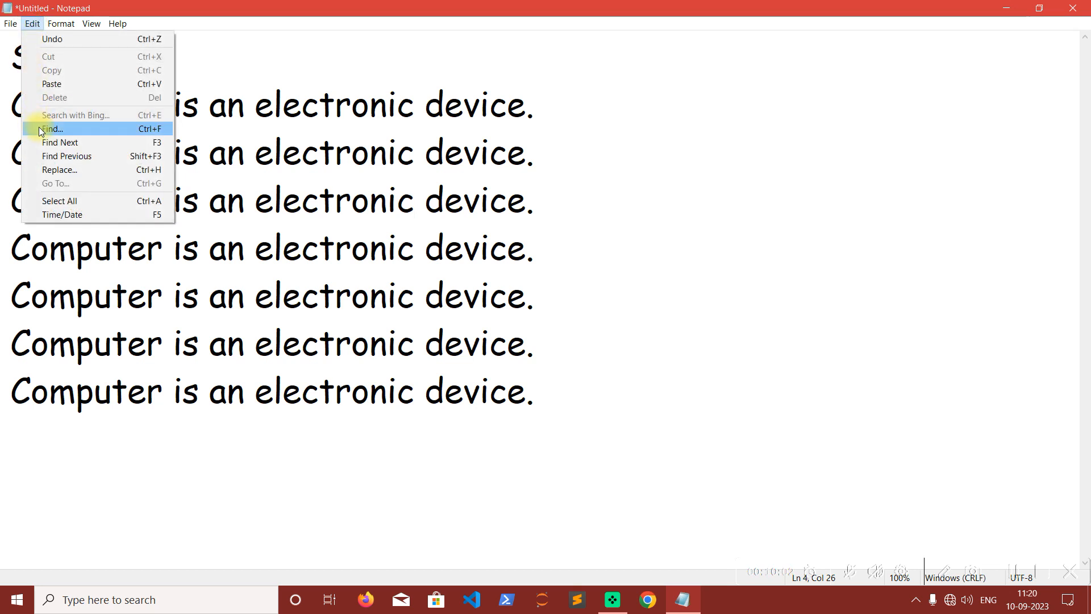
click(421, 179)
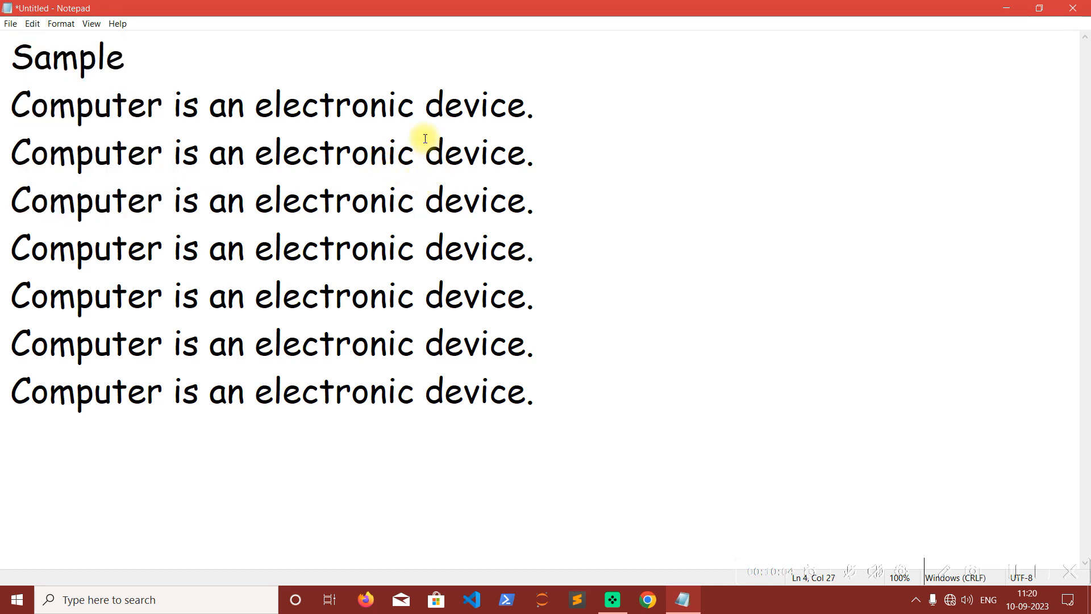
drag(13, 106, 527, 103)
click(608, 129)
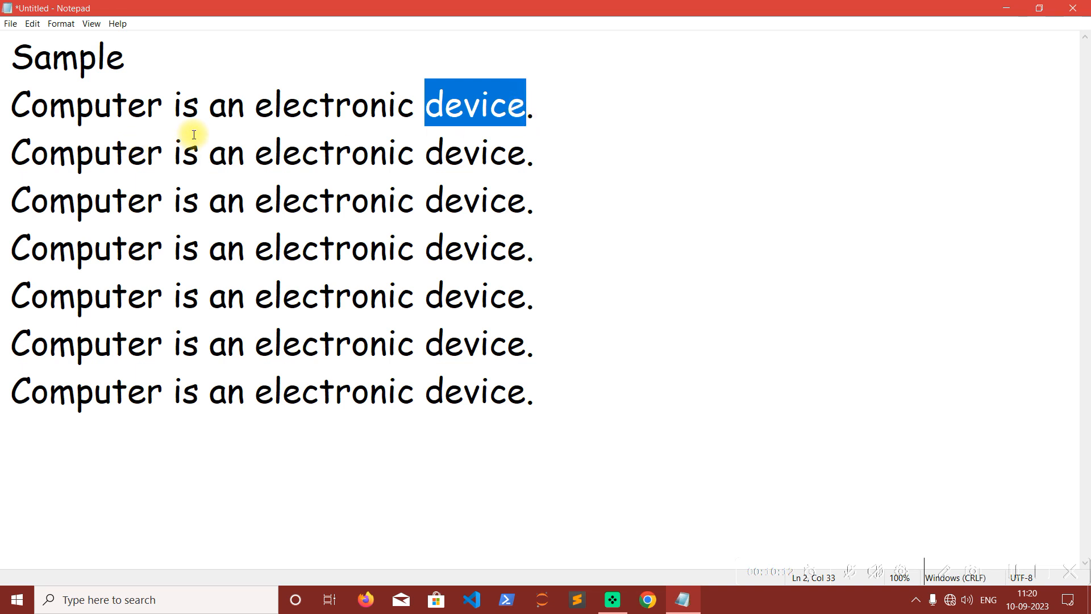
click(488, 108)
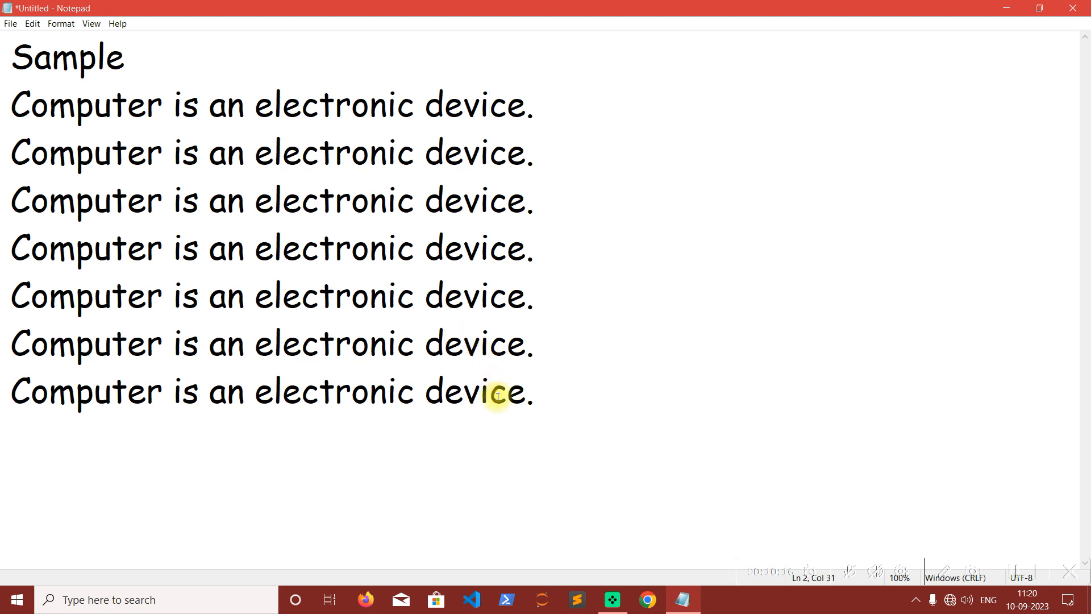
drag(424, 106, 519, 108)
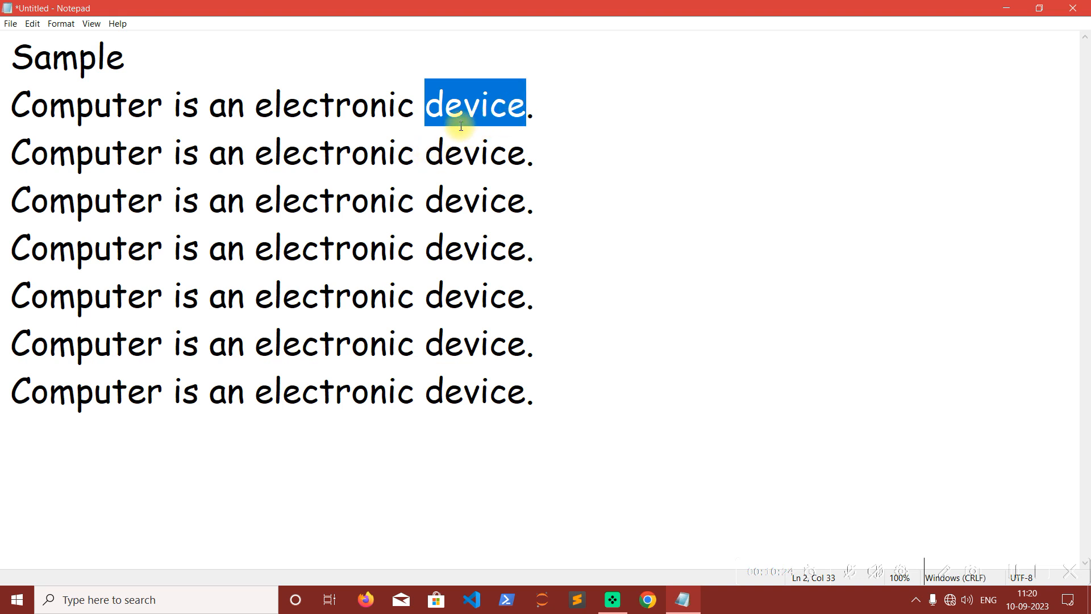
click(163, 105)
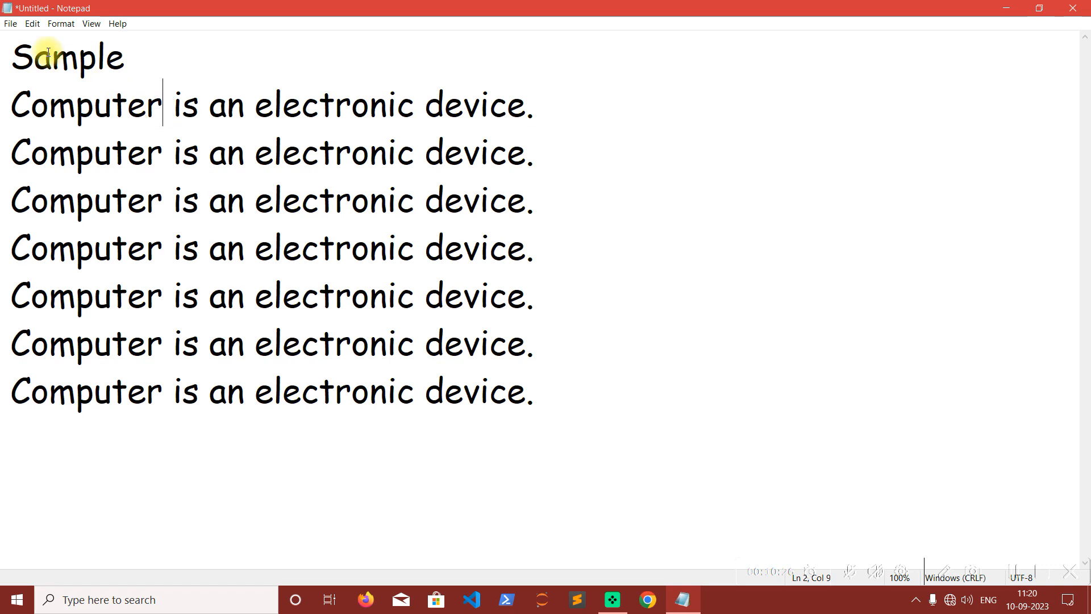
Replace every occurrence of "device" in the document with "machine" at once, and close the Replace dialog.
click(32, 23)
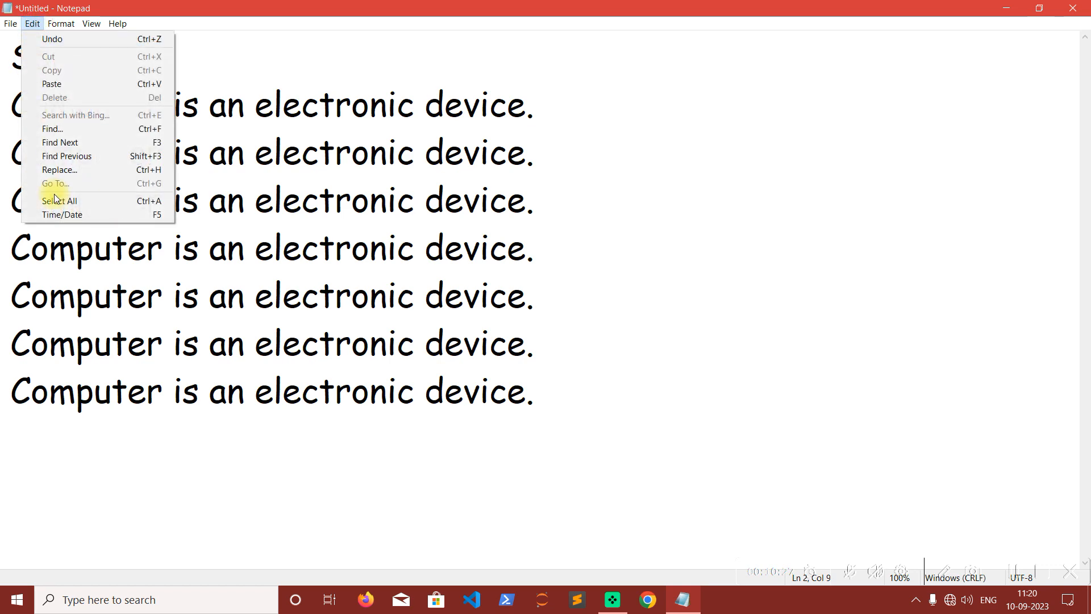
click(128, 169)
drag(123, 100, 626, 105)
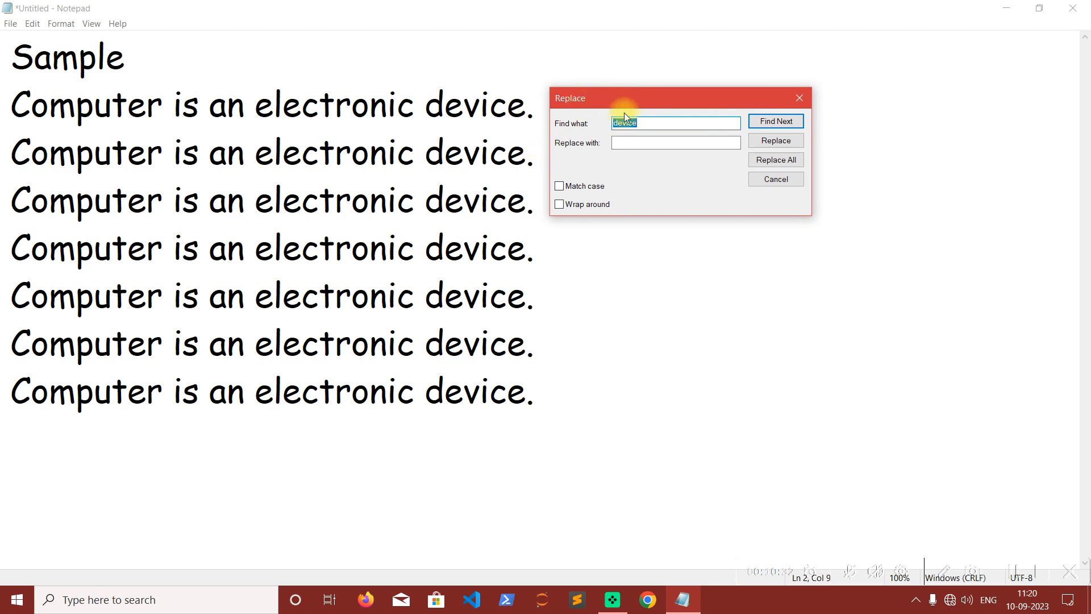
click(657, 125)
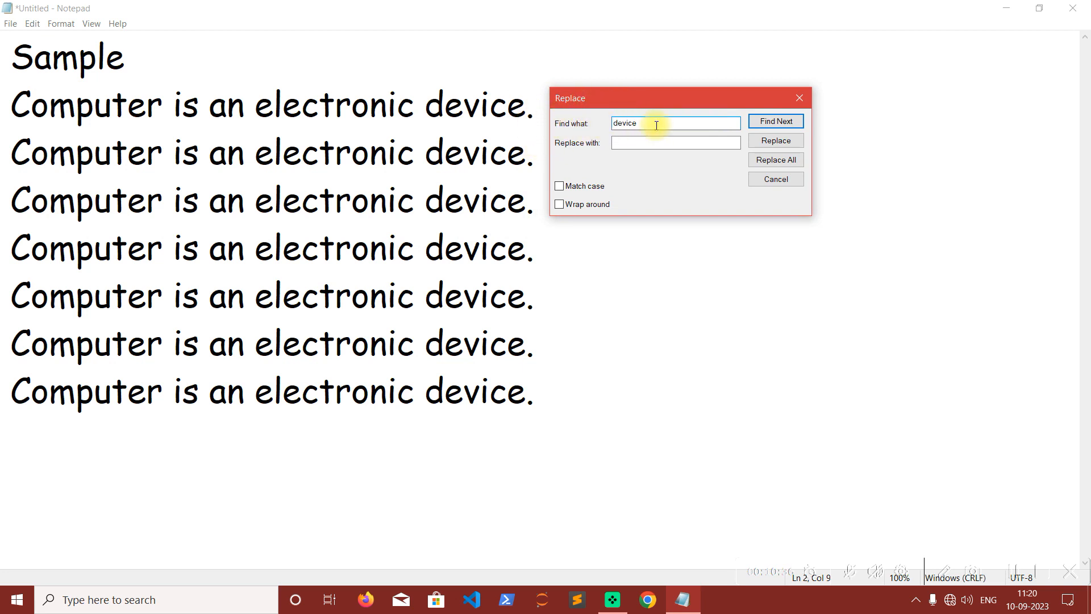
click(641, 143)
text(machine)
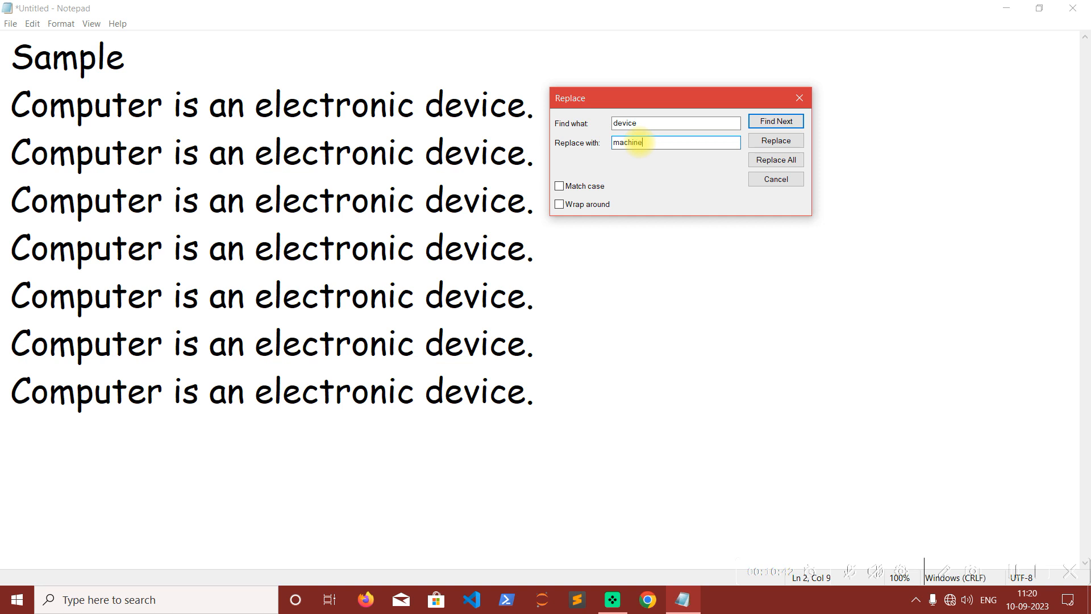
drag(656, 100, 714, 81)
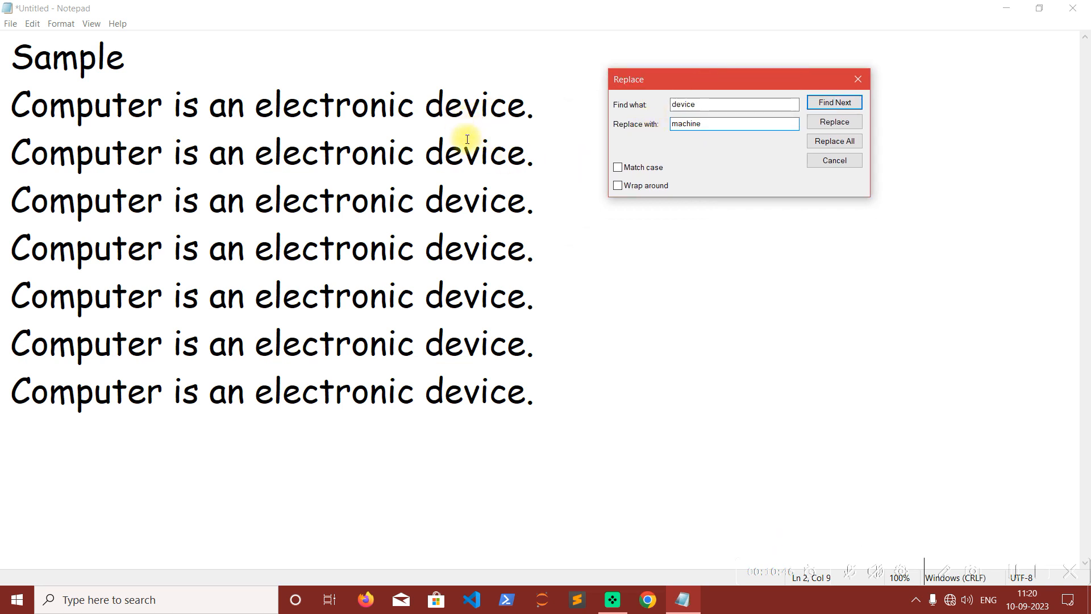
click(848, 144)
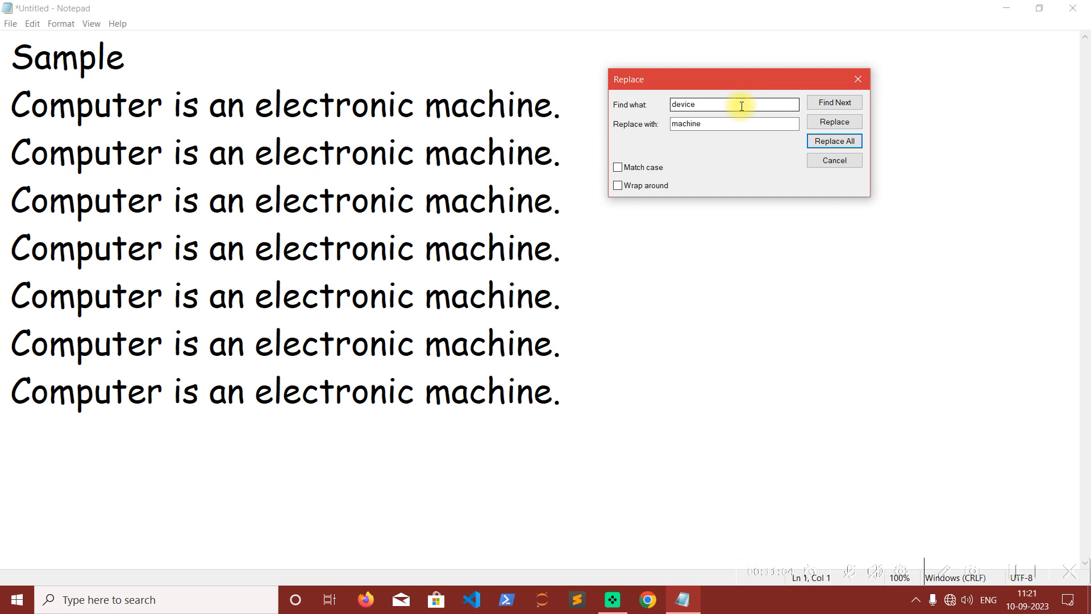
click(849, 163)
Insert the current time and date on a new line below the last sentence.
click(33, 23)
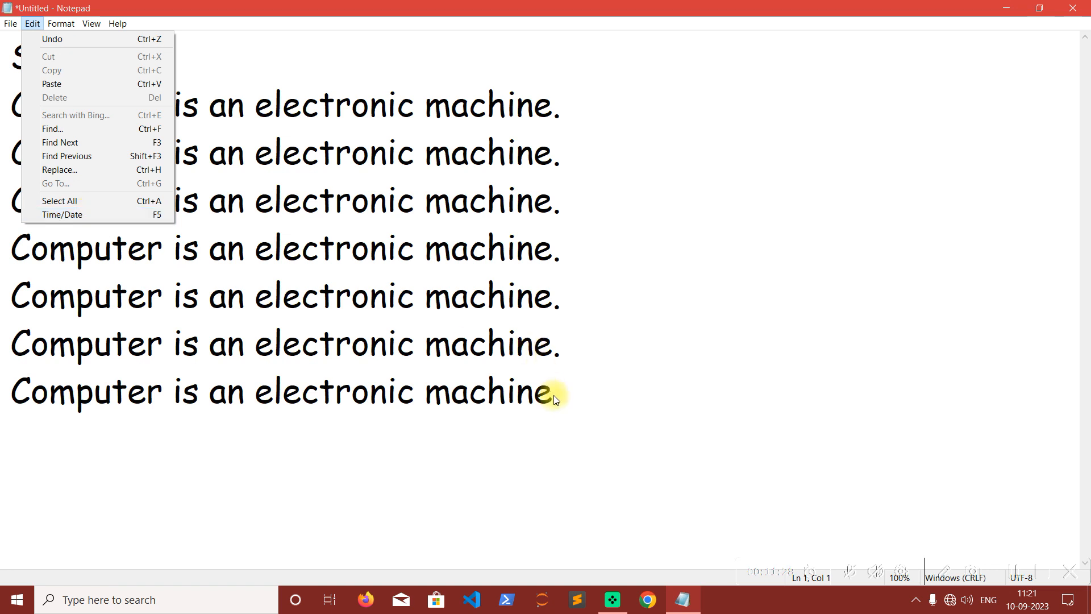
click(588, 393)
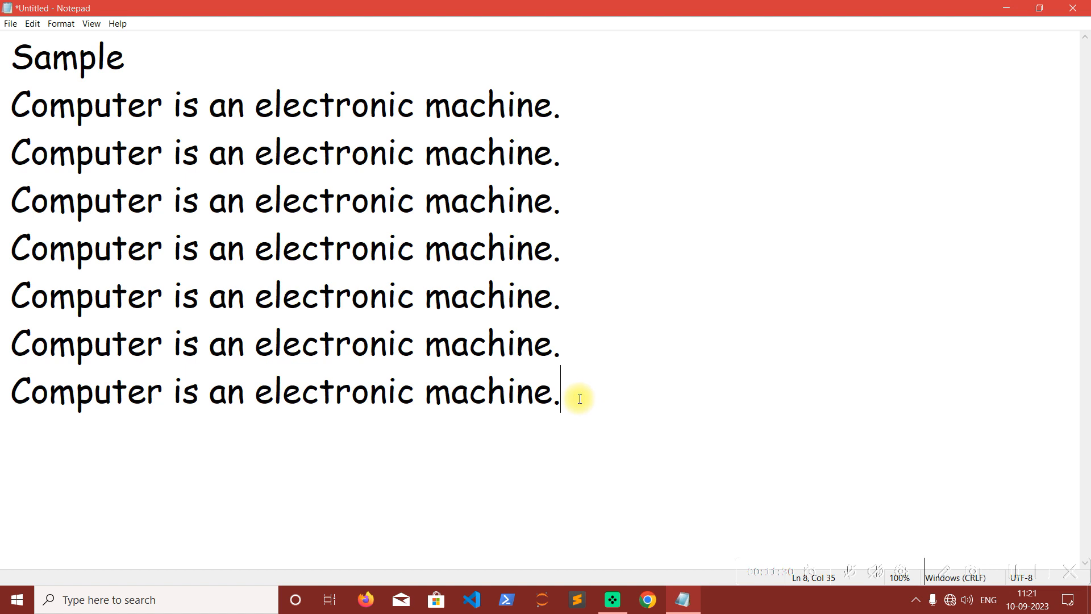
key(Return)
click(35, 24)
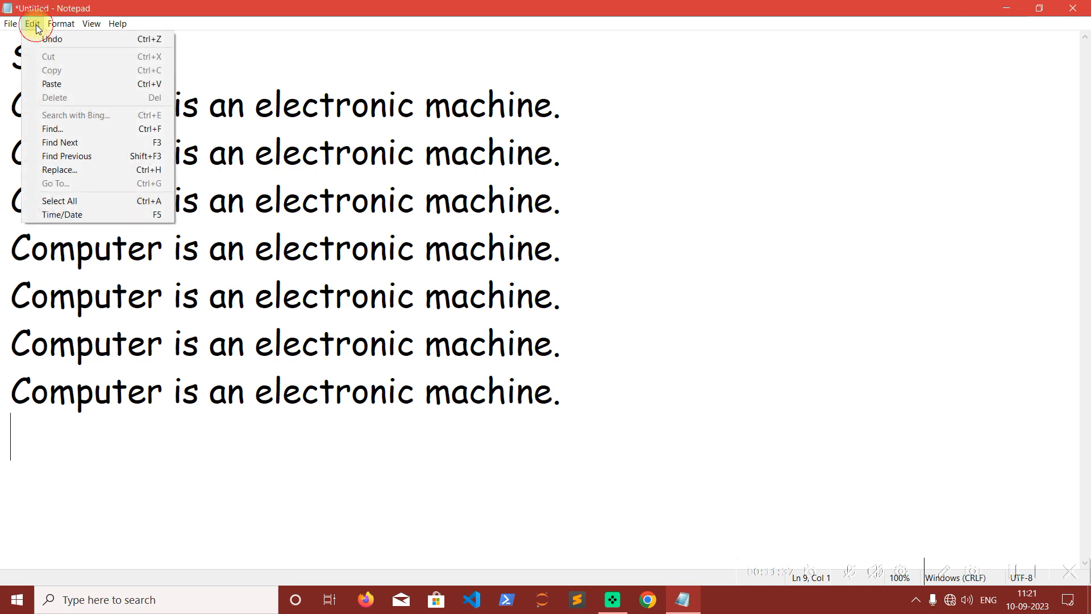
click(59, 215)
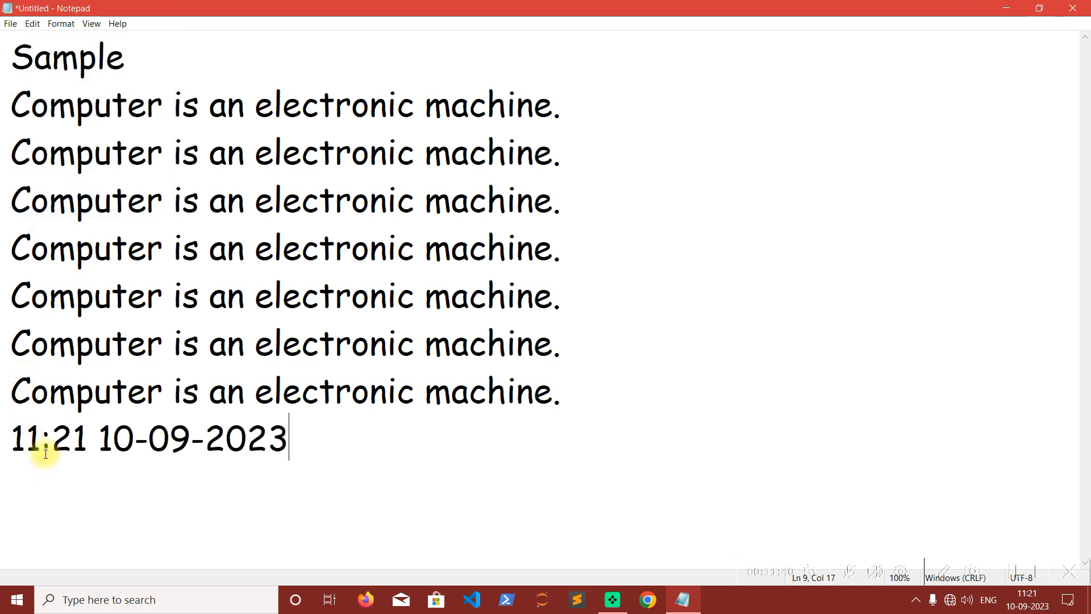
Highlight the parts of the inserted time and date, and add a second time and date stamp on the following line.
drag(88, 438, 5, 437)
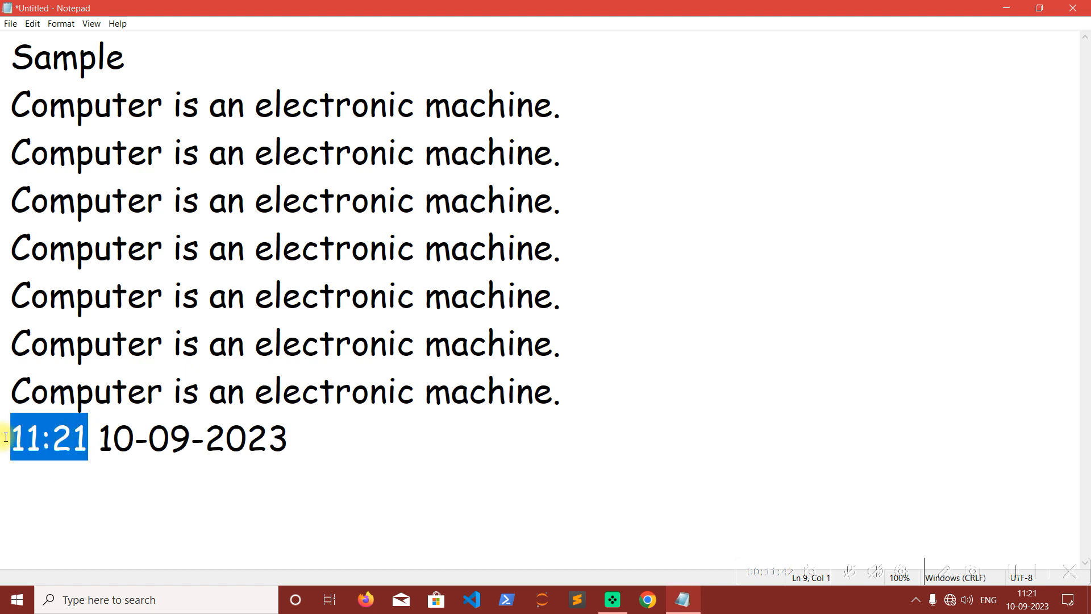
drag(100, 438, 149, 438)
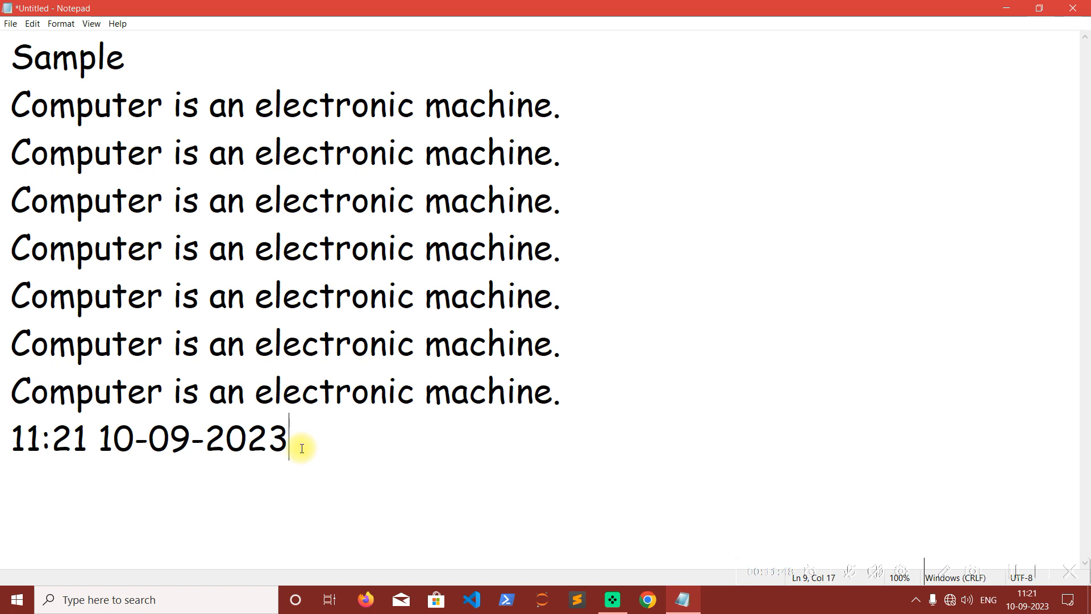
key(Return)
key(F5)
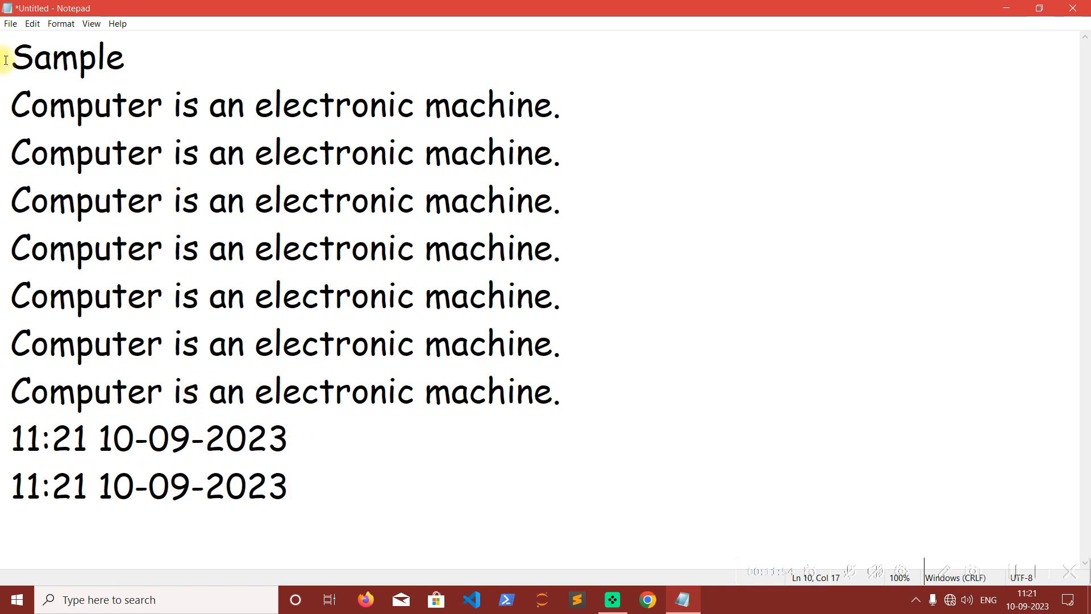
click(33, 24)
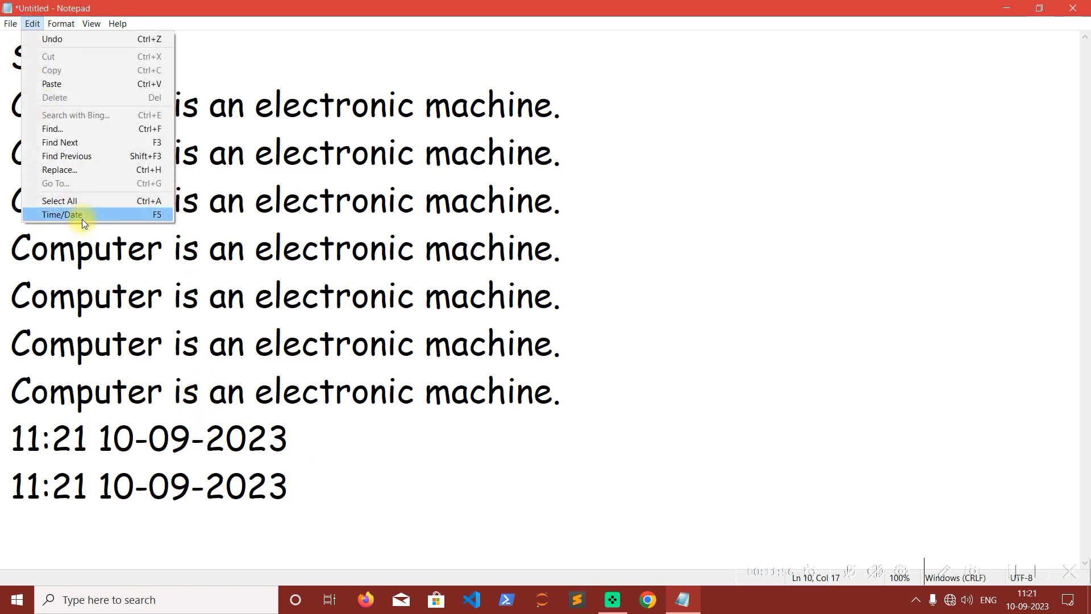
click(327, 499)
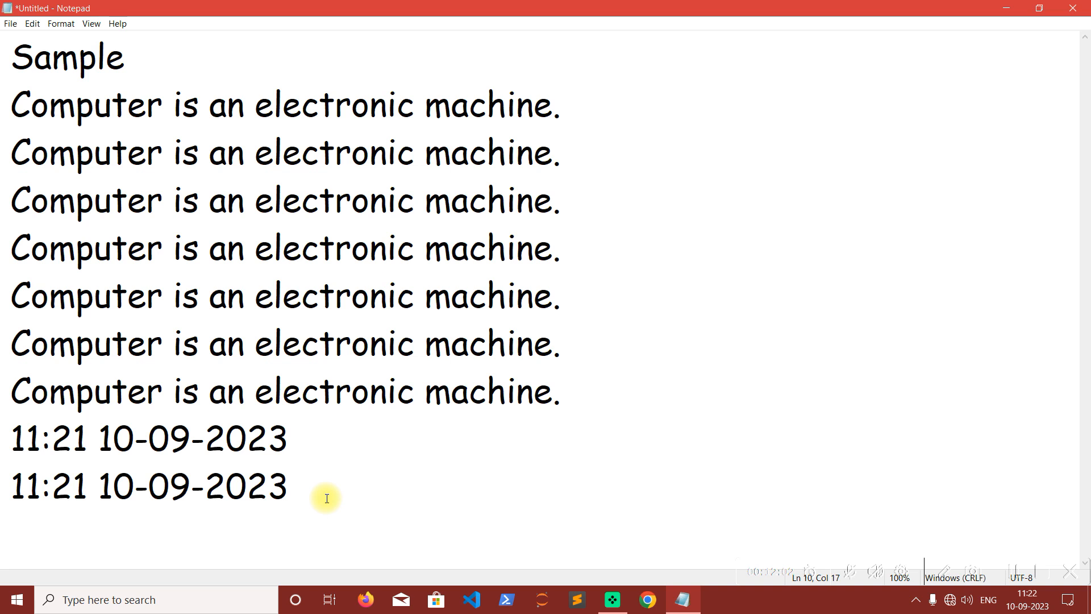
Delete both time and date lines at the end of the document.
drag(294, 485, 5, 437)
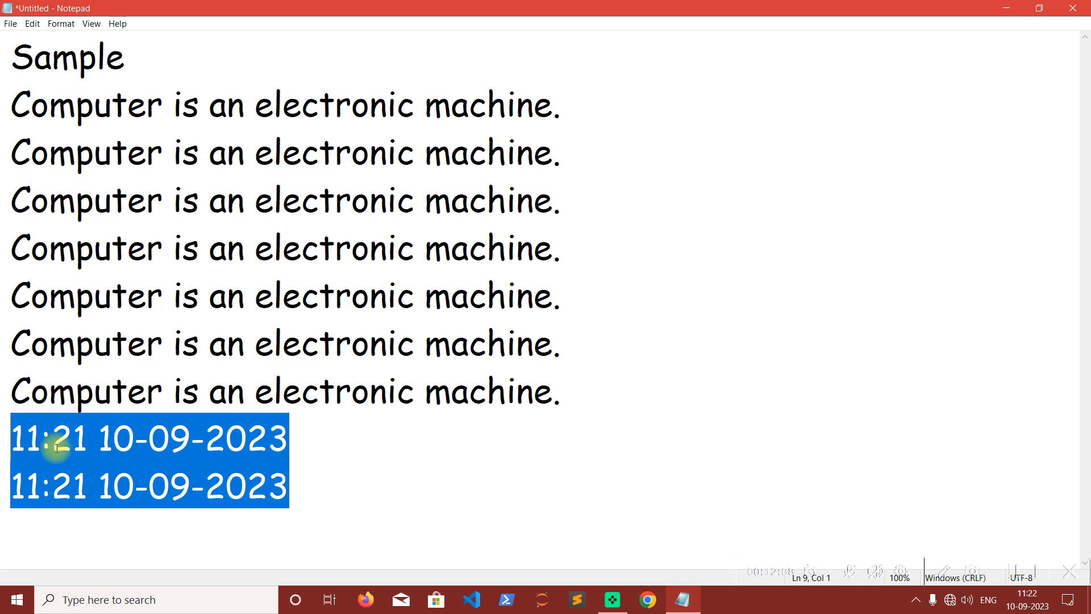
click(346, 509)
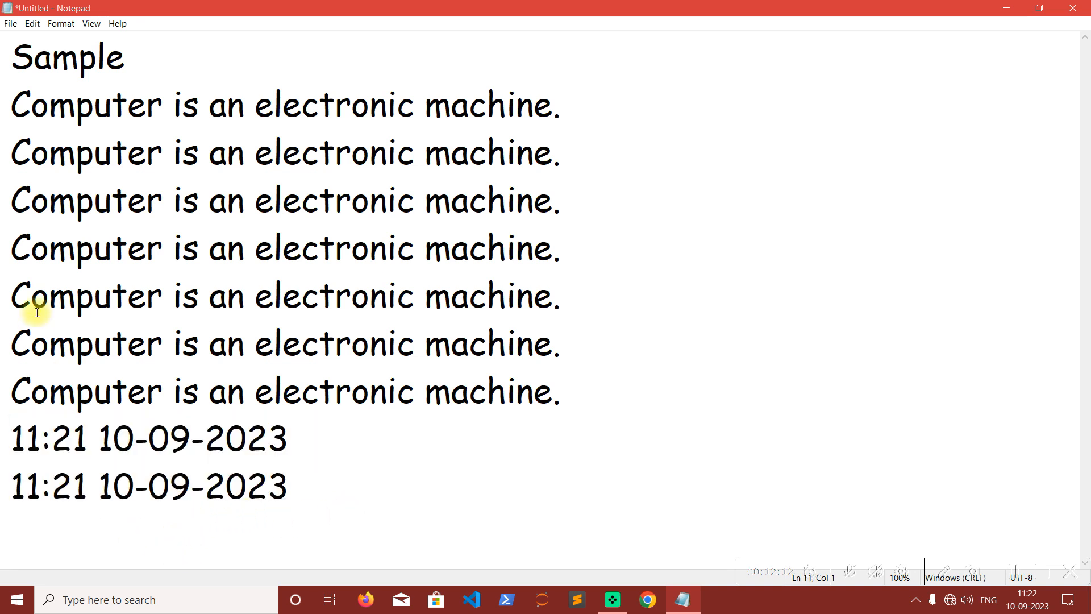
click(34, 25)
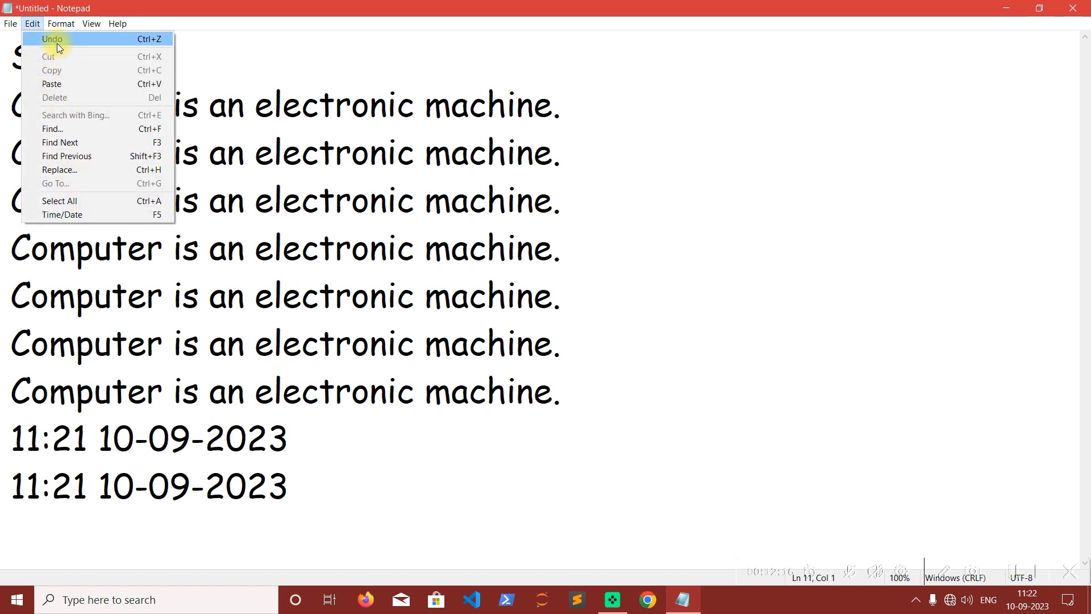
click(305, 470)
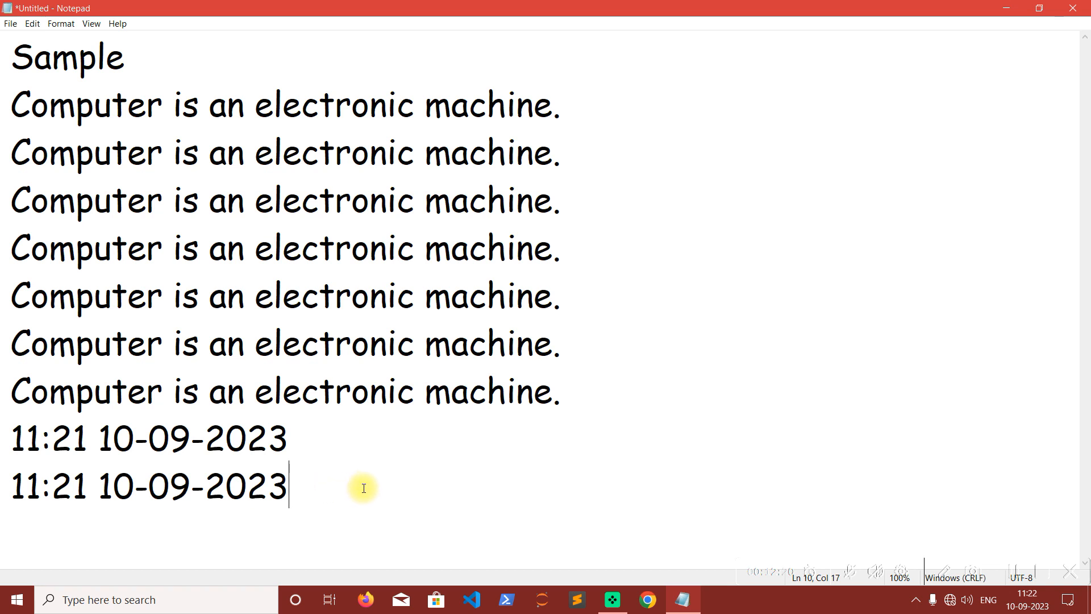
drag(343, 484, 7, 431)
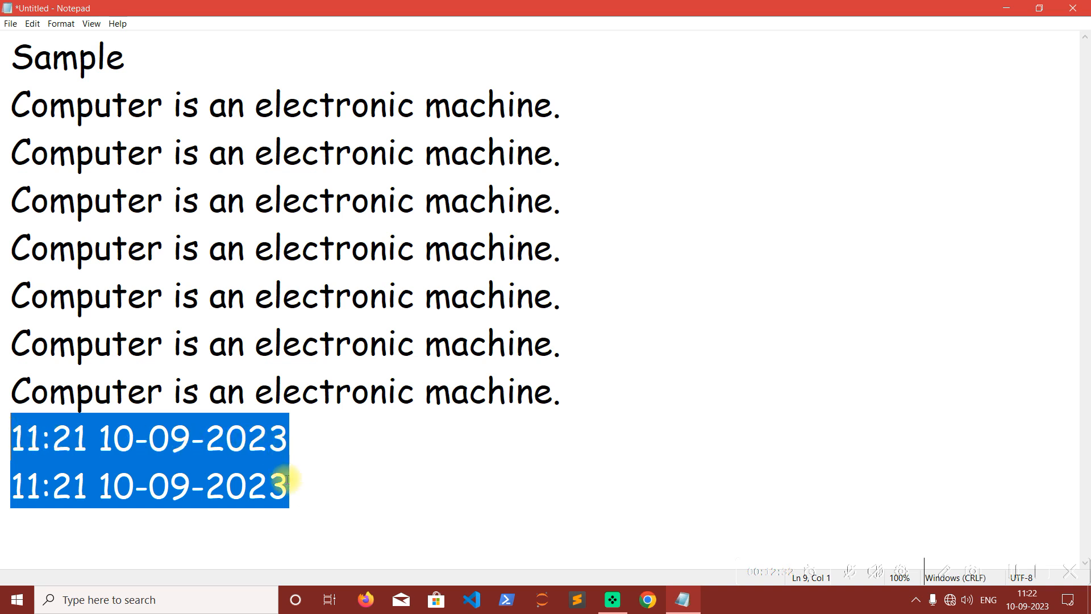
key(Delete)
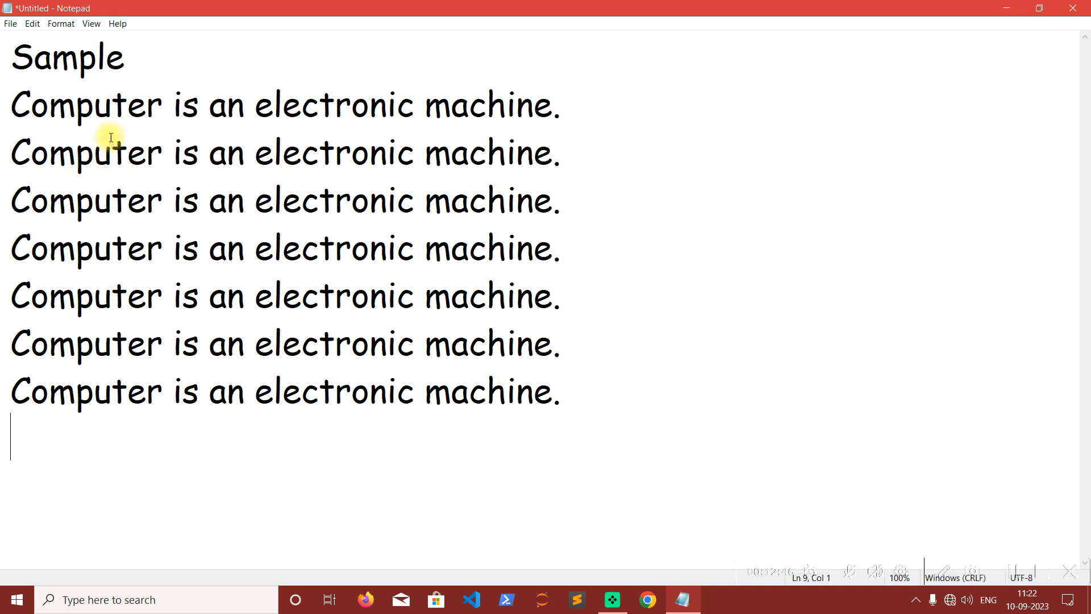
Undo the deletion of the two time and date lines, and reverse that undo with a second Undo.
click(32, 23)
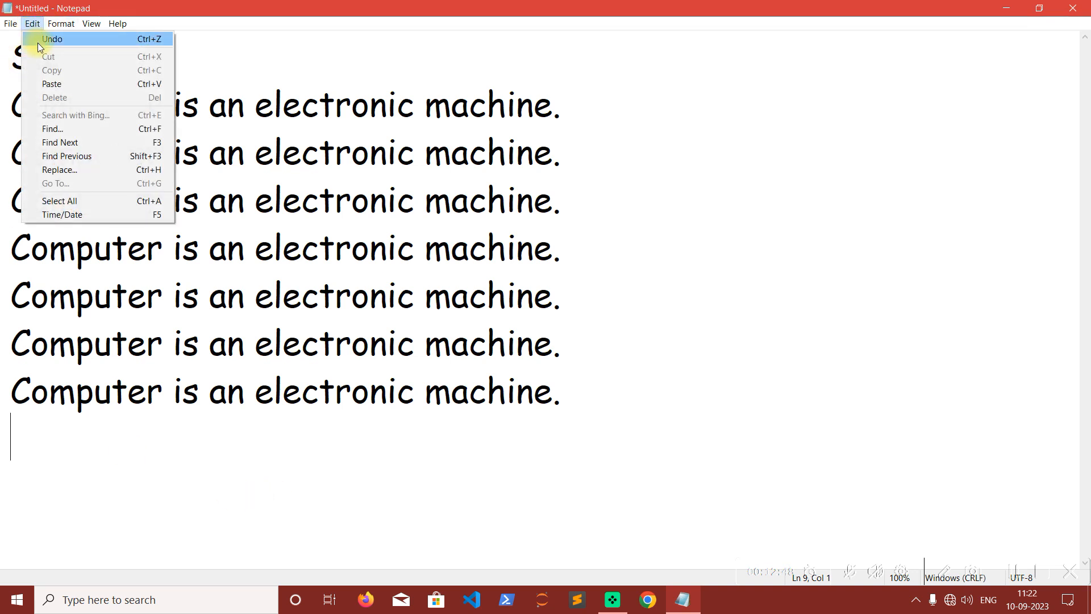
click(38, 41)
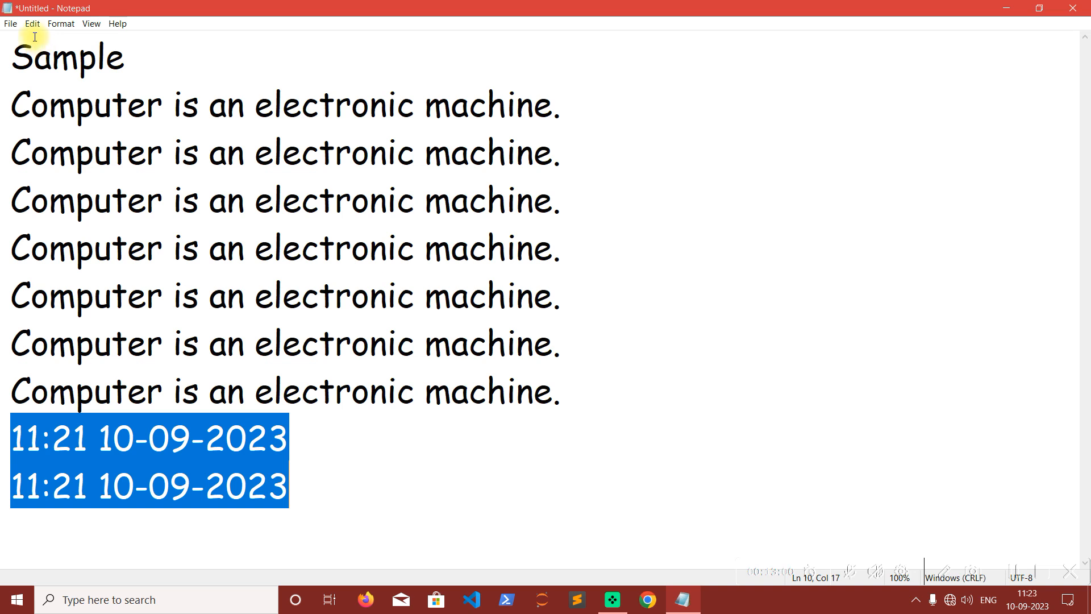
click(33, 23)
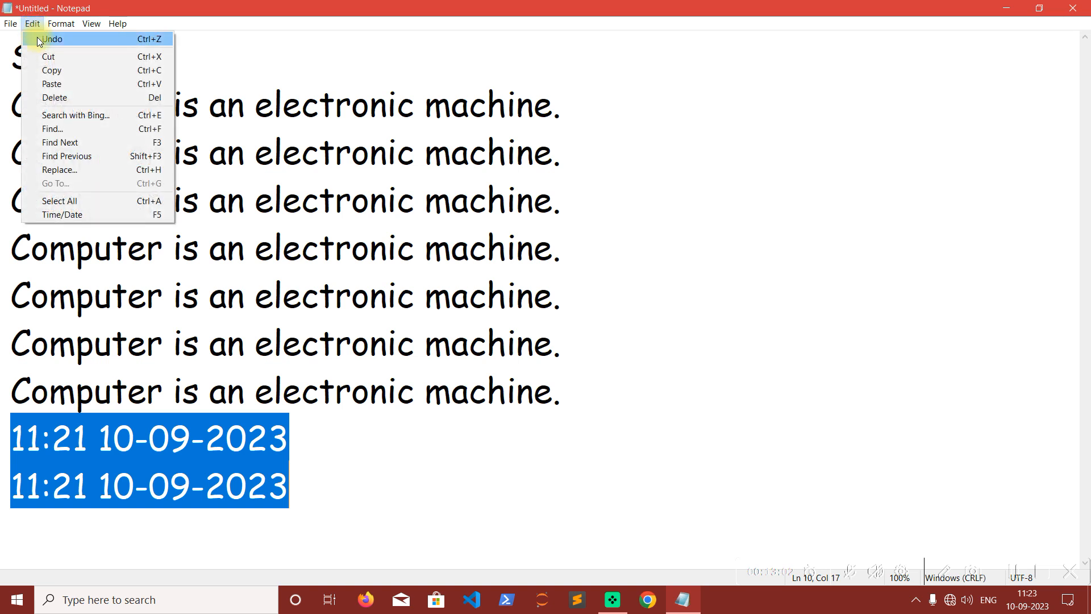
click(40, 41)
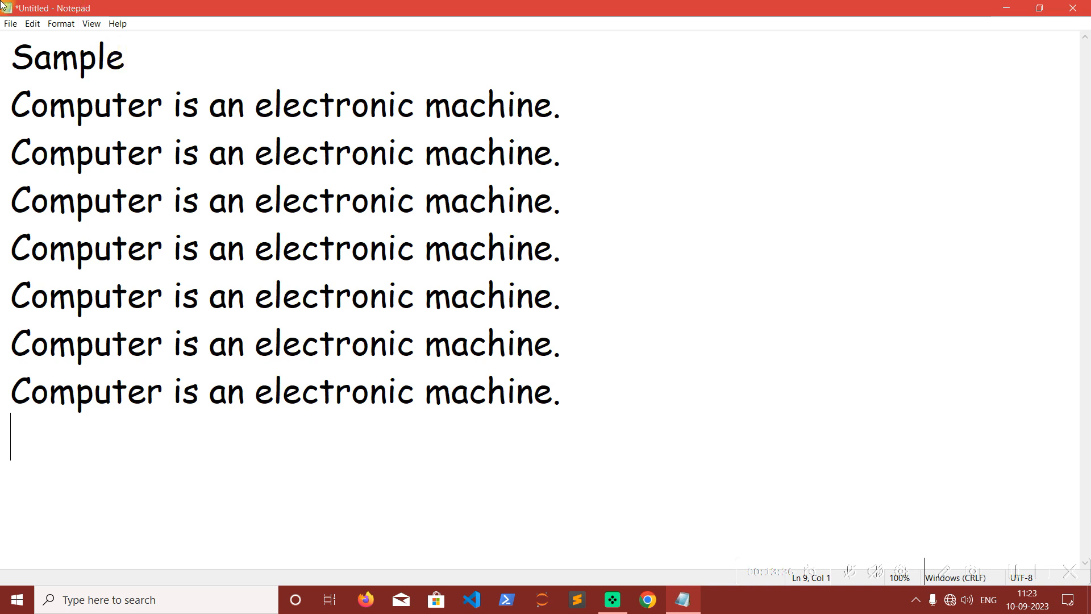
Examine which editing commands are available with nothing selected and with "electronic" selected in the second line.
click(33, 23)
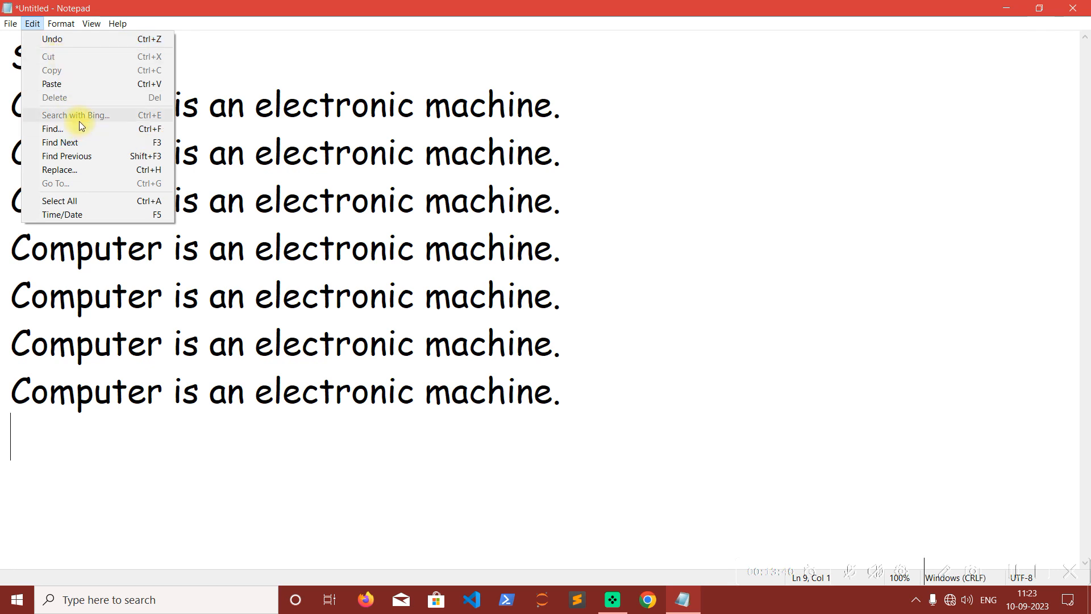
click(298, 161)
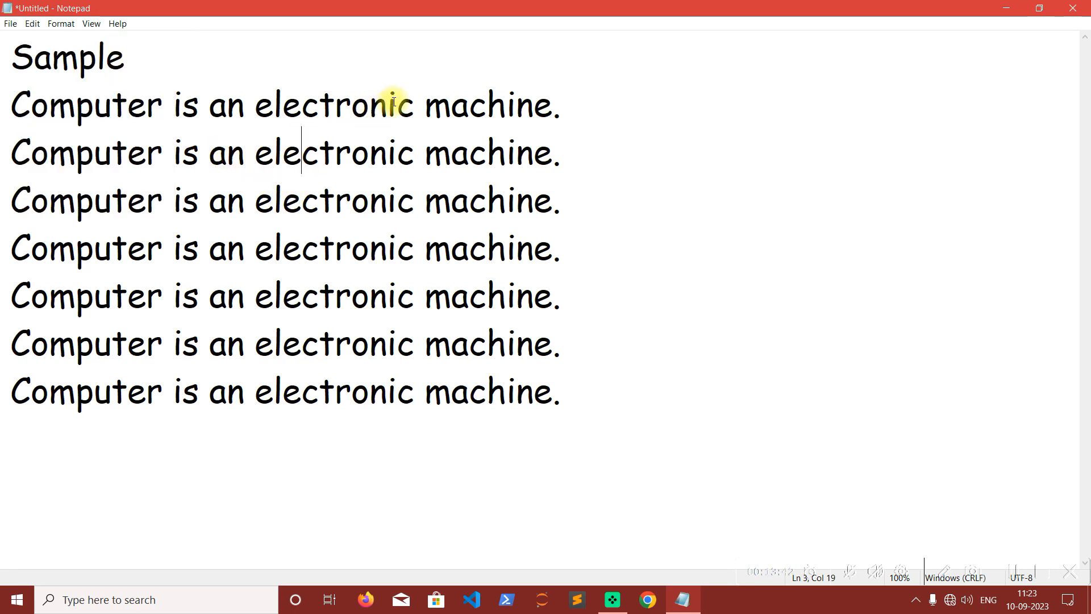
drag(414, 105, 254, 105)
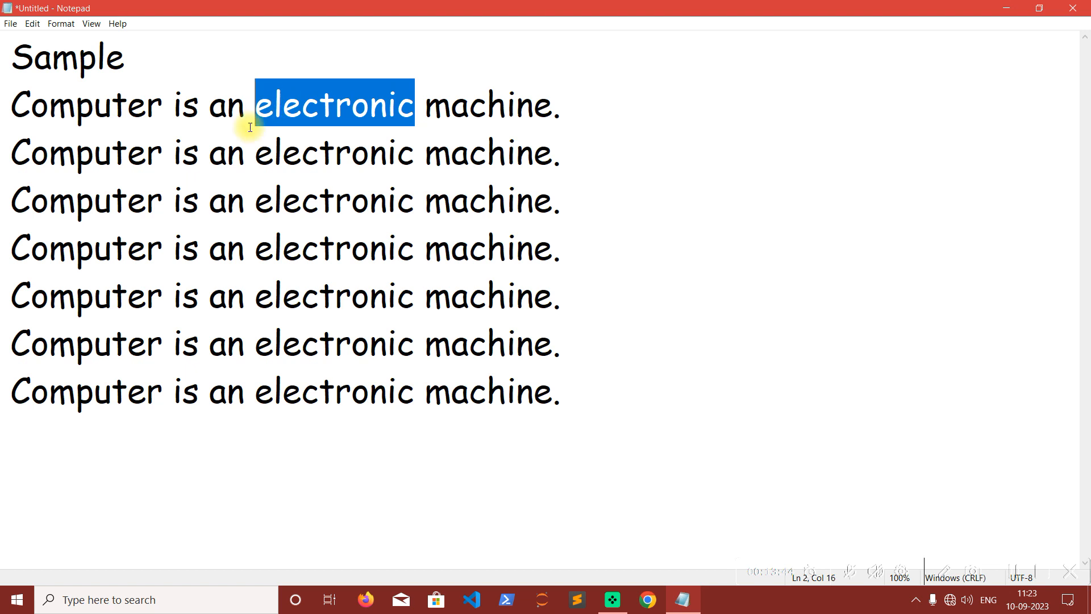
click(32, 23)
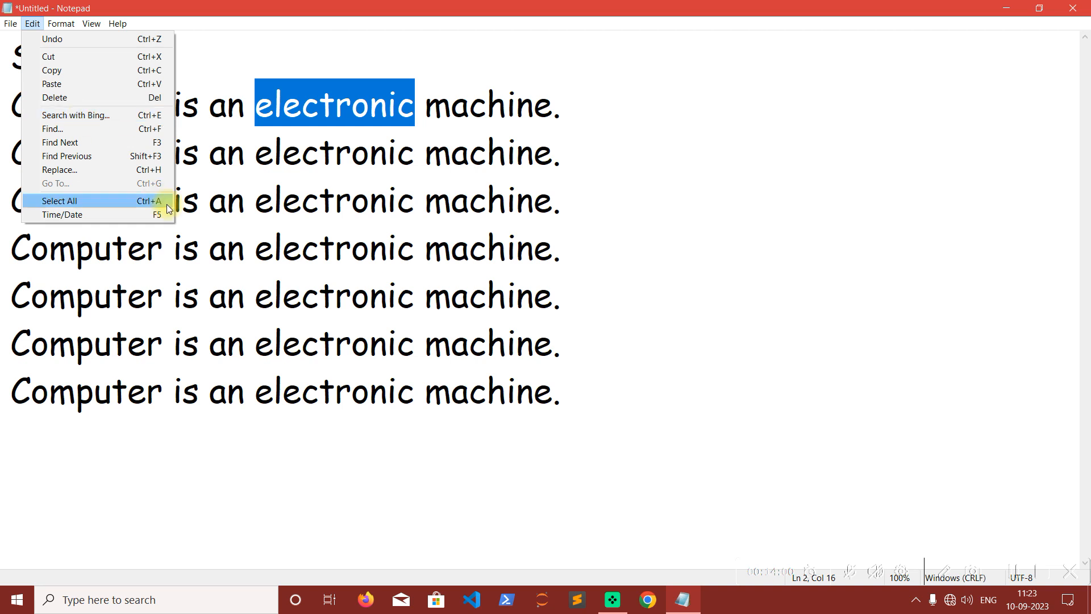
click(259, 242)
click(32, 24)
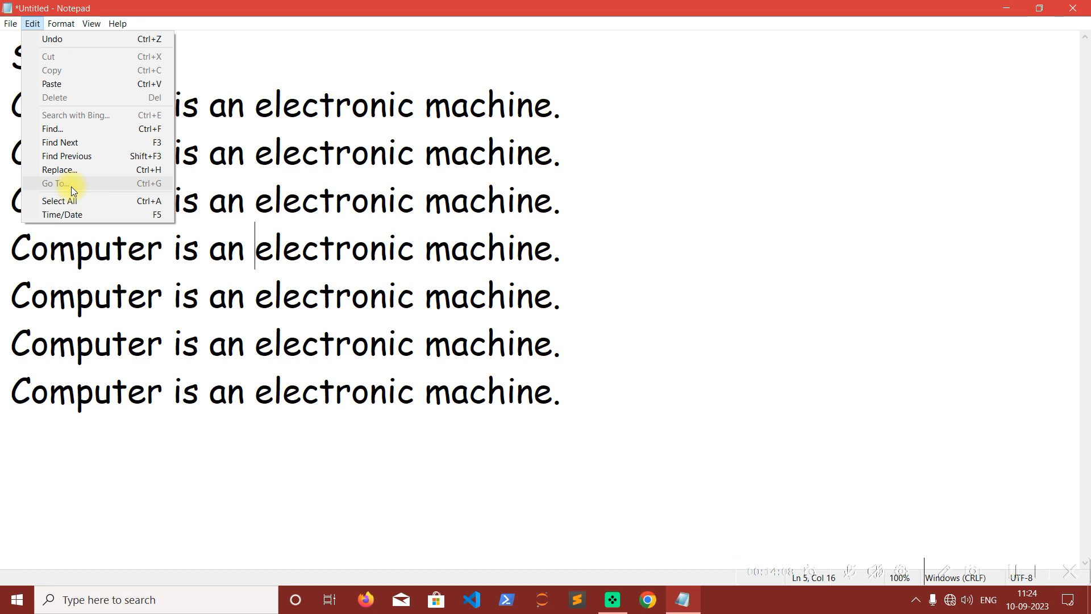
click(618, 402)
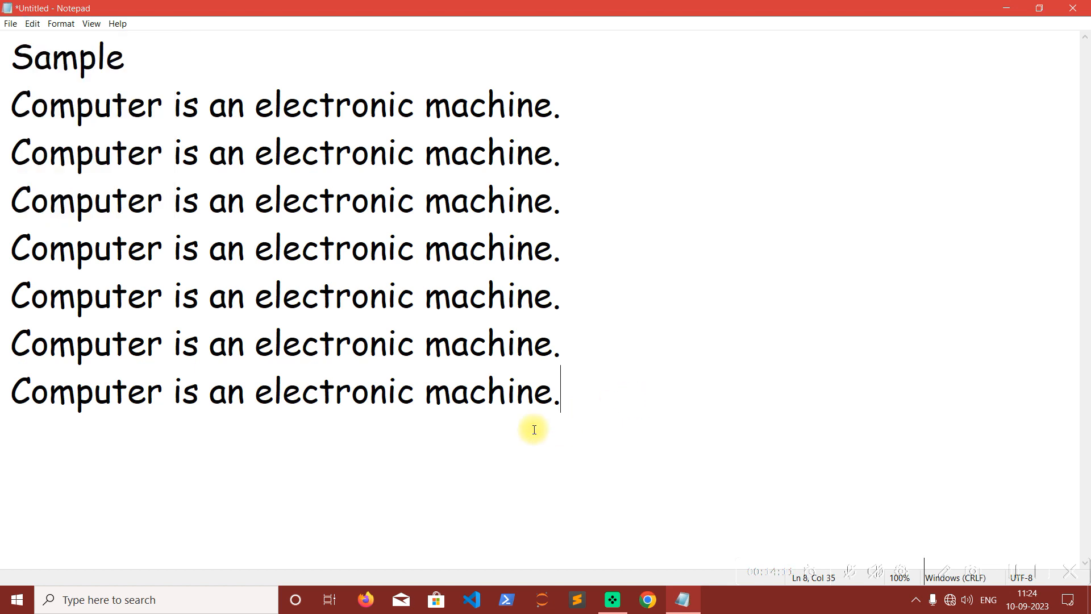
Add a line of filler text below the last sentence, long enough to wrap at the window edge and ending with the word "computer".
click(74, 26)
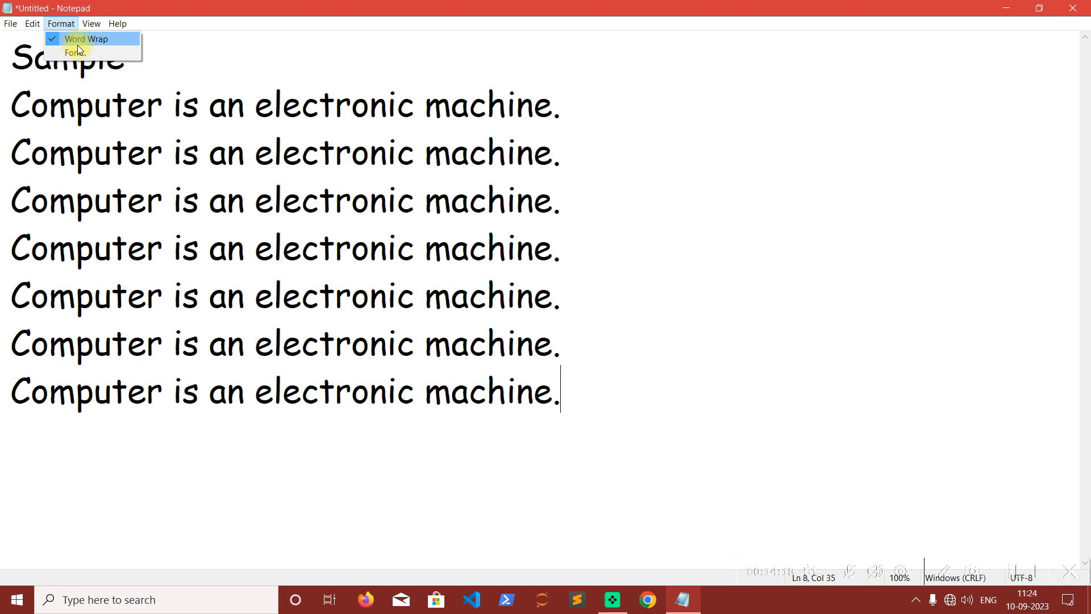
click(623, 406)
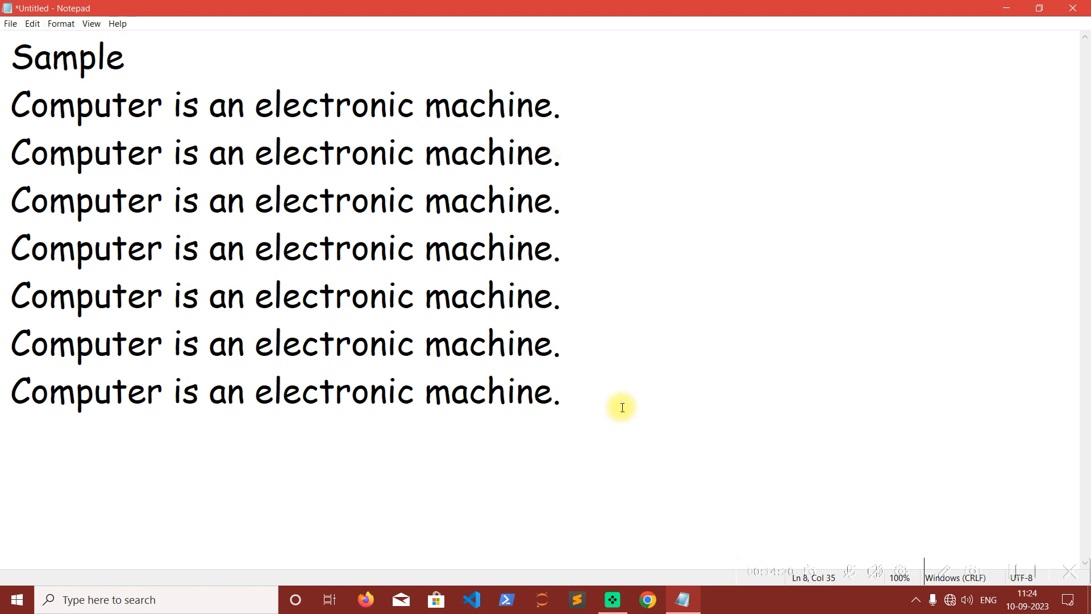
key(Return)
text(kfasjklfdsjf;sdalkjfsad)
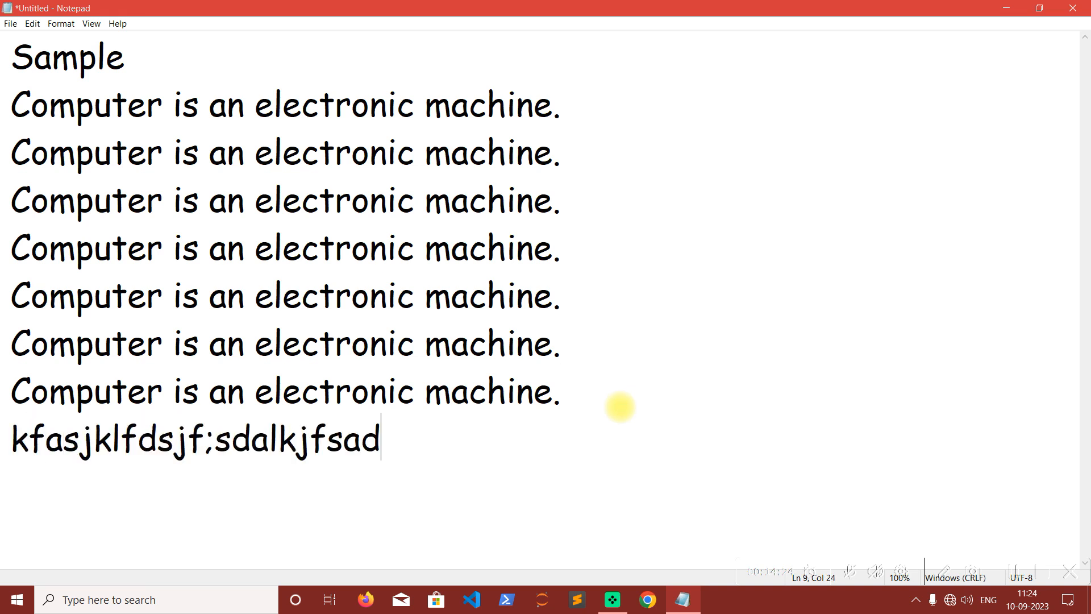
text(jsadj sjsdoifjsdiosdjsjiosjfsdio sdio jjdsf)
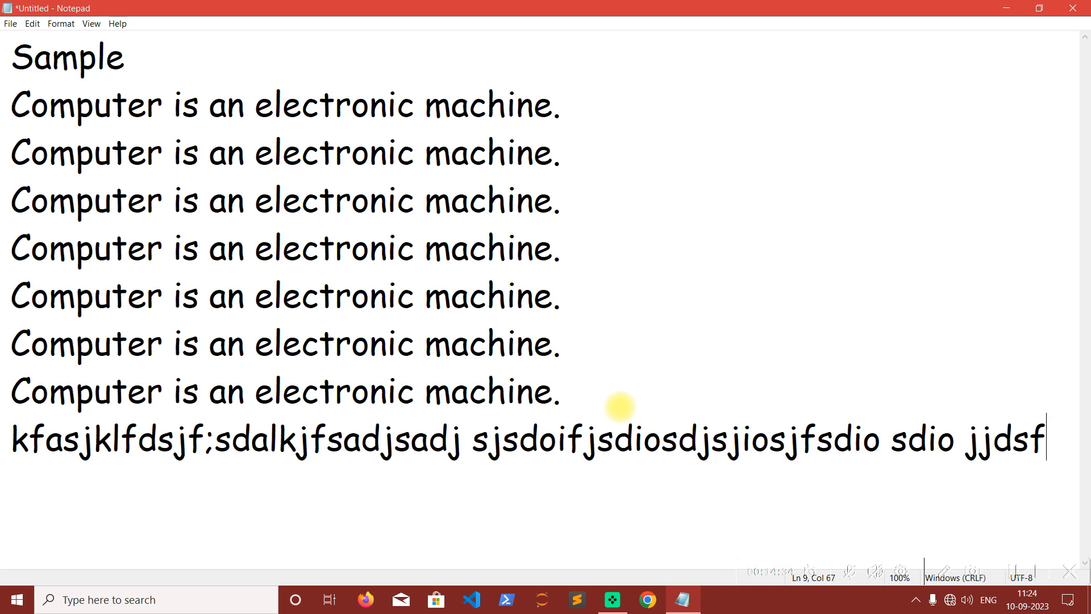
text(c)
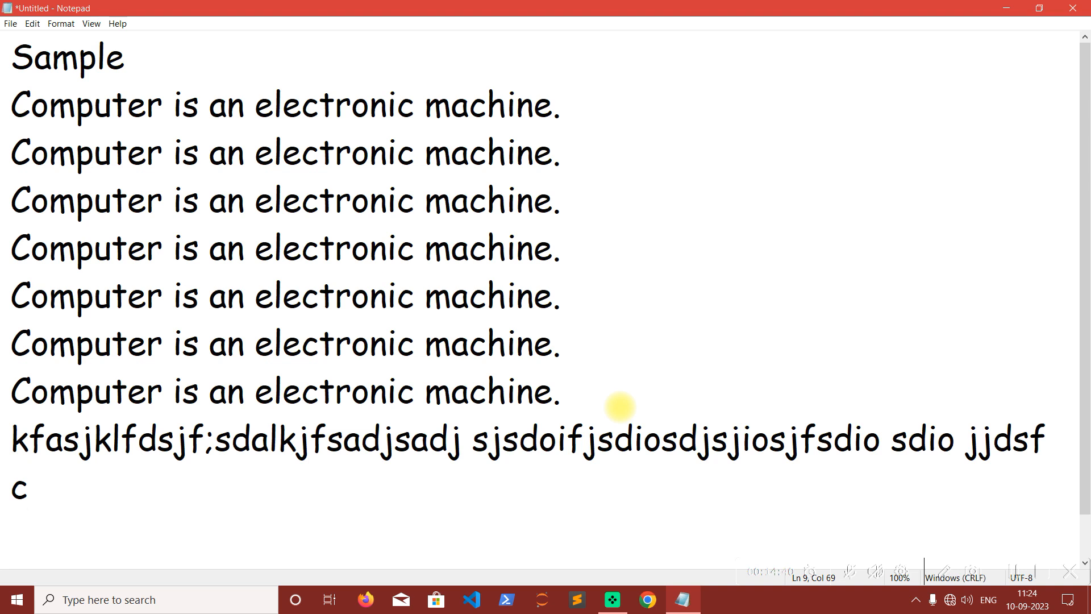
text(omputer)
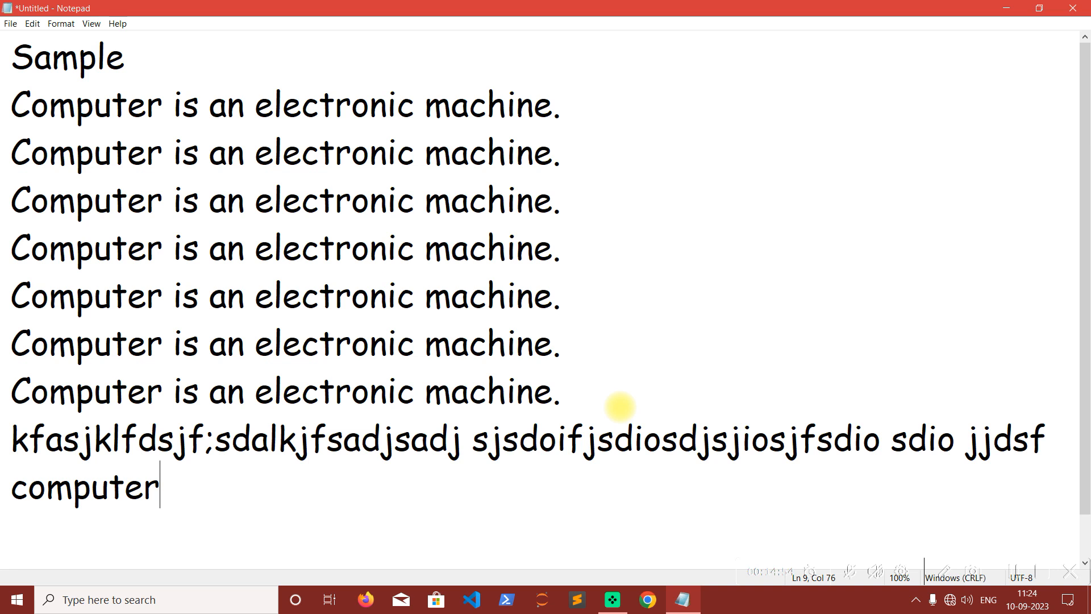
Turn off Word Wrap and extend the last line after "computer" with filler text starting "afjasdfdjsfjsd;".
click(71, 23)
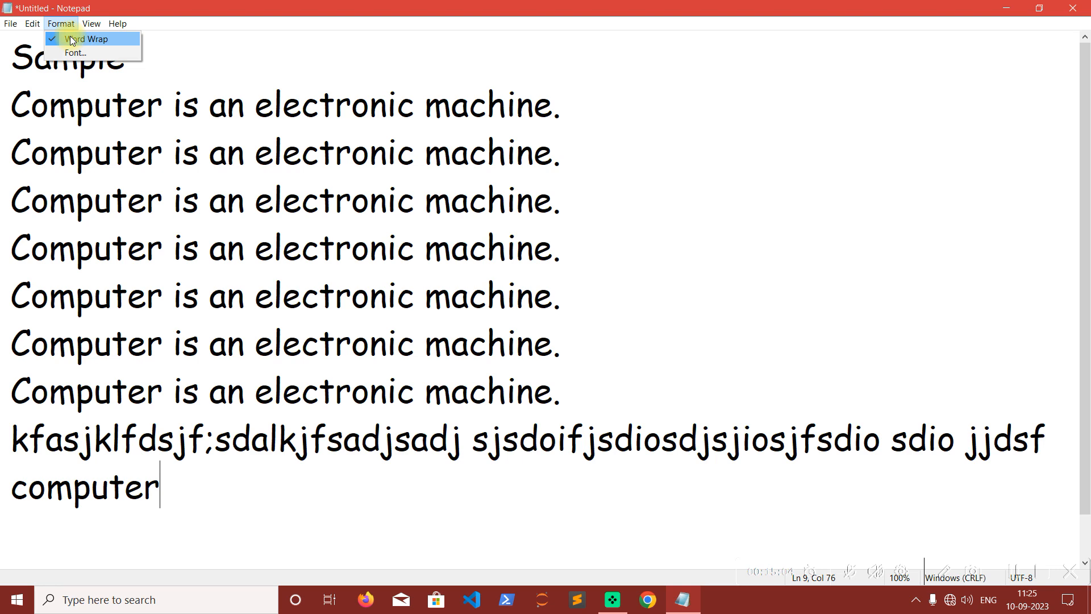
click(72, 39)
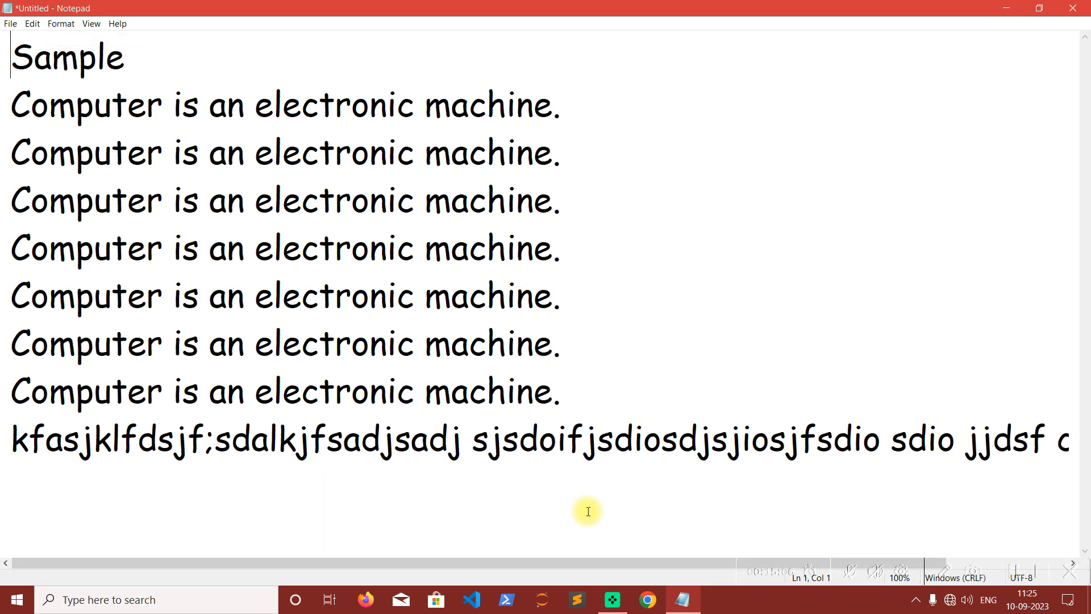
drag(421, 562, 624, 567)
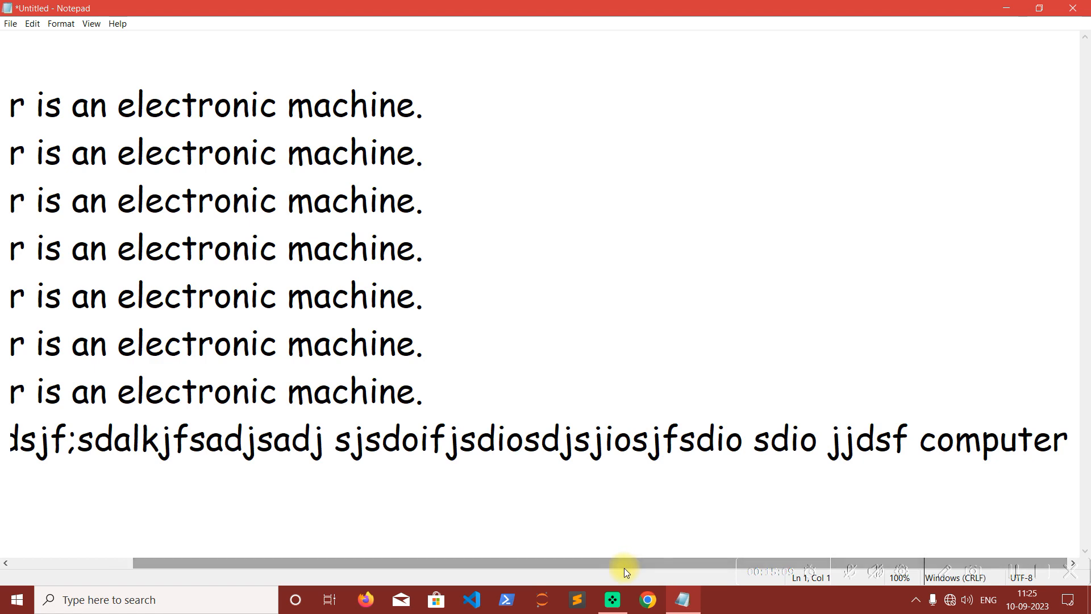
click(1068, 434)
text(afjasdfdjsfjsd;)
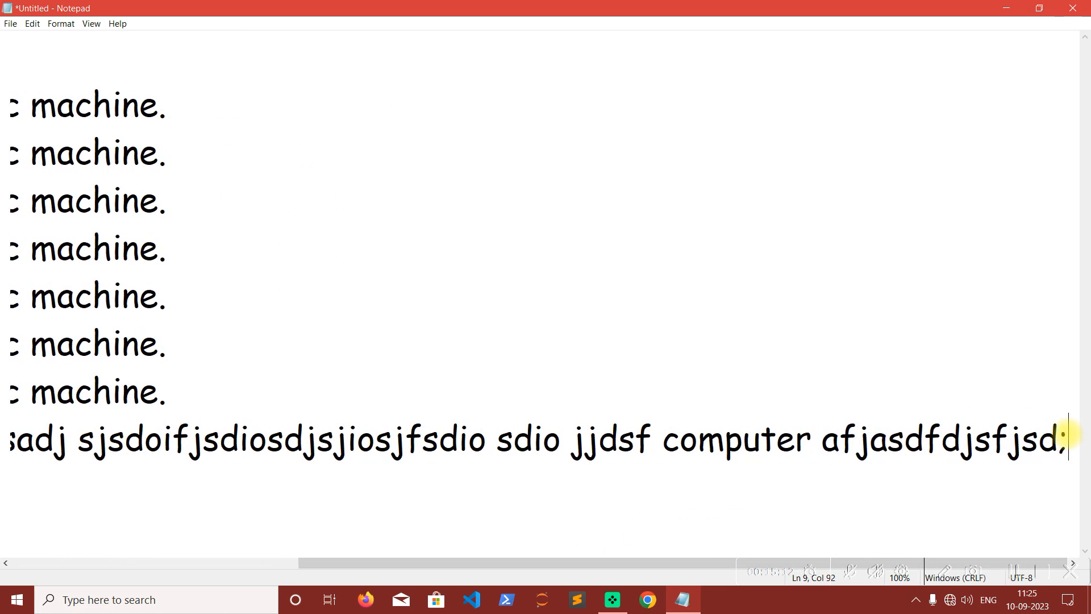
text(lfjsdal;kjf;lksdjf;saldfjsad sjhsdjfsidjsdfsd;lafj)
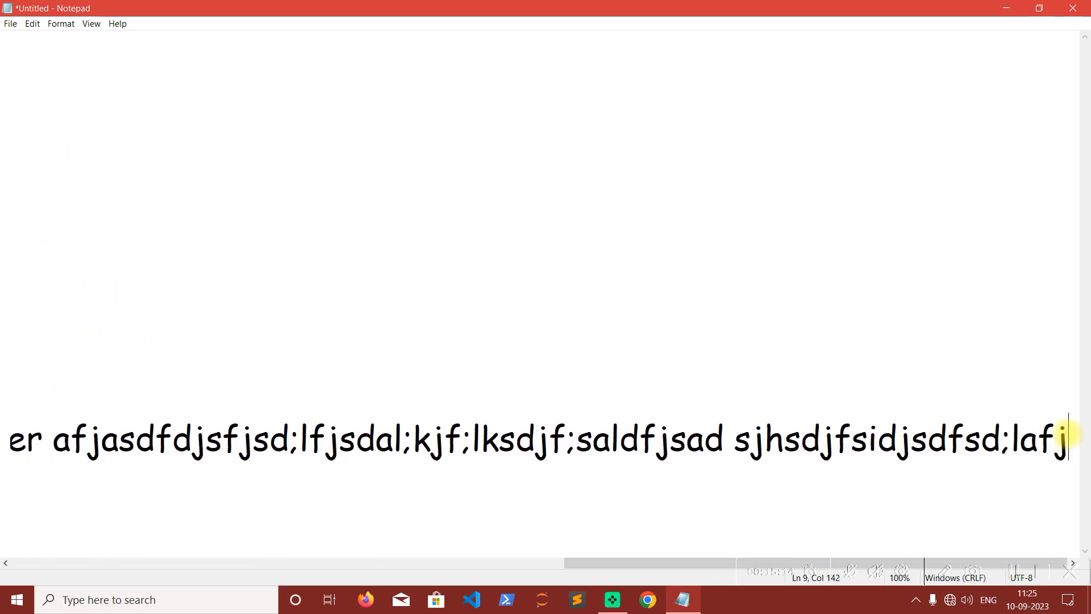
text(sd;lkfsdajkfljsda;lfkadjs;f skdfjds;lkfjsdfsdfjsdflksdaj;fskl)
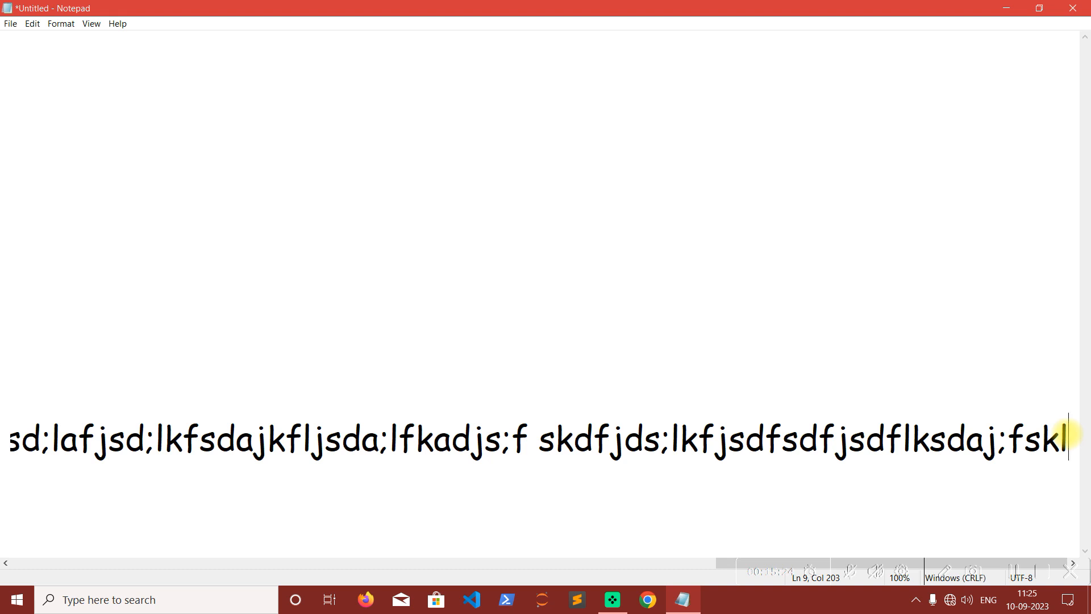
Extend the long ninth line with more unbroken filler text, ending with "fkljsdfljsd fjs".
text(sadklfjdsklf sdjakflasdj;fkljsdfljsd fjs)
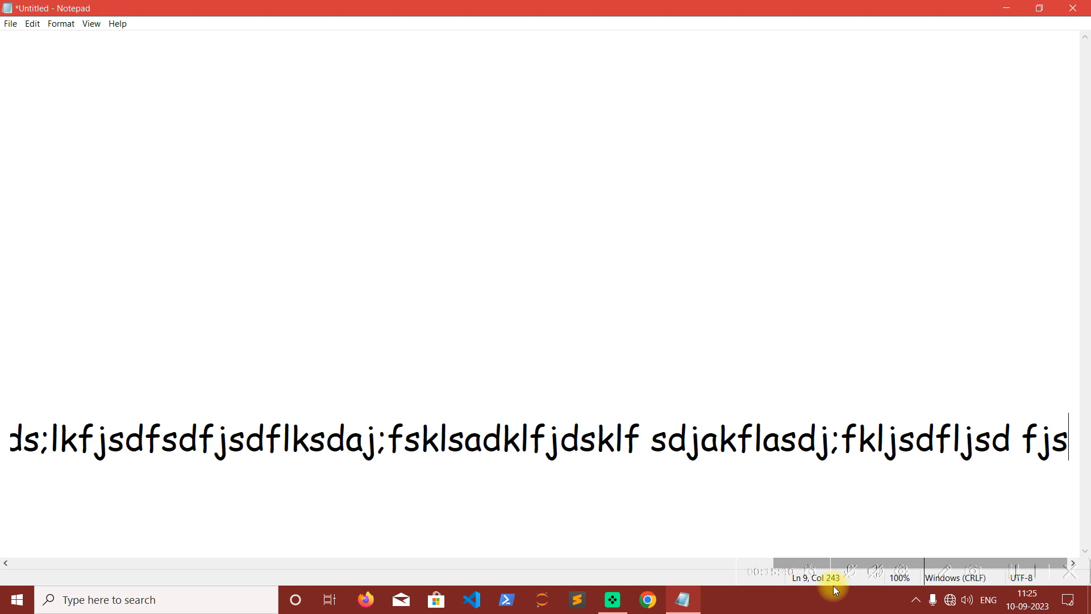
Add a tenth line of filler text reading "asdjf asdfihsadfihsdfisdhfisdhfsdhf sfhsdfhispifhasdpfihsadi".
key(Return)
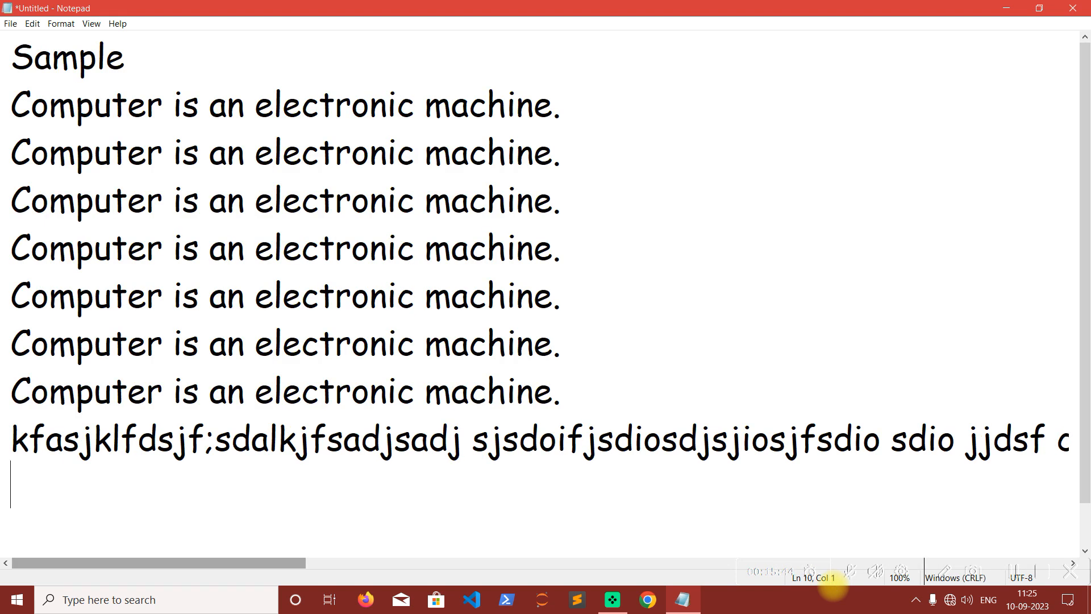
text(asdjf asdfihsadfihsdfisdh)
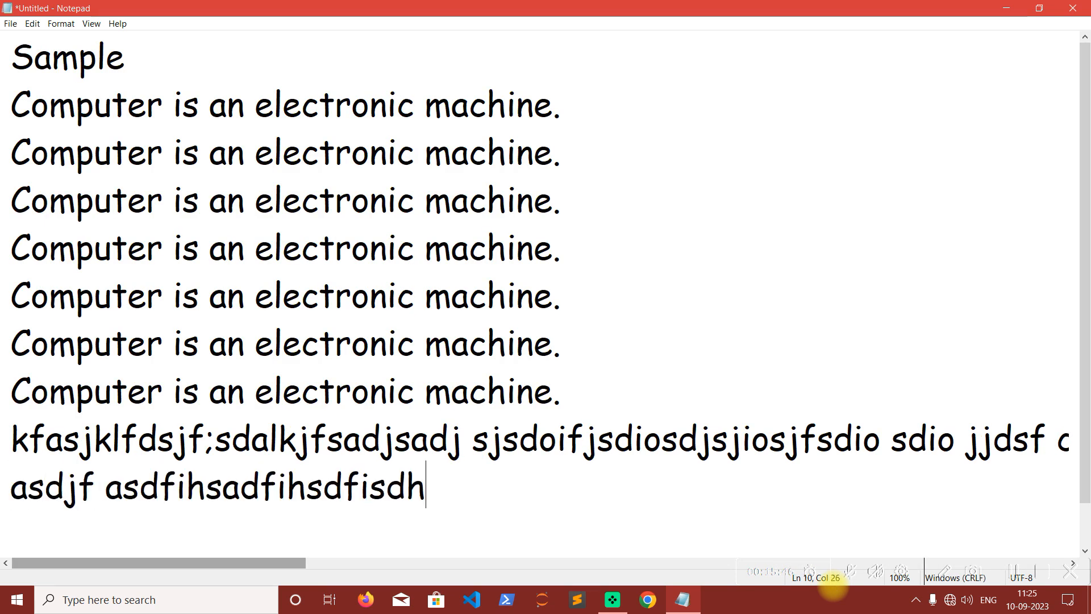
text(fisdhfsdhf sfhsdfhispifhasdpfihsadi)
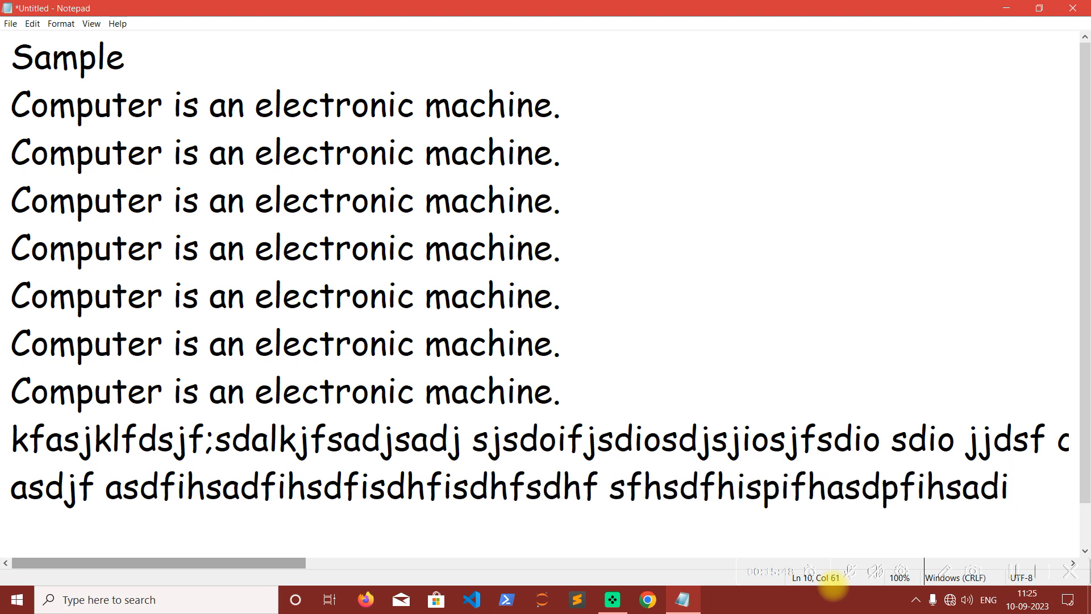
Turn on Word Wrap for the document and check the option's state against the wrapped filler lines.
click(73, 26)
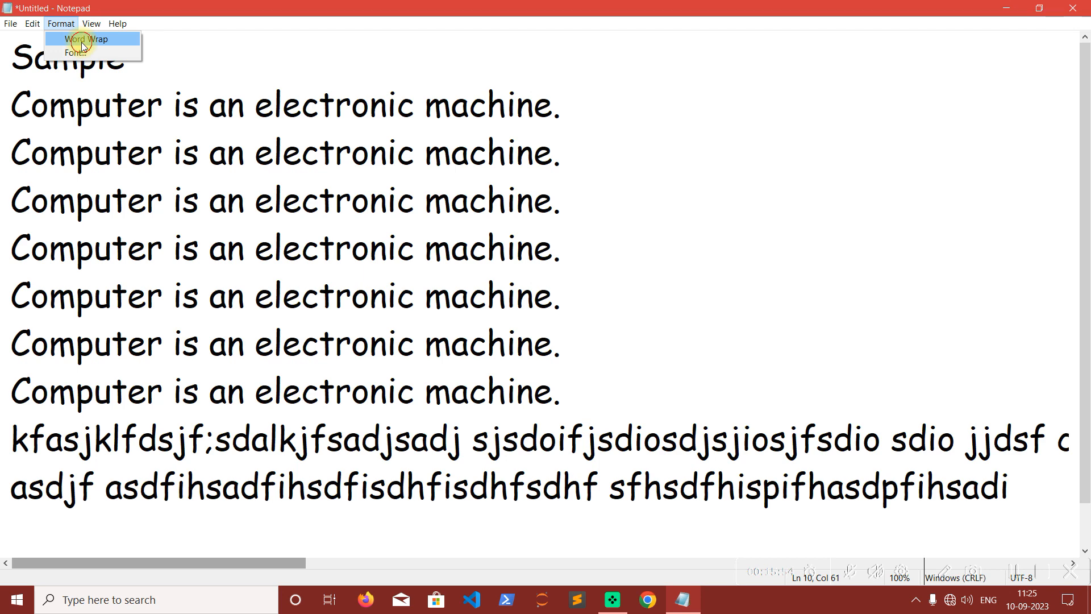
click(84, 40)
scroll(339, 315, down, 2)
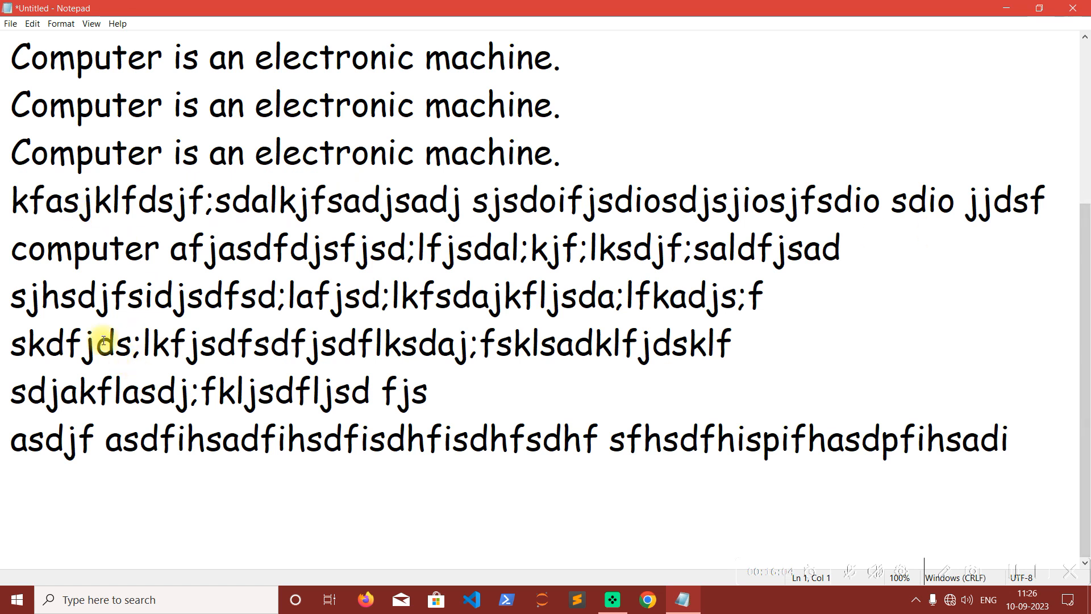
click(61, 23)
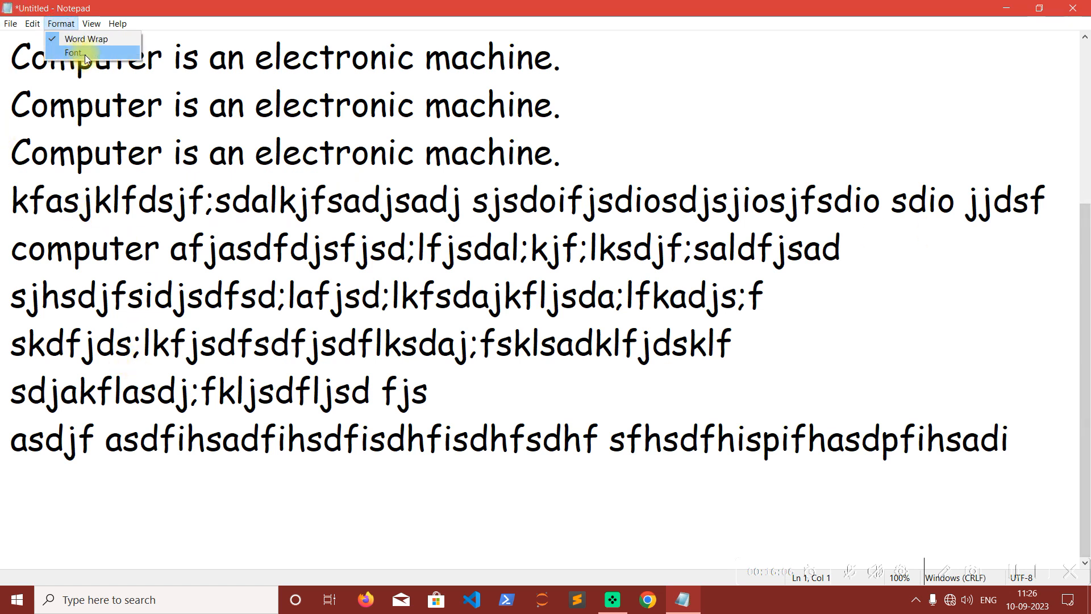
click(393, 156)
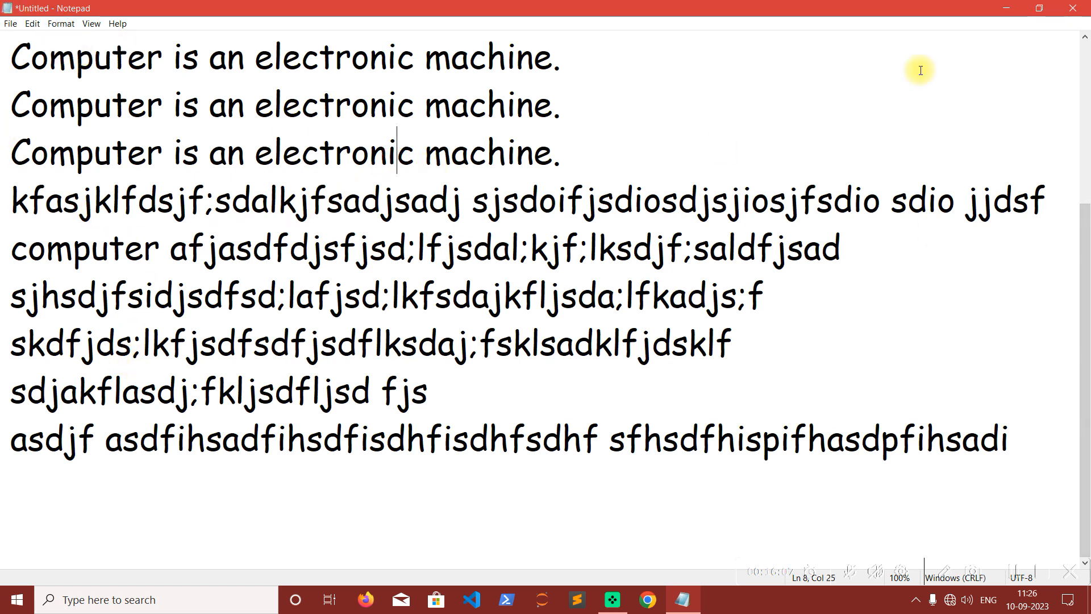
Restore the maximized window, narrow it to about half its width and enlarge it again to examine how the wrapped text reflows.
click(1039, 8)
drag(720, 106, 675, 46)
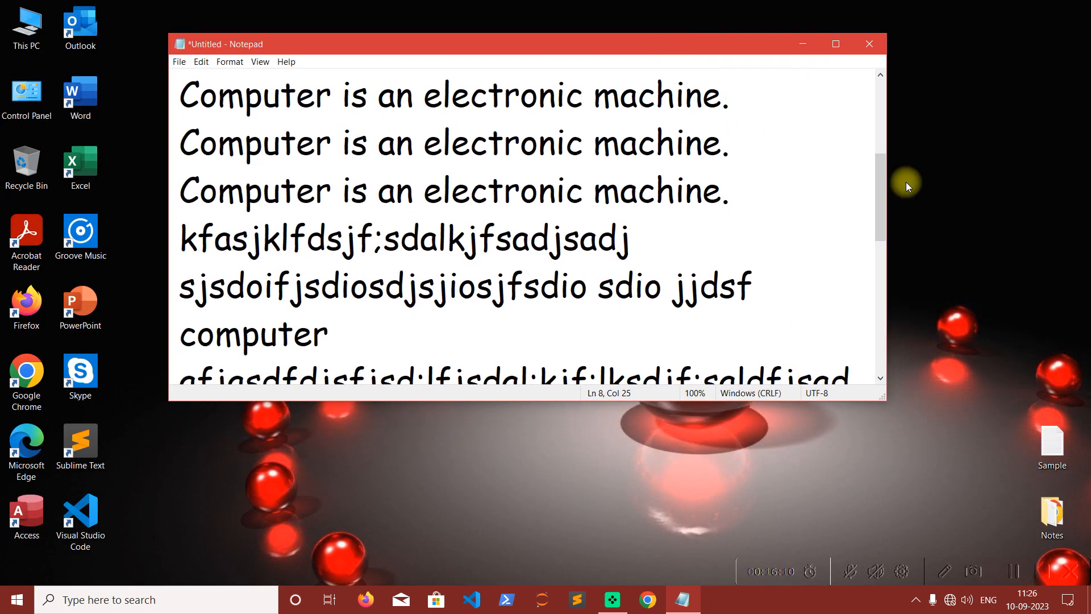
drag(888, 198, 511, 201)
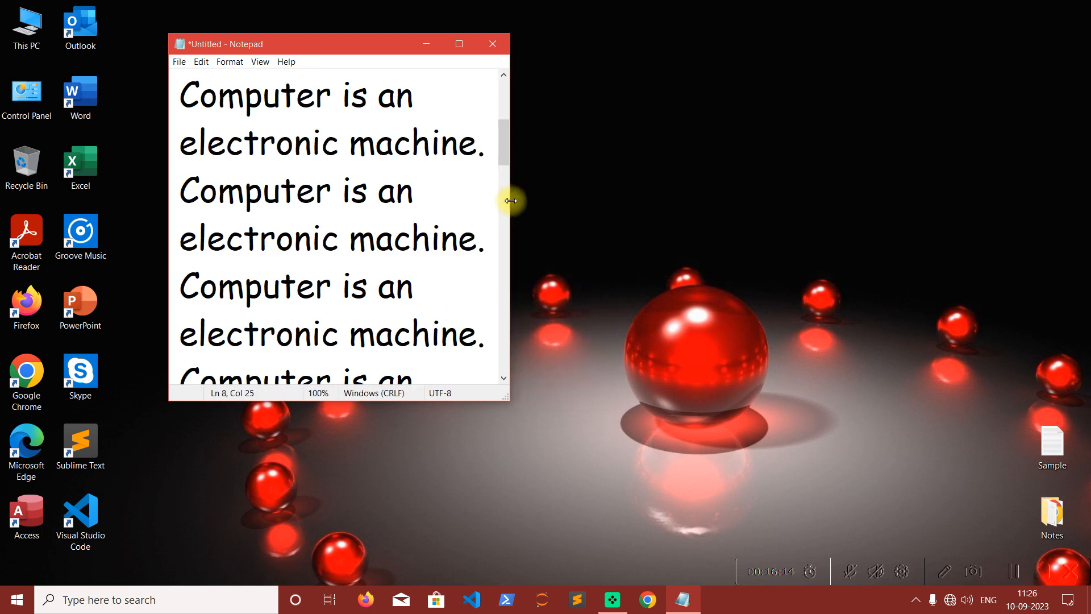
drag(511, 201, 951, 243)
drag(818, 400, 853, 526)
drag(953, 440, 1087, 455)
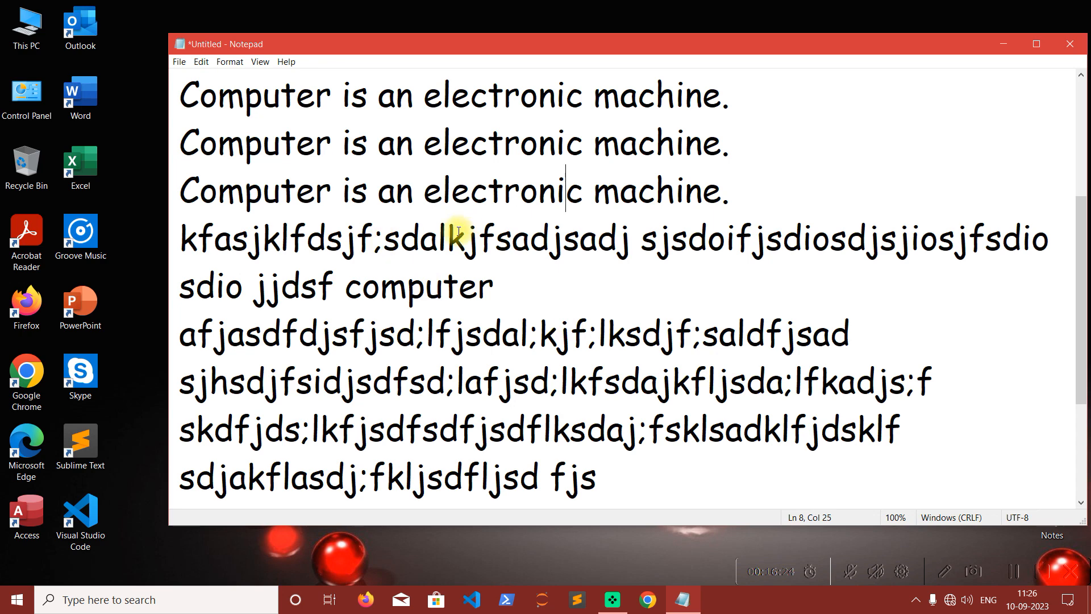
Turn off Word Wrap, narrow the window to compare how unwrapped lines behave, and maximize the window again.
click(233, 62)
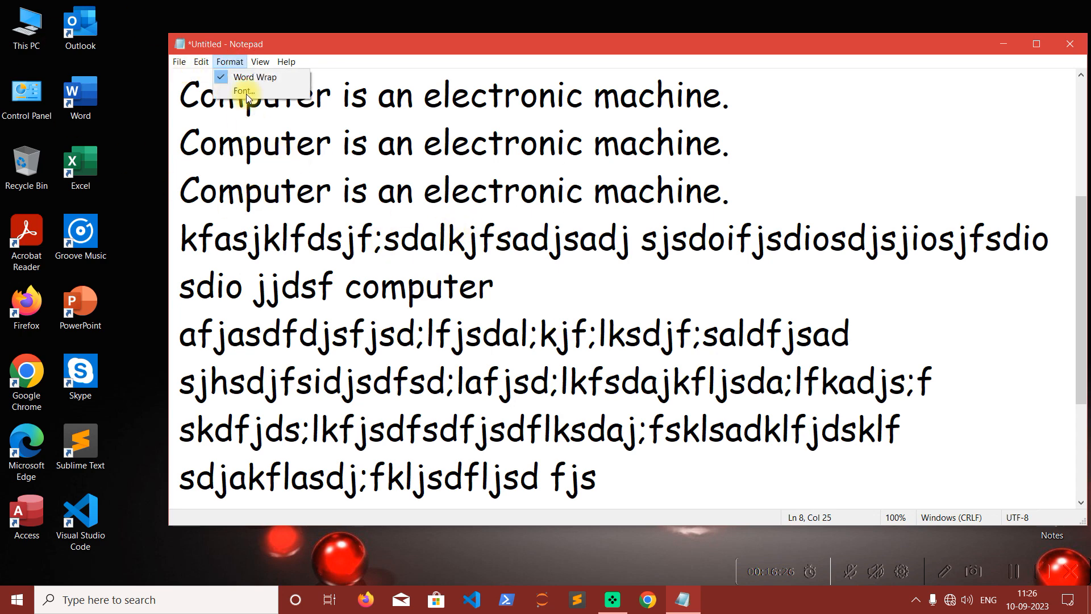
click(254, 76)
drag(682, 51, 565, 43)
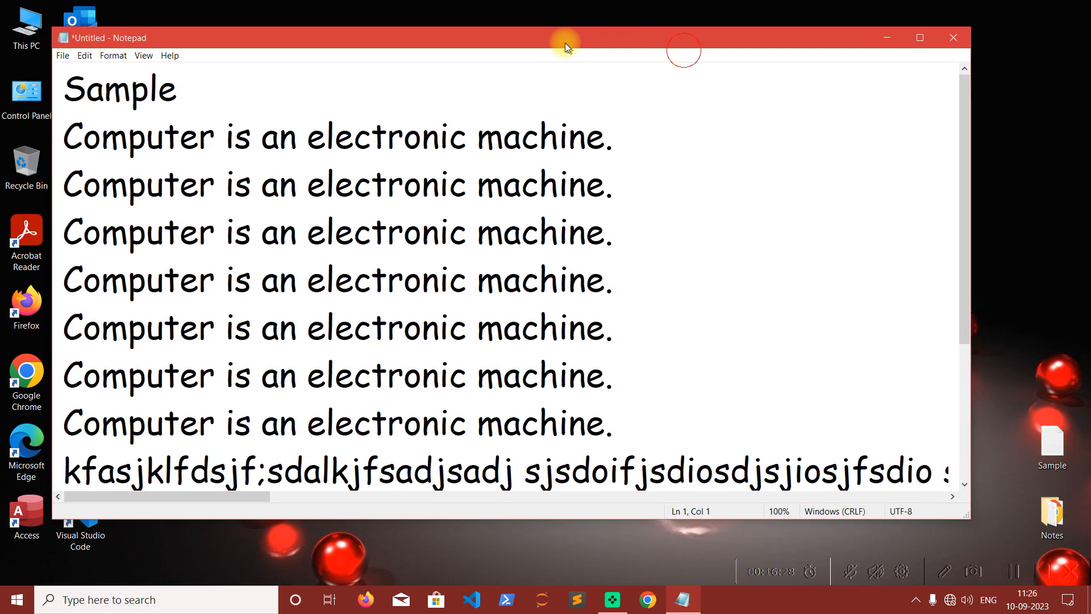
drag(970, 173, 733, 210)
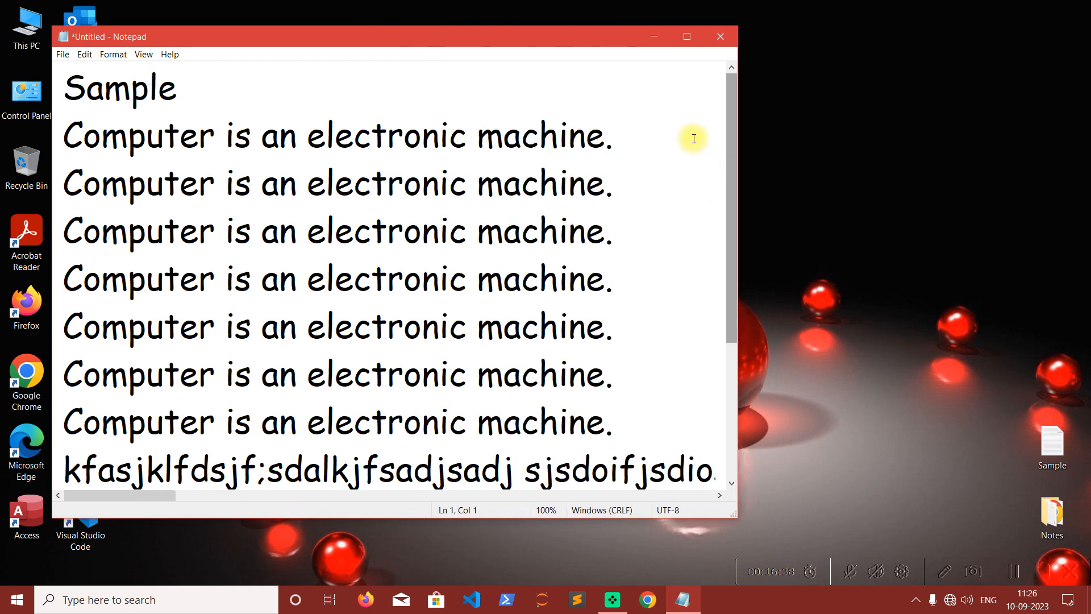
click(685, 36)
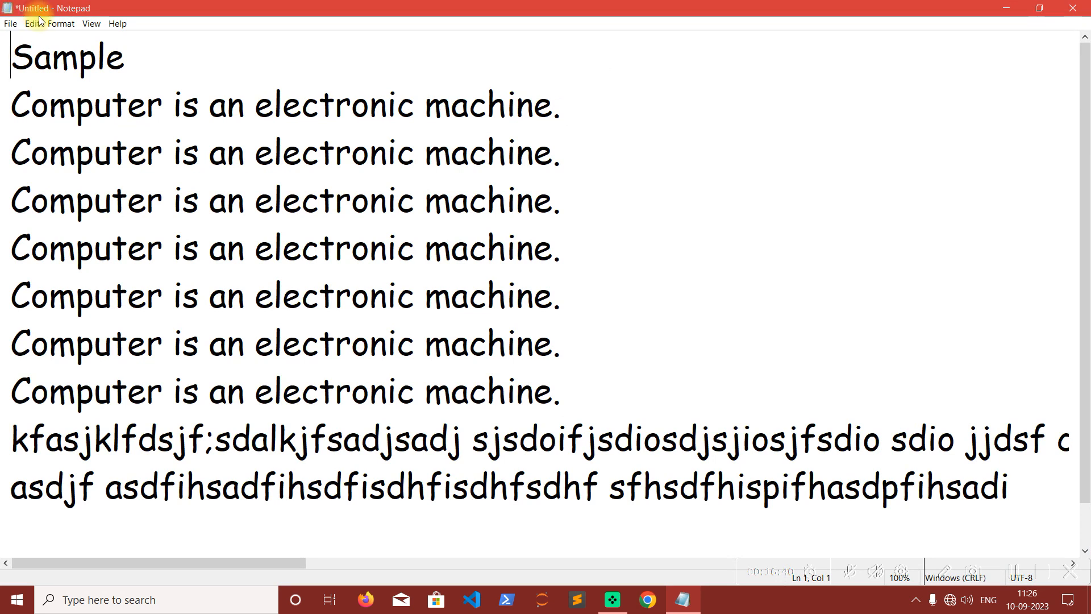
Examine the Word Wrap setting, the availability of Go To, and the long unwrapped filler line along its length.
click(59, 25)
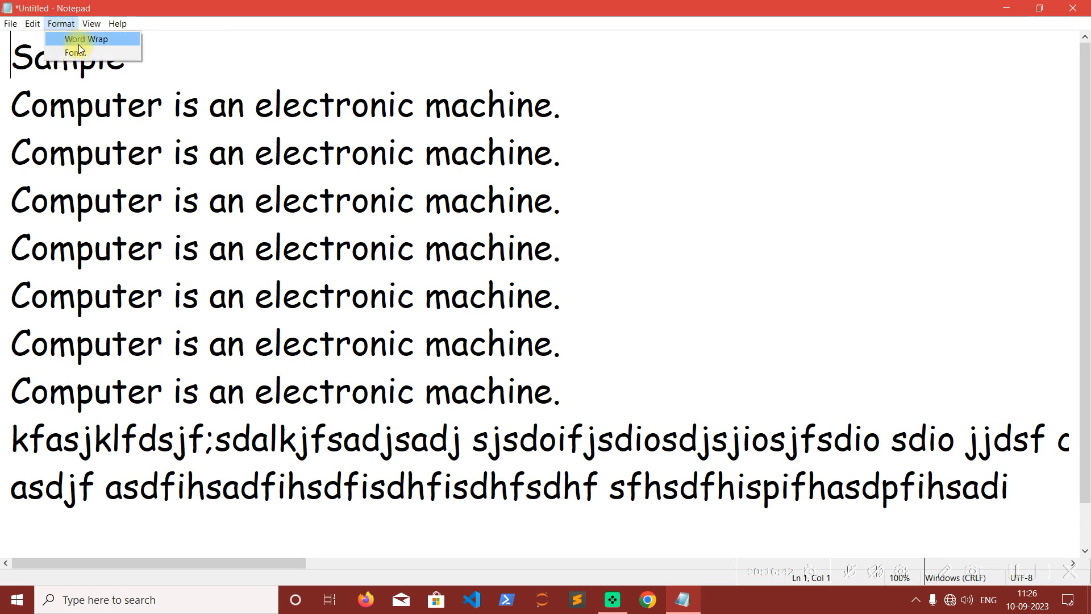
click(210, 199)
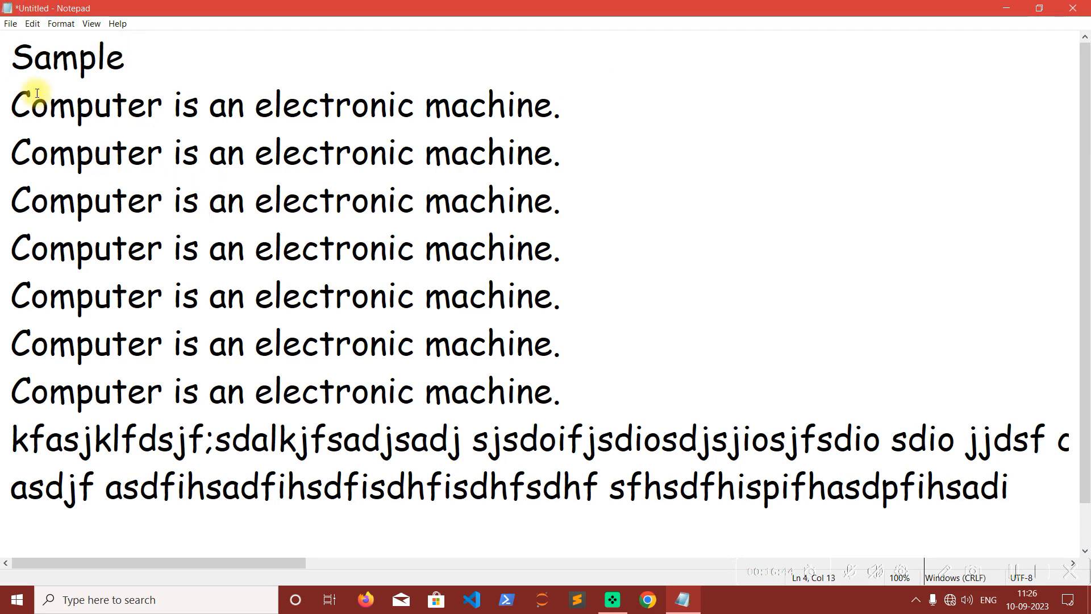
click(39, 28)
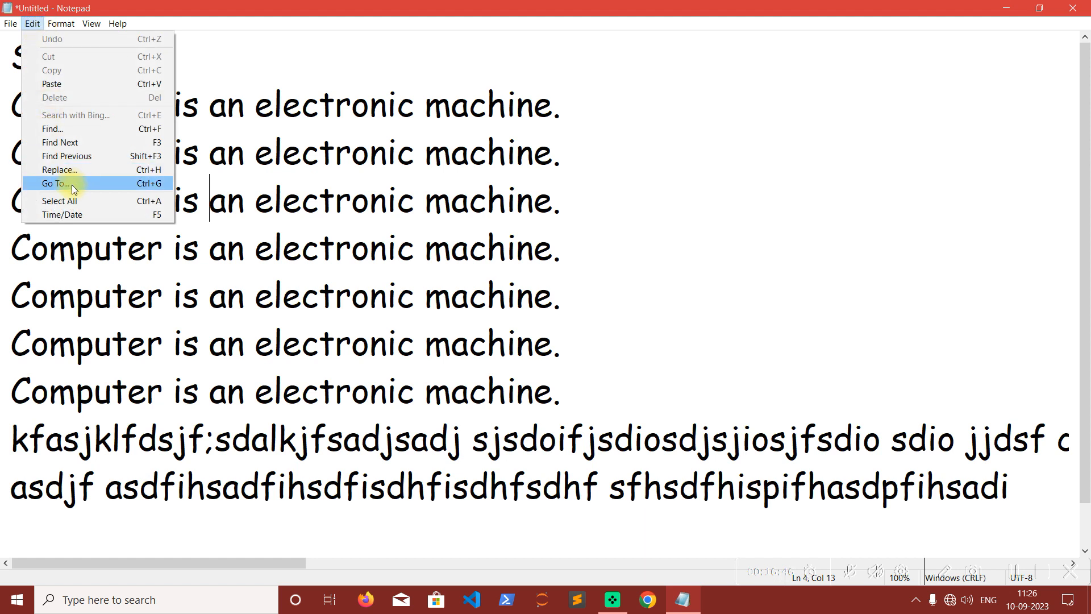
click(282, 200)
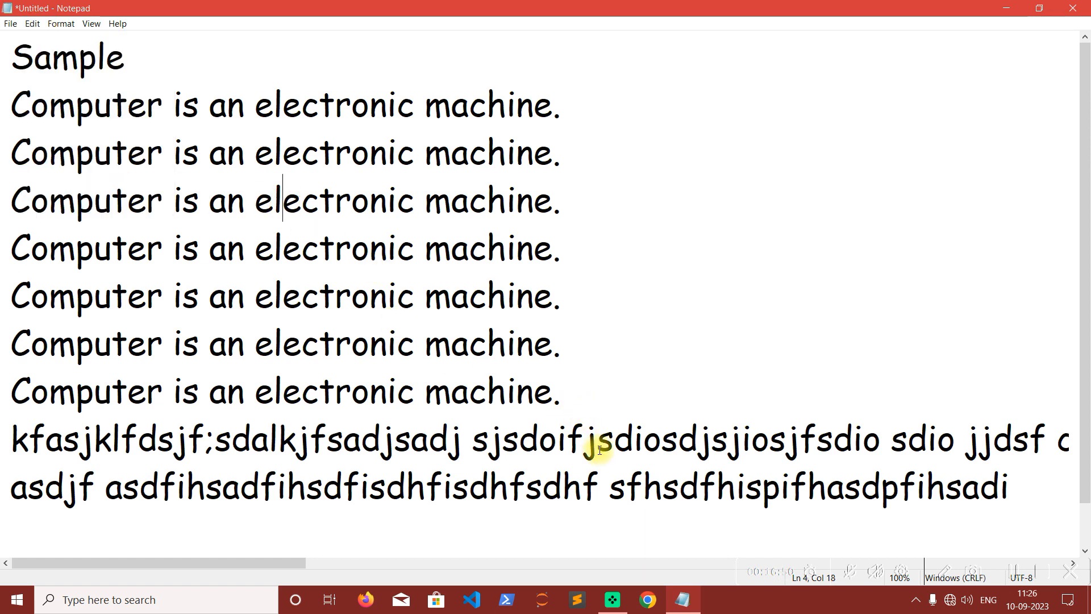
drag(251, 563, 858, 585)
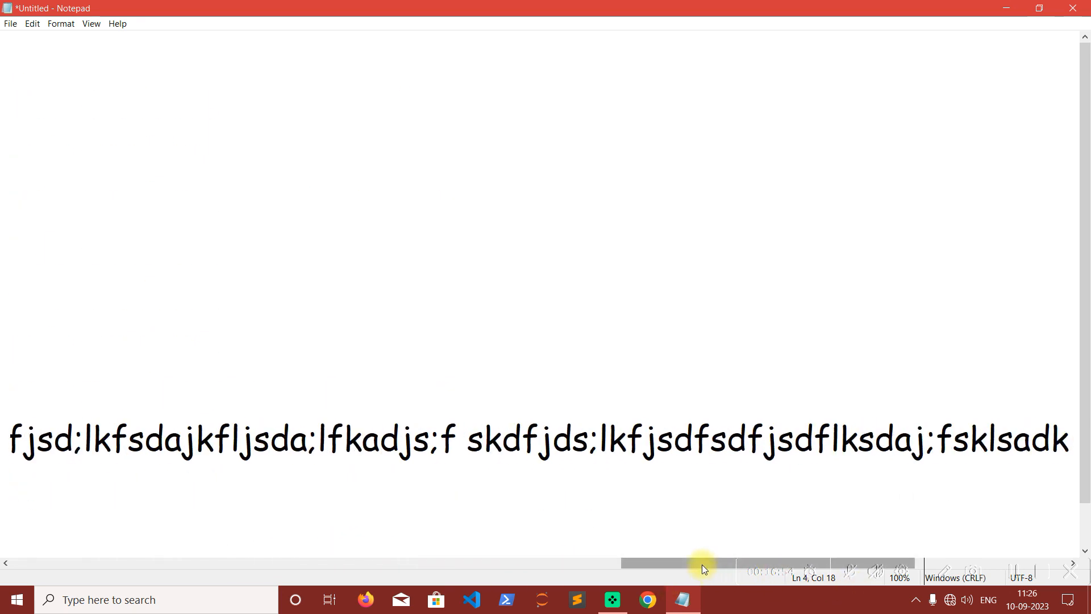
drag(702, 564, 26, 548)
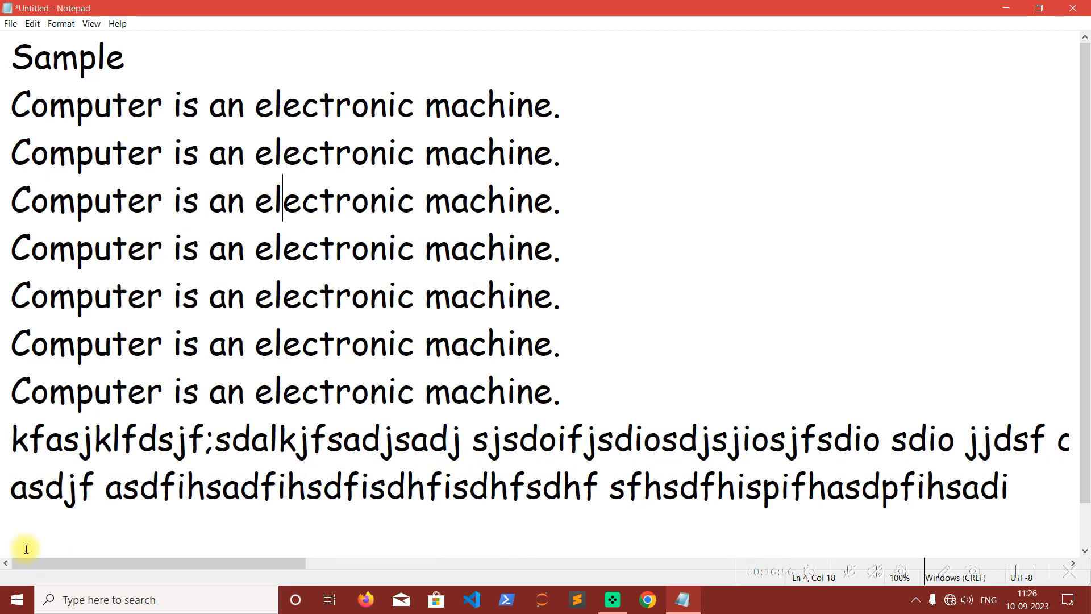
Move the insertion point to line 1 with Go To.
click(32, 23)
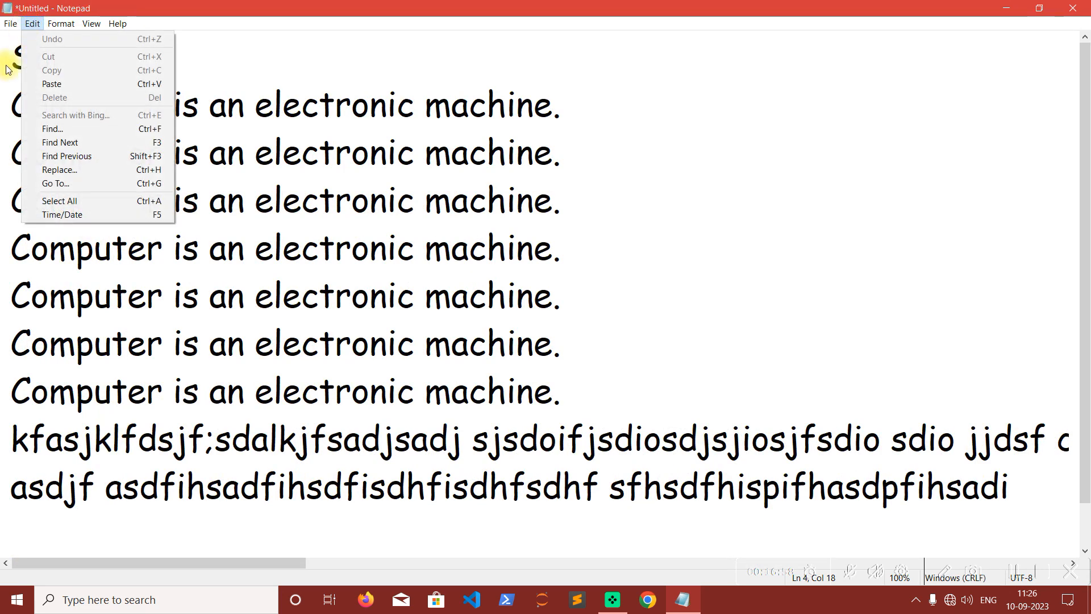
click(104, 188)
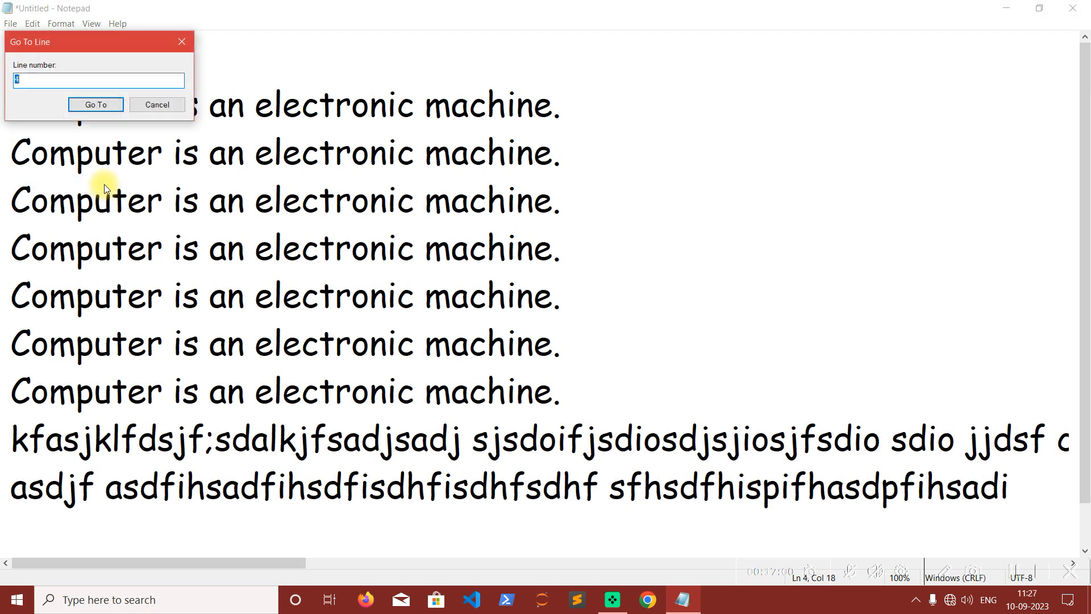
drag(109, 49, 610, 200)
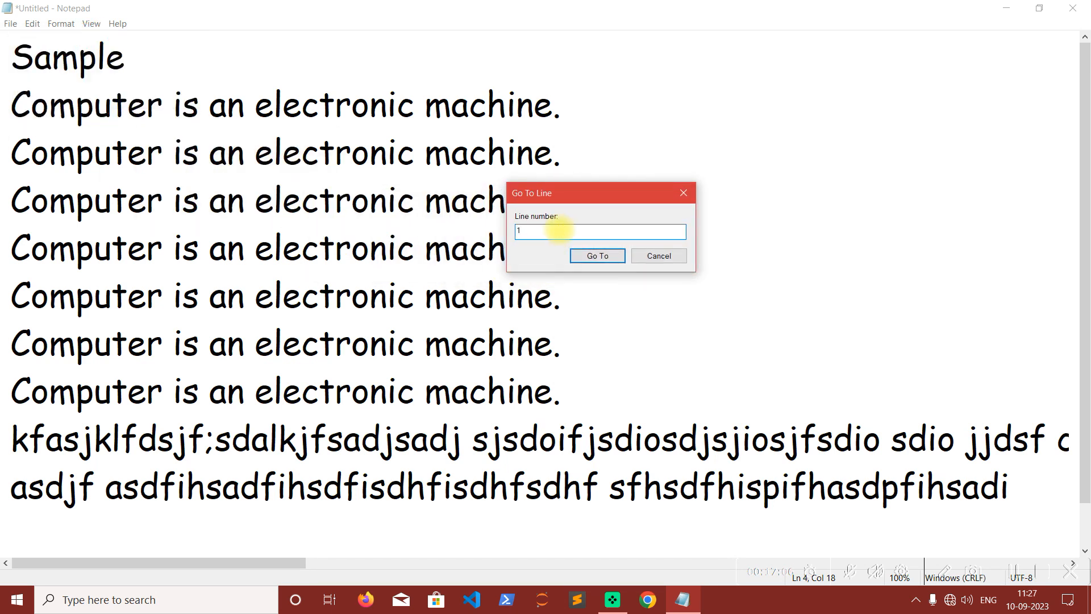
click(591, 262)
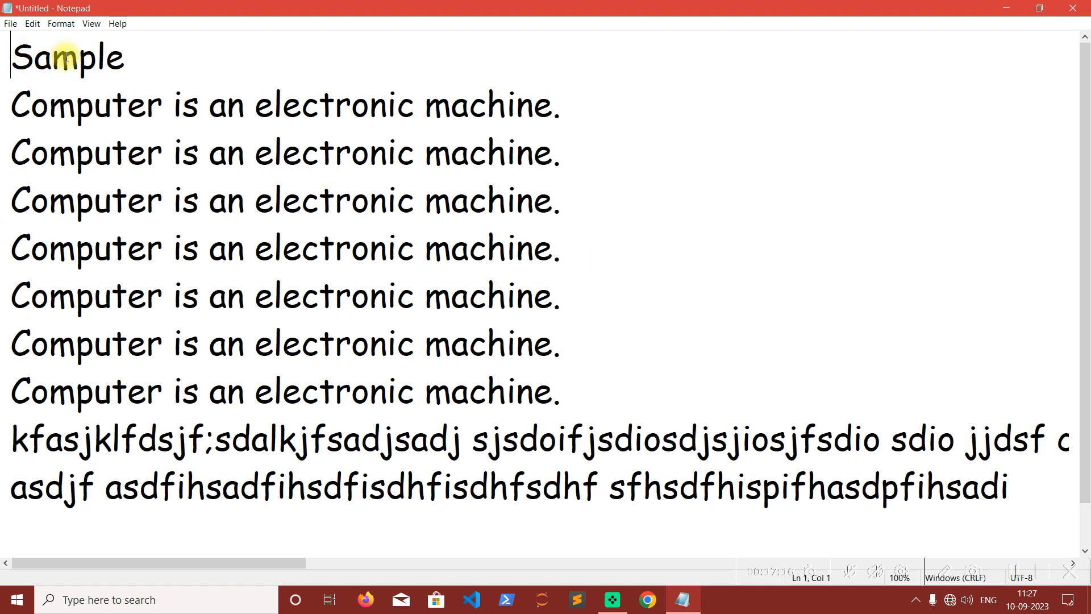
Move the insertion point to line 10 with Go To.
key(ctrl+g)
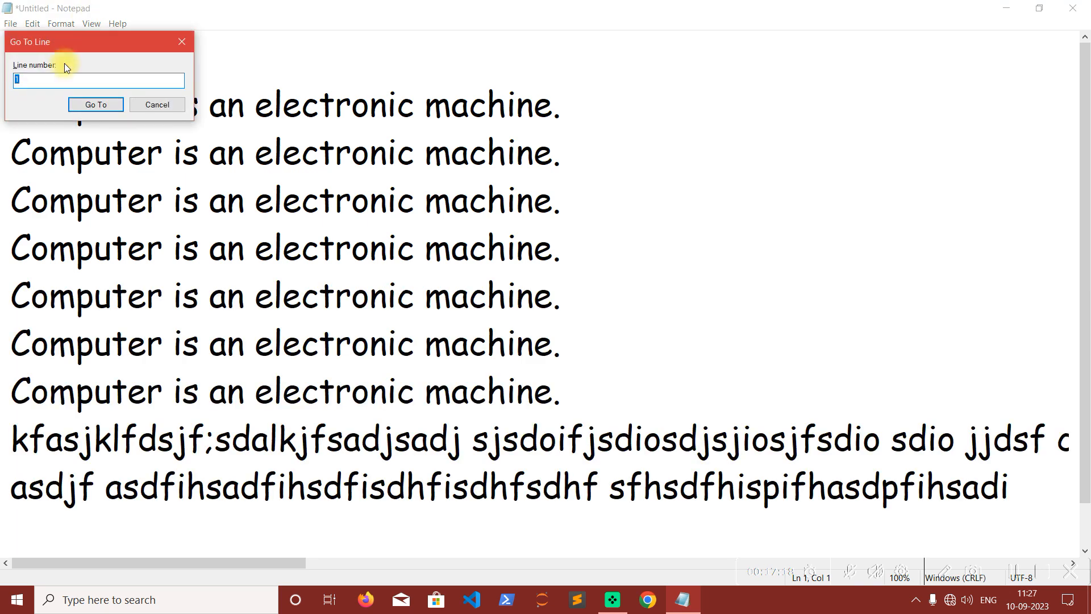
drag(82, 46, 578, 152)
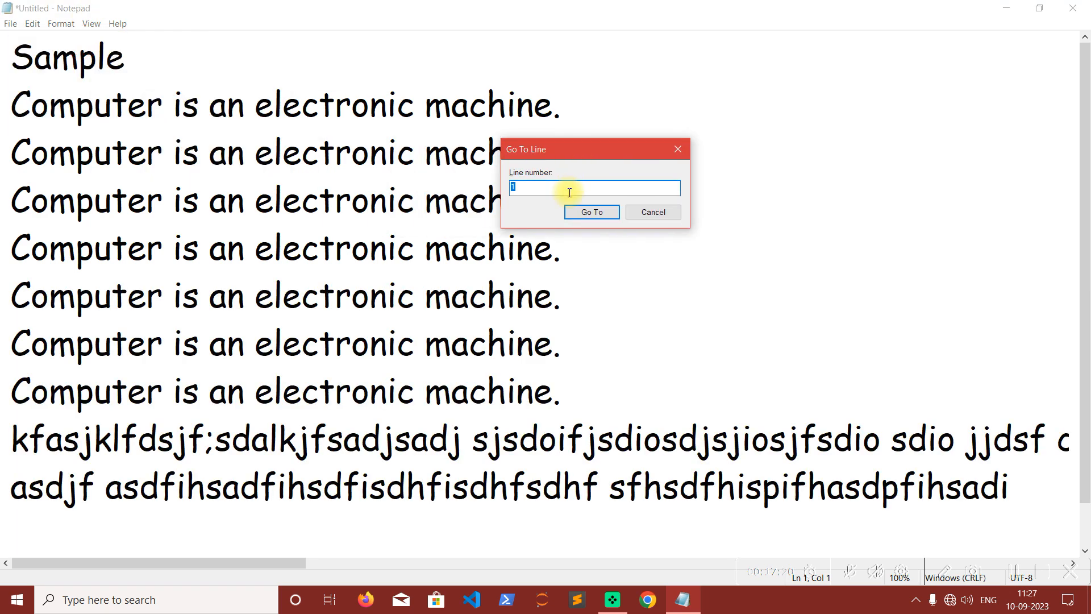
click(591, 212)
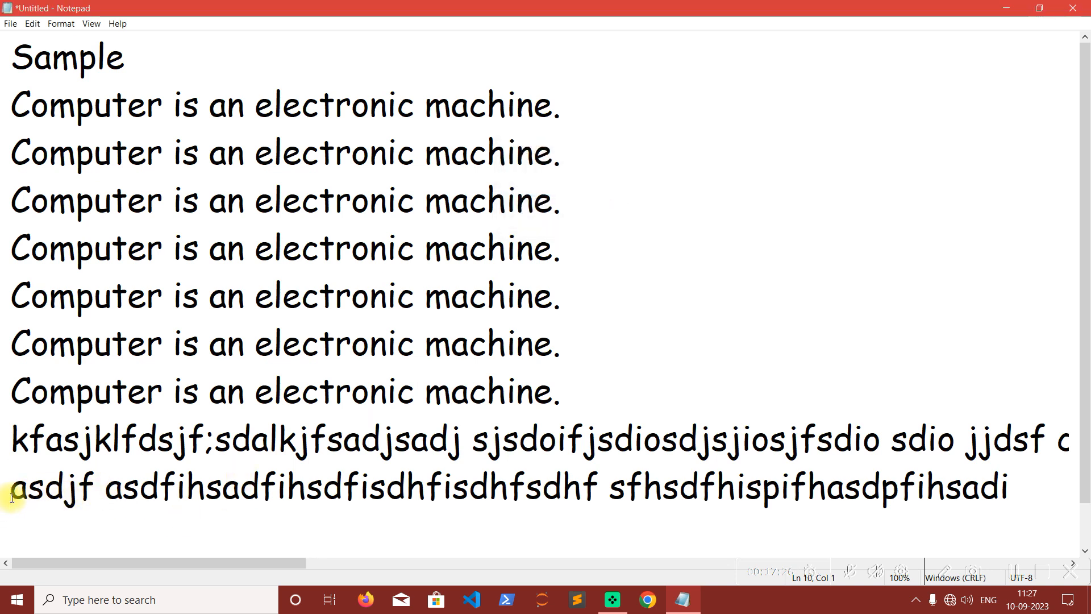
Try to move the insertion point to line 20 with Go To.
click(34, 25)
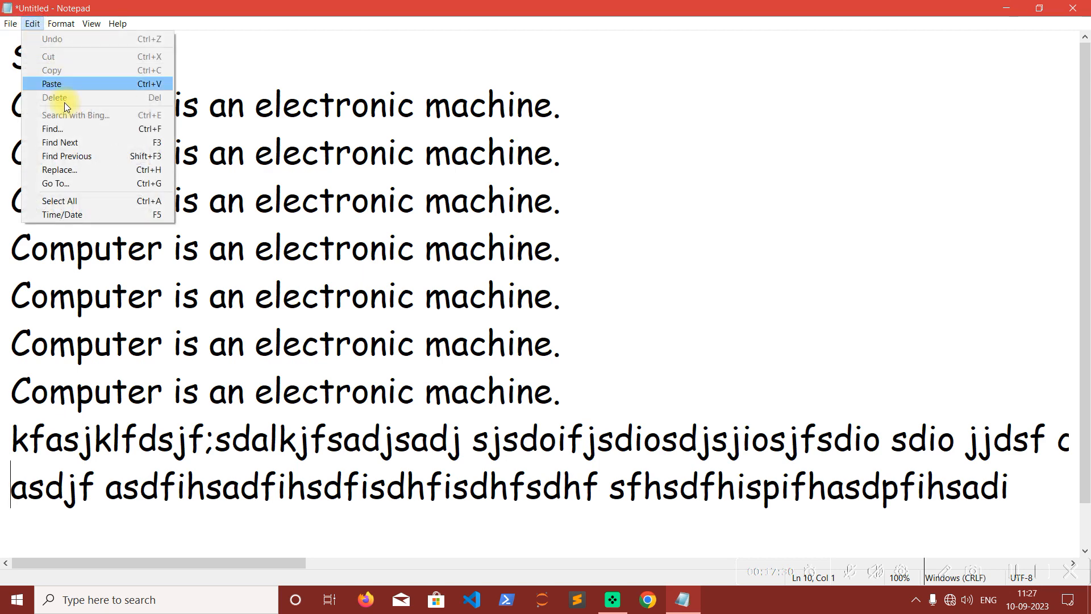
click(82, 185)
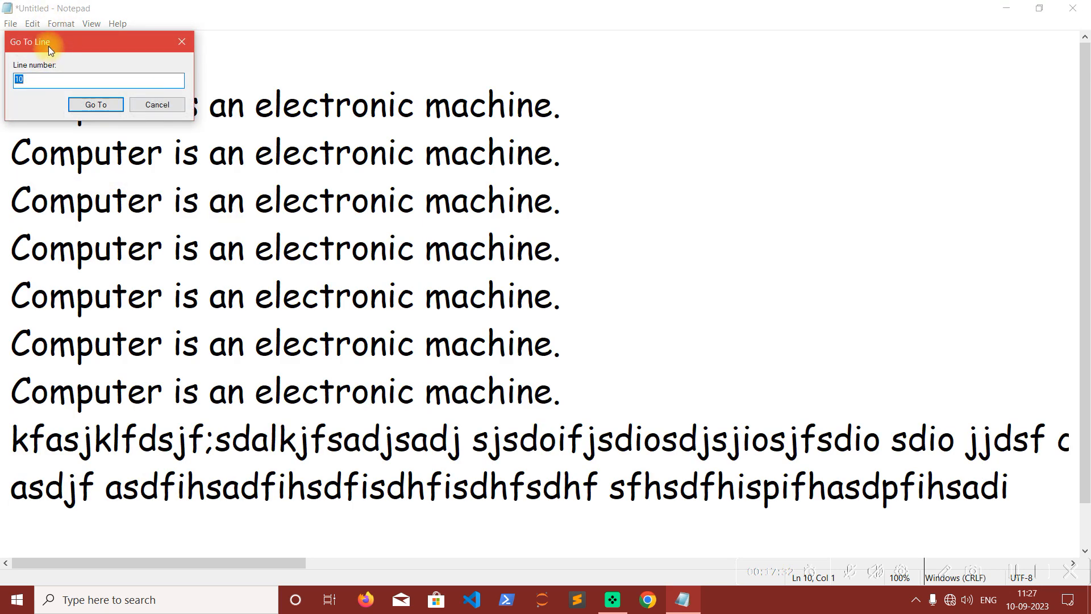
drag(50, 39, 589, 185)
text(20)
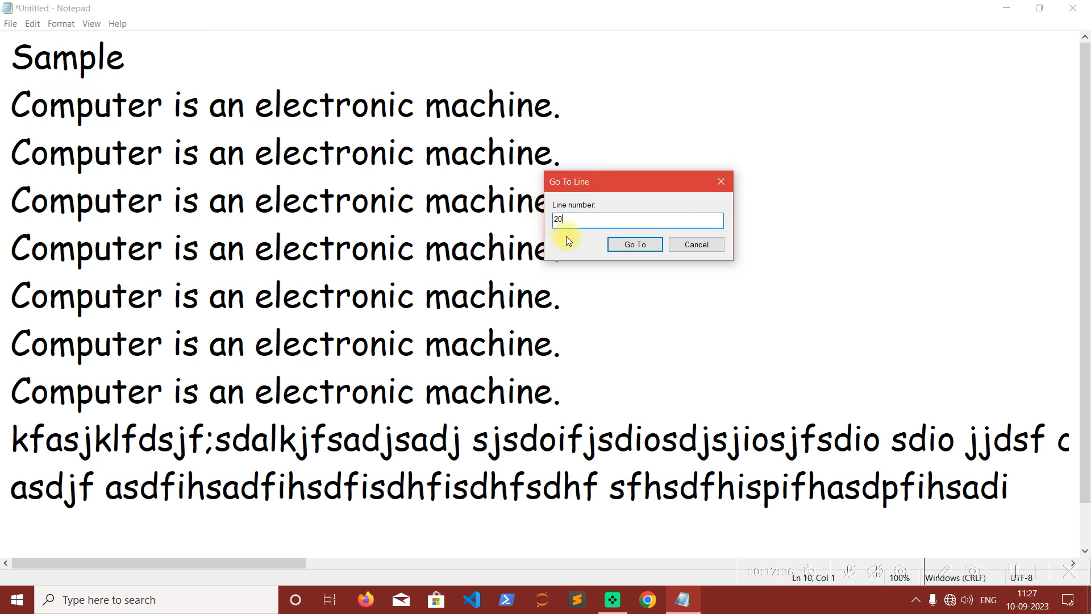
click(653, 245)
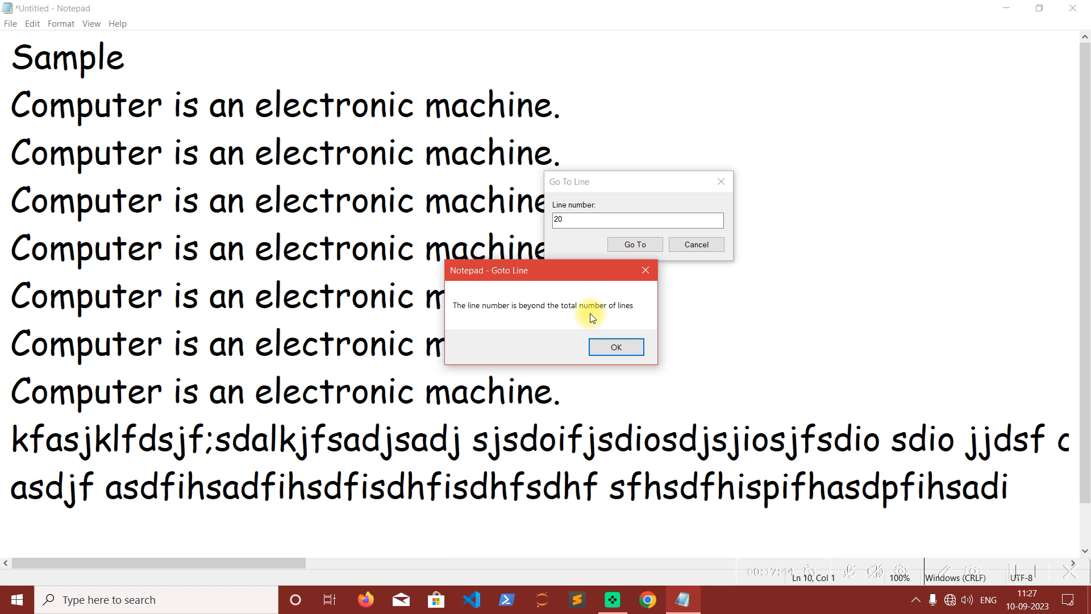
click(625, 348)
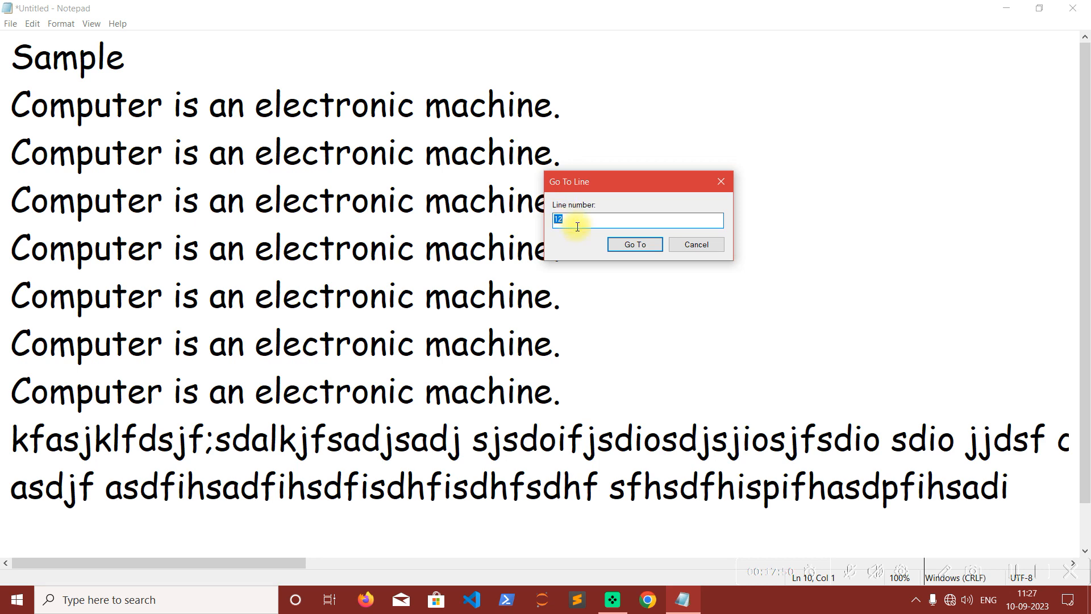
Move the insertion point to line 12 with Go To.
click(634, 248)
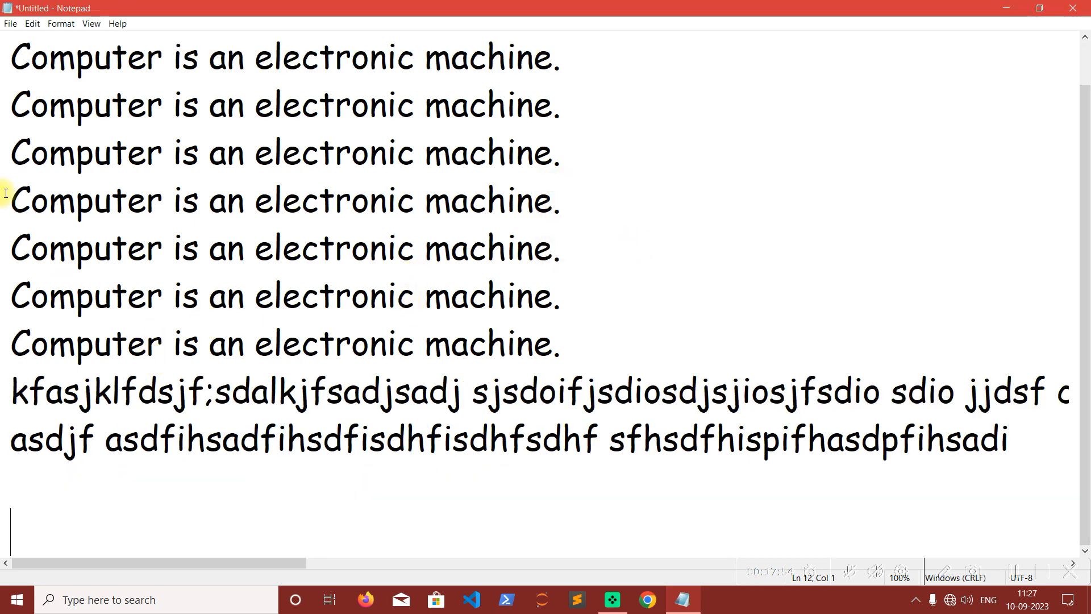
Turn on Word Wrap and check the availability of Go To before and after the change.
click(26, 27)
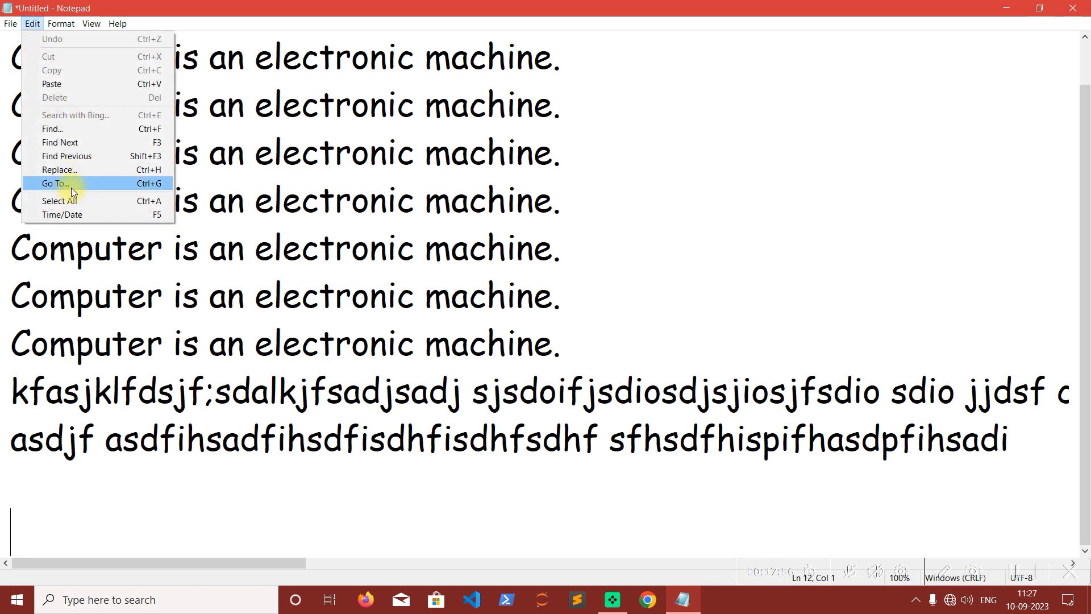
mouse_move(61, 23)
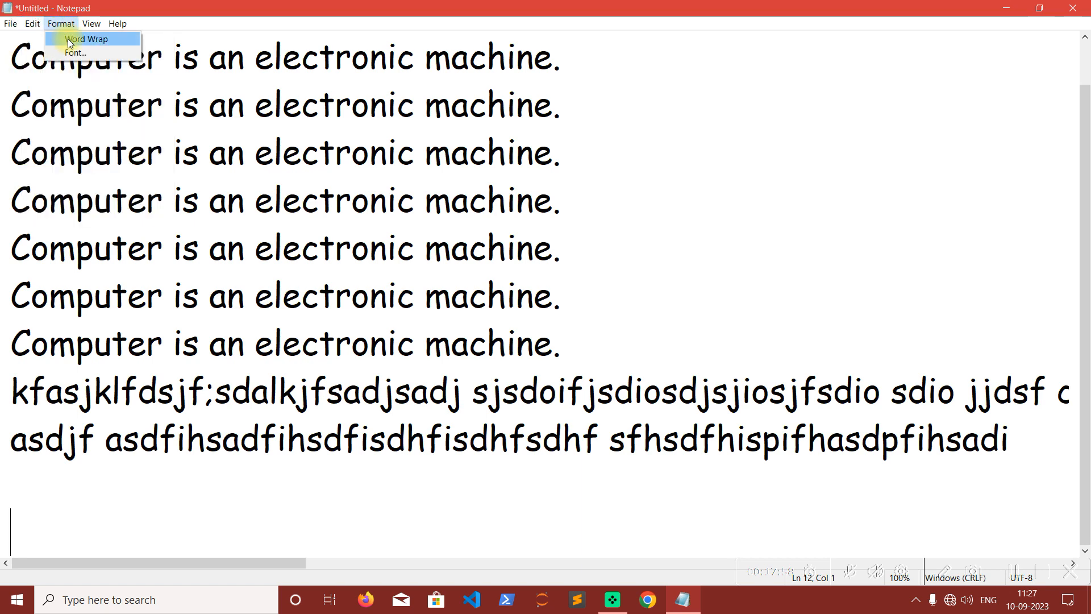
click(71, 40)
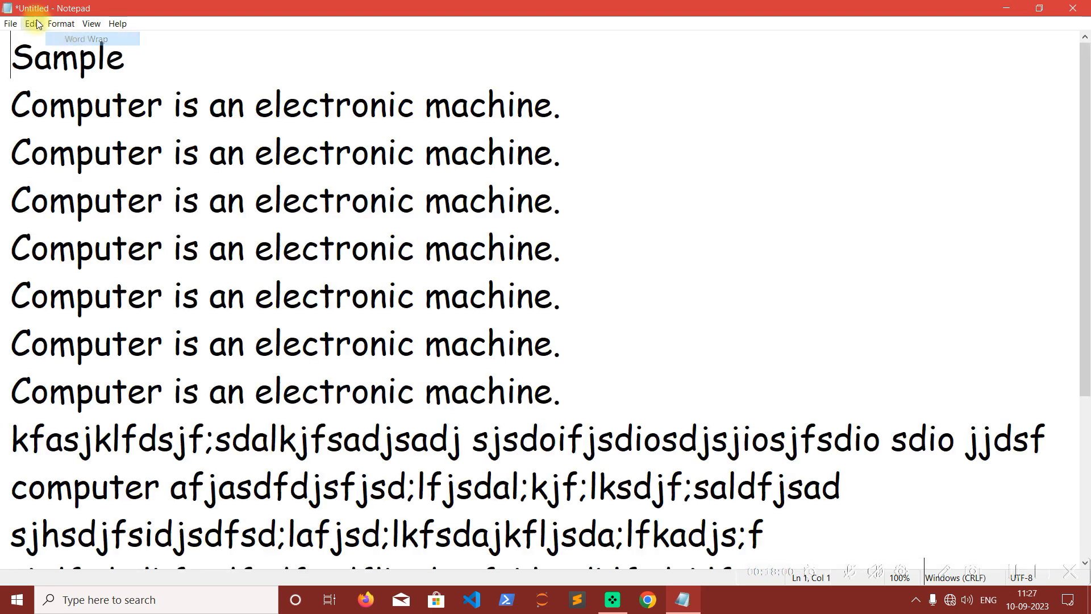
click(33, 23)
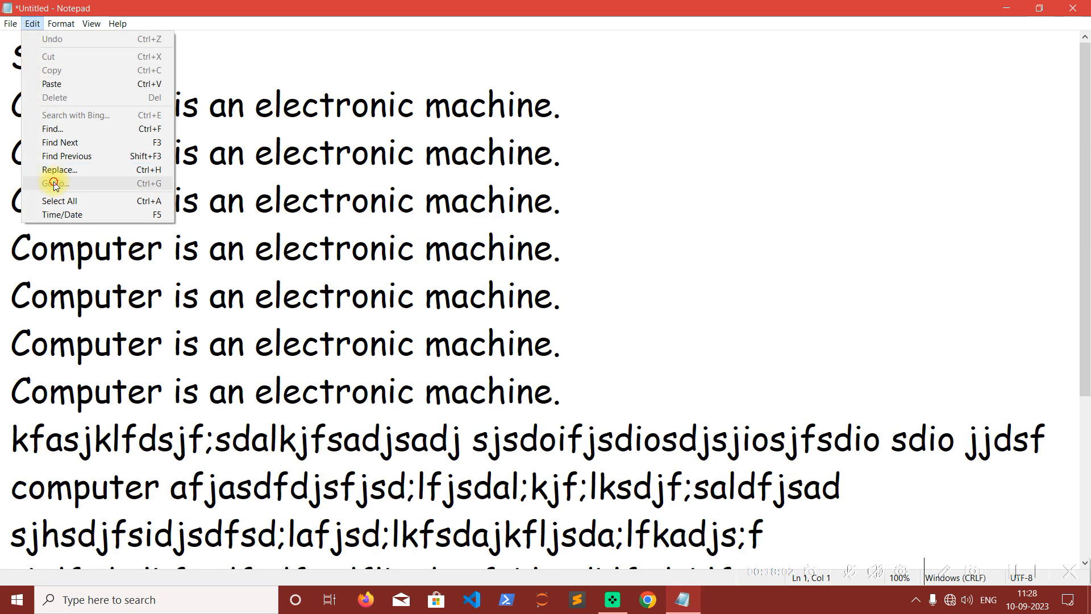
click(259, 180)
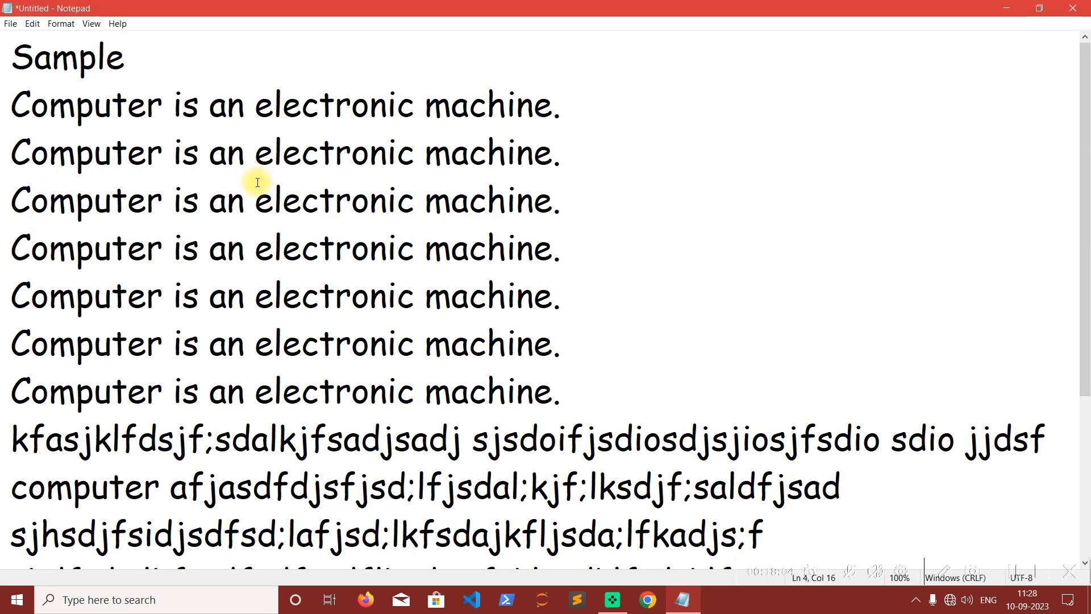
Open the Font settings and preview several fonts, including Constantia, Copperplate Gothic and Curlz MT.
click(60, 24)
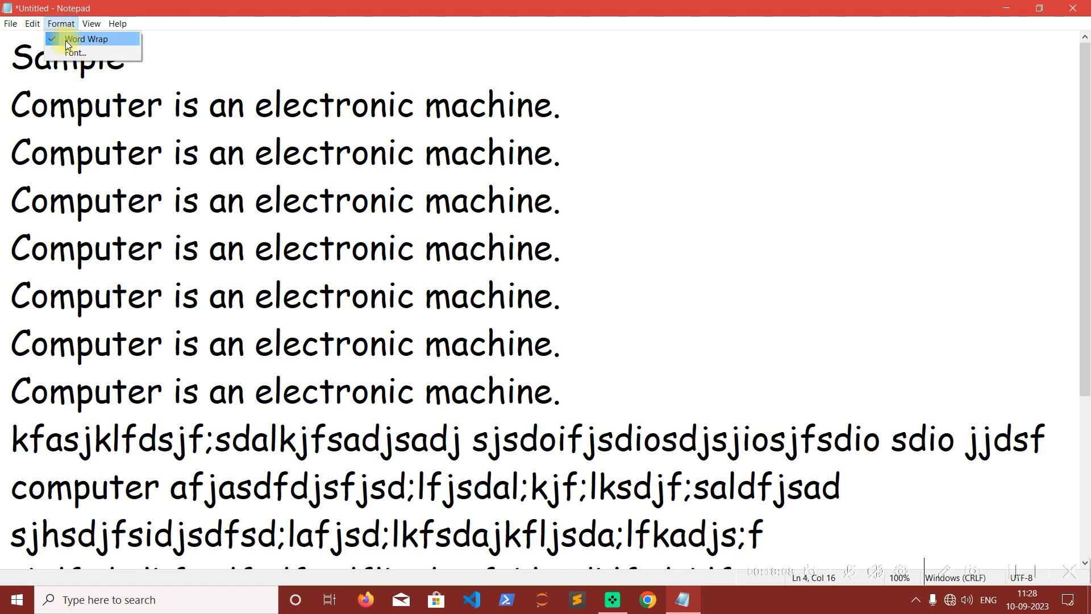
mouse_move(31, 26)
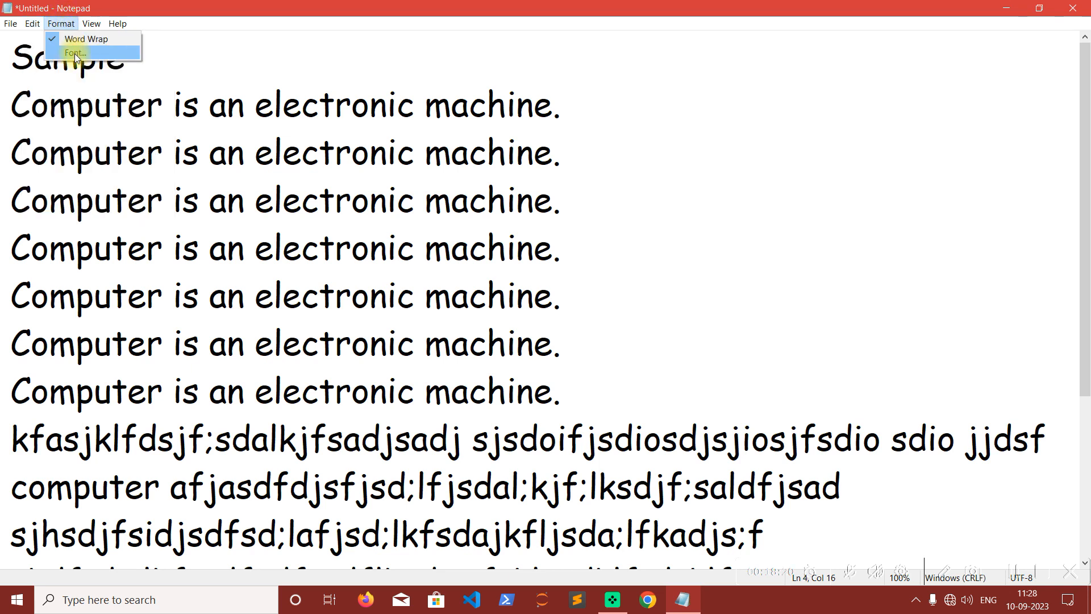
click(74, 53)
drag(118, 119, 613, 100)
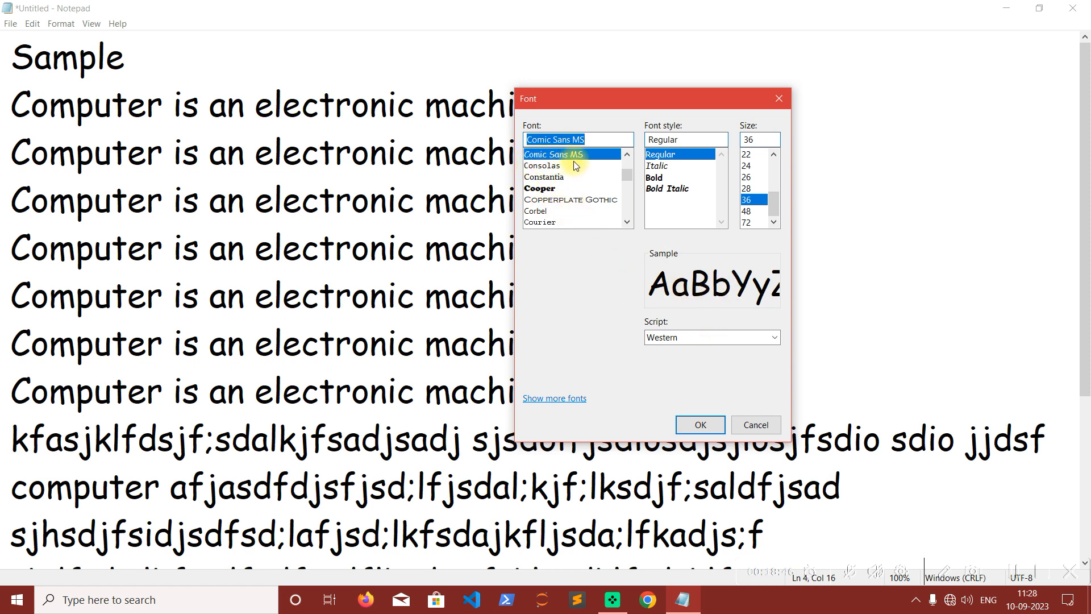
click(546, 177)
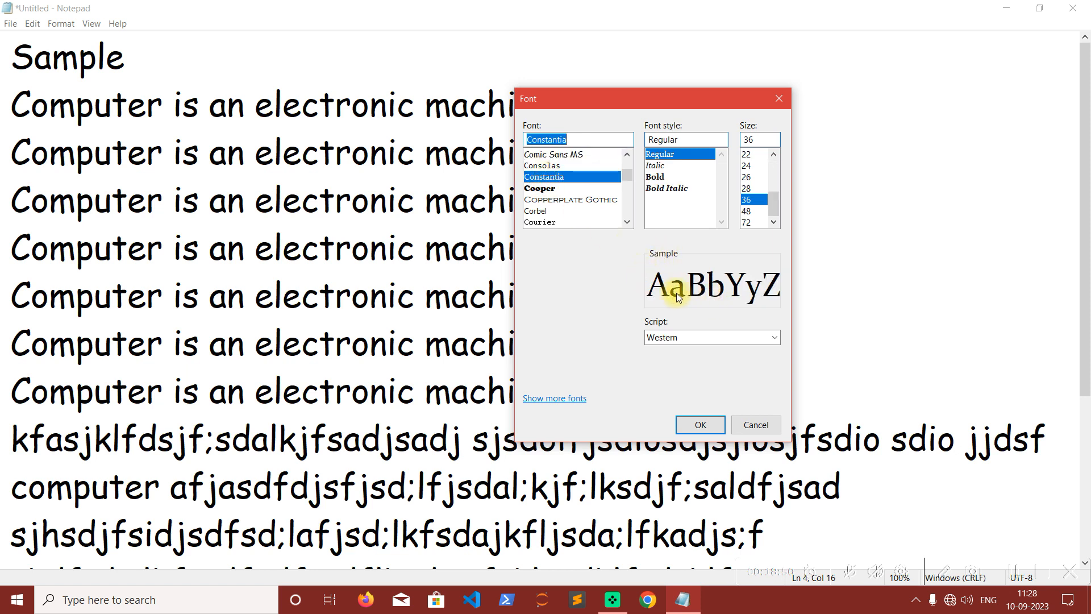
click(559, 199)
scroll(564, 200, down, 1)
scroll(561, 196, down, 1)
click(547, 187)
click(543, 177)
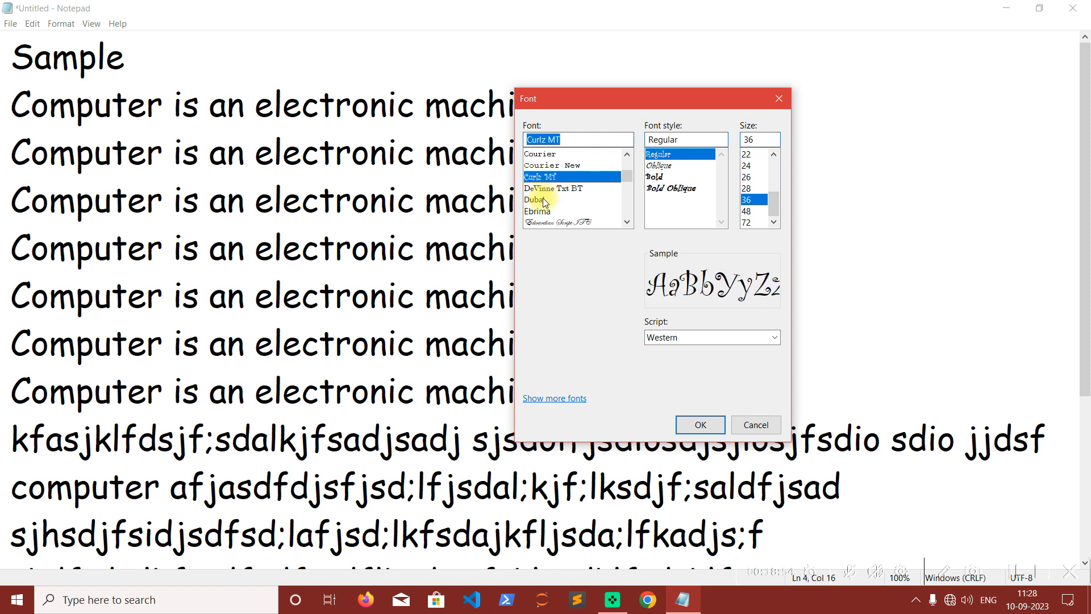
Preview the fonts one after another from Dubai through Engravers MT and Eras ITC to Exotc350 DmBd BT.
click(543, 199)
key(Down)
key(Down)
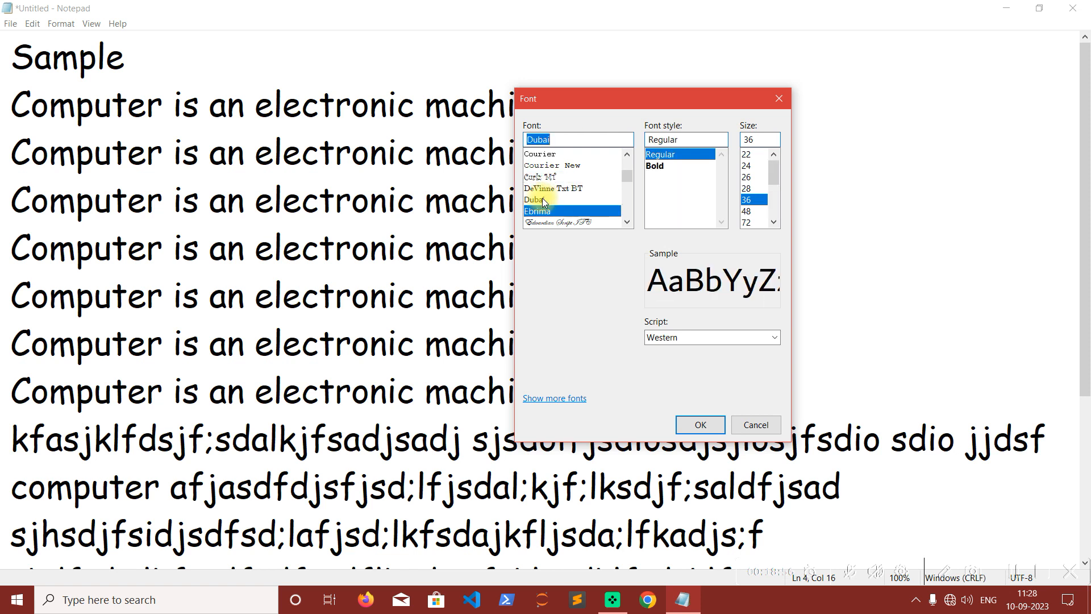
key(Down)
key(Down)
key(Down)
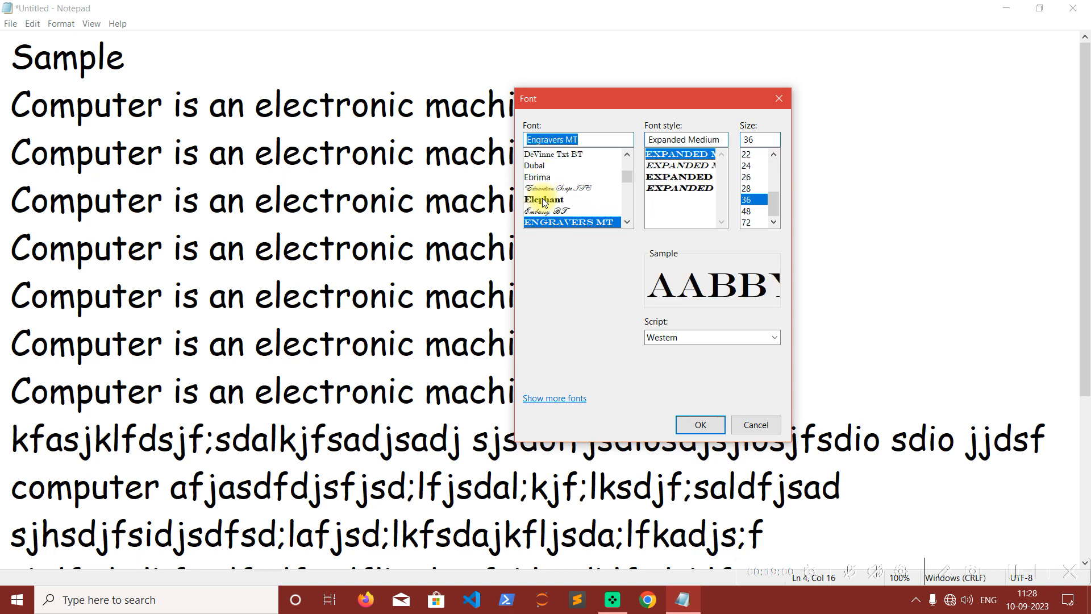
key(Down)
key(Down)
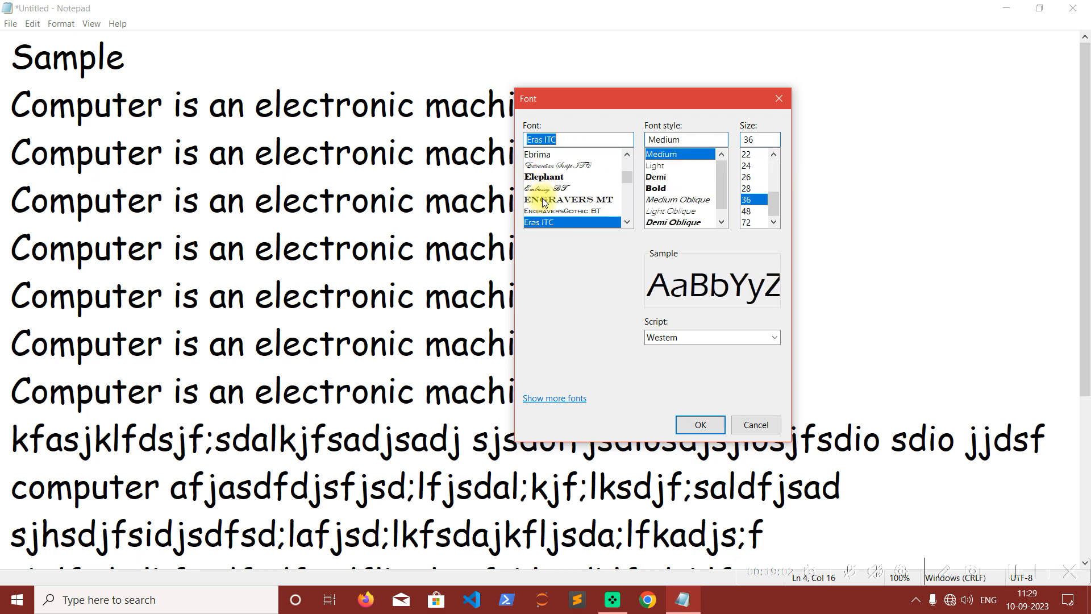
key(Down)
key(Down)
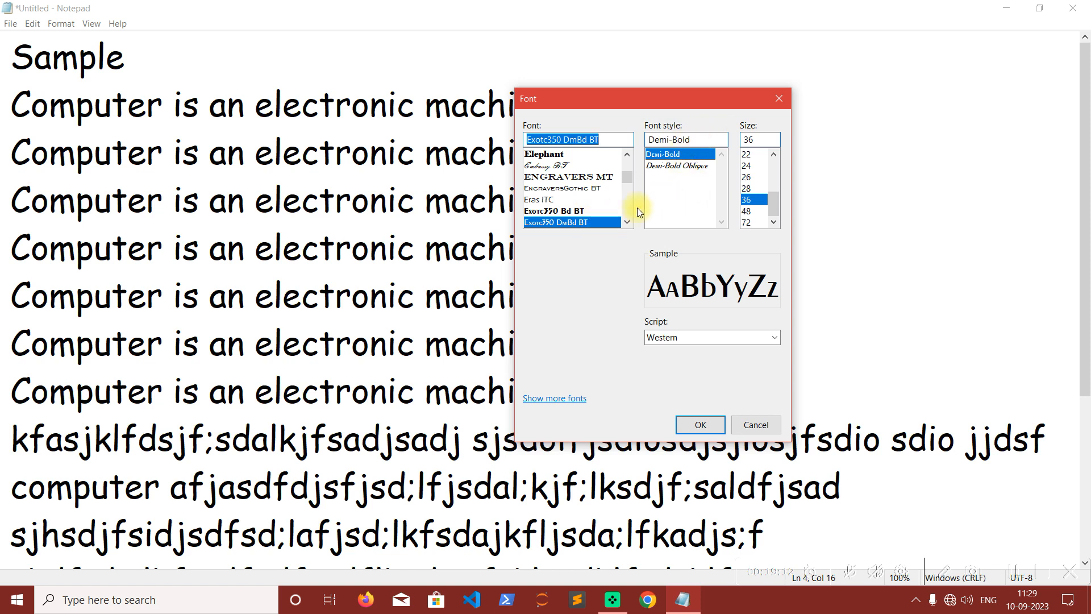
Choose the Eras ITC font, preview its Light, Demi and Bold styles, and select the Medium style.
click(539, 201)
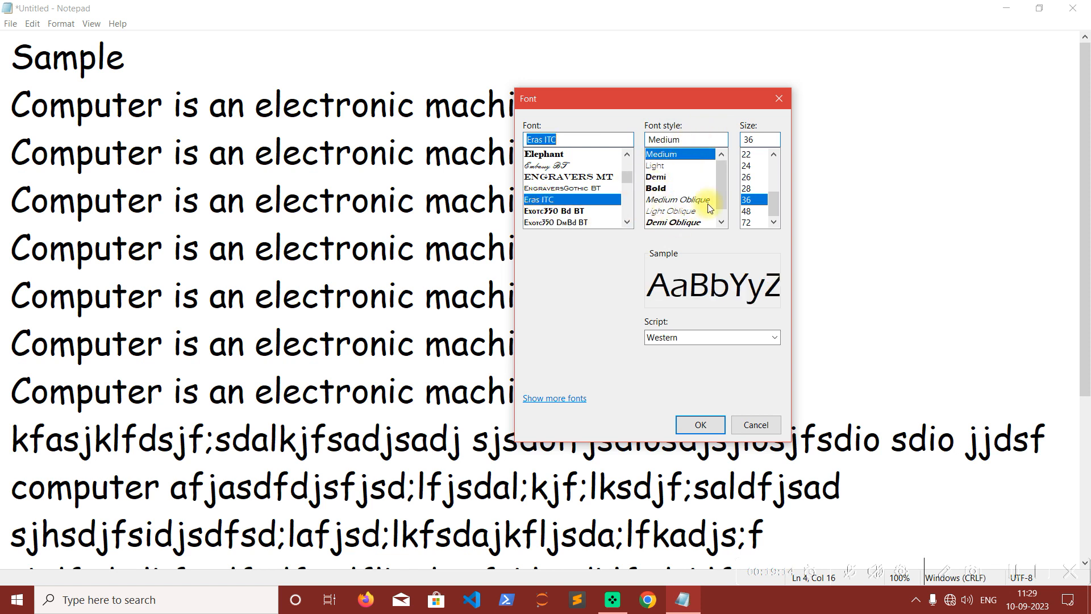
drag(721, 179, 723, 199)
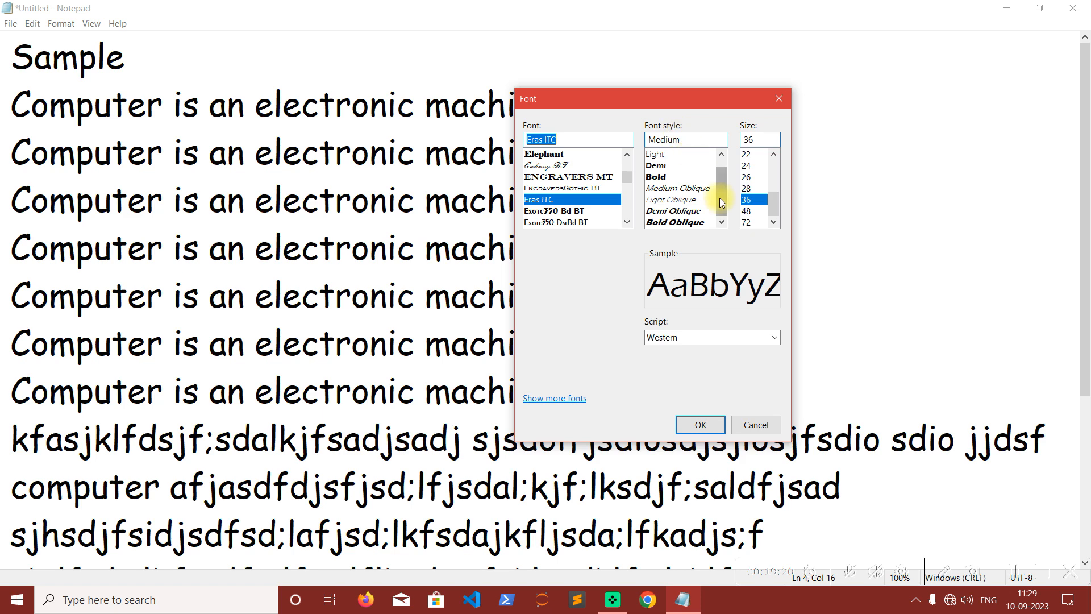
scroll(701, 175, up, 1)
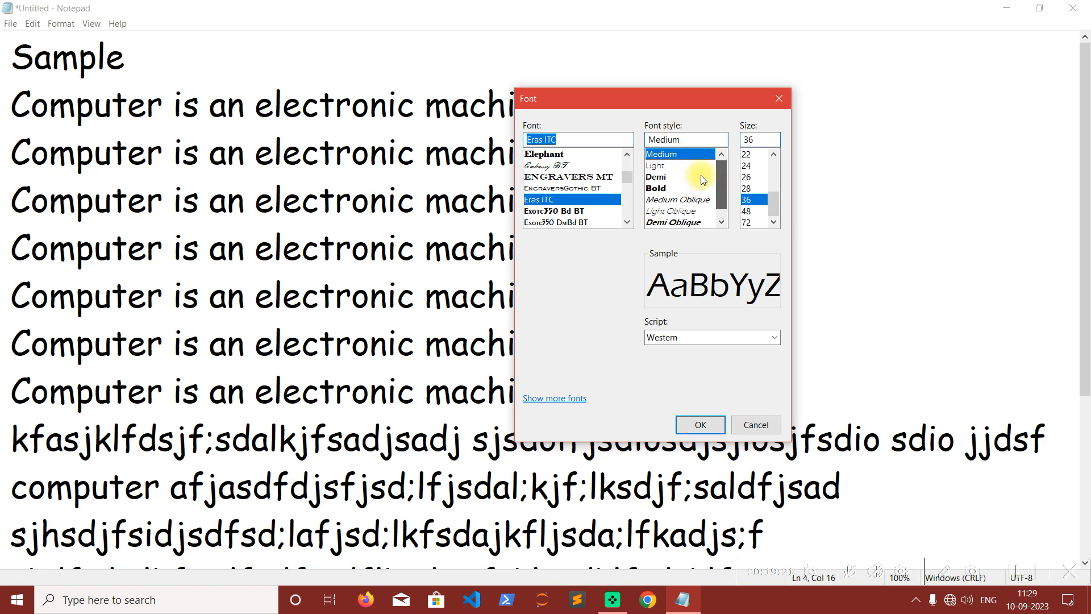
click(658, 166)
click(663, 178)
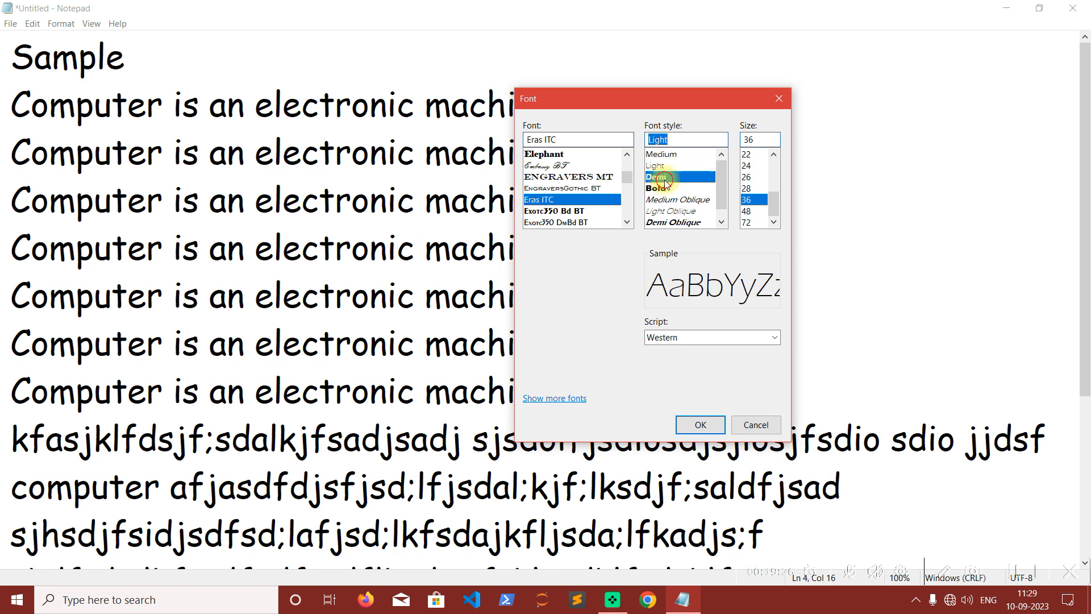
click(659, 189)
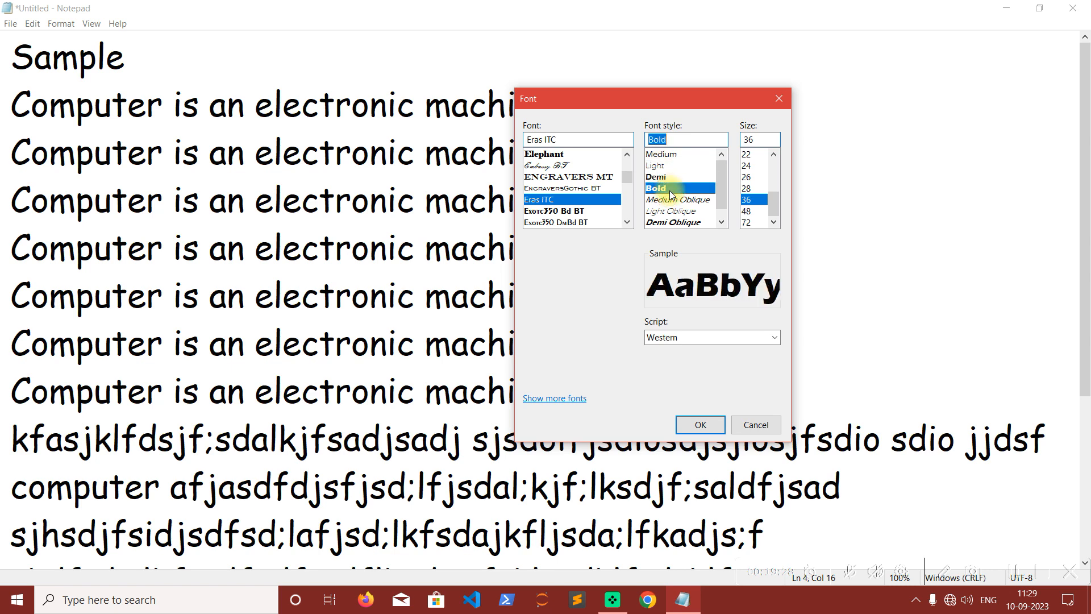
drag(719, 188, 716, 161)
click(686, 155)
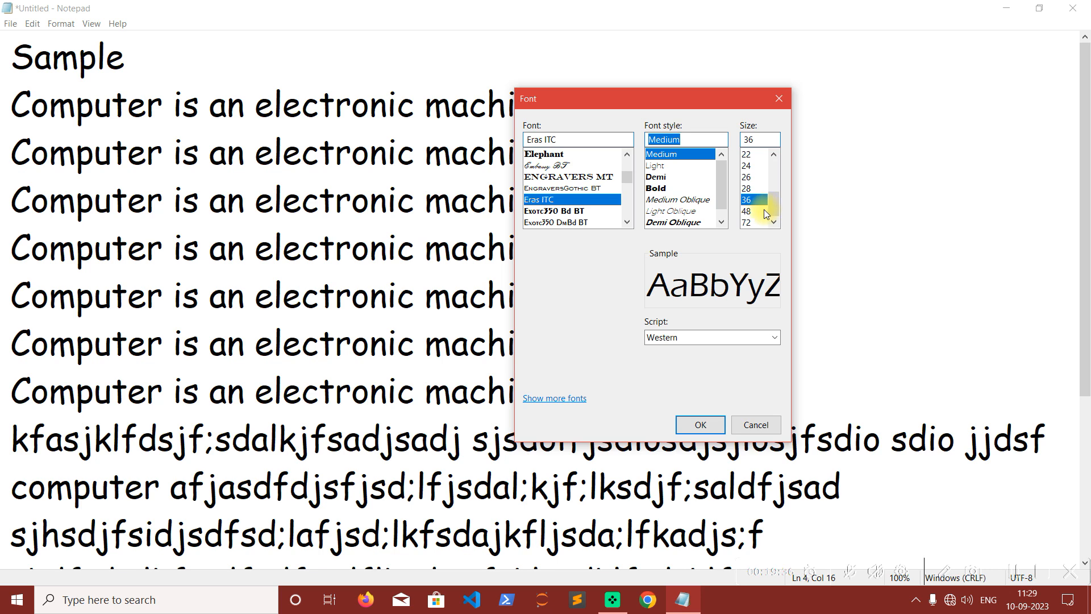
Preview font size 26, set the size to 36, and apply the Eras ITC font settings to the text.
click(753, 188)
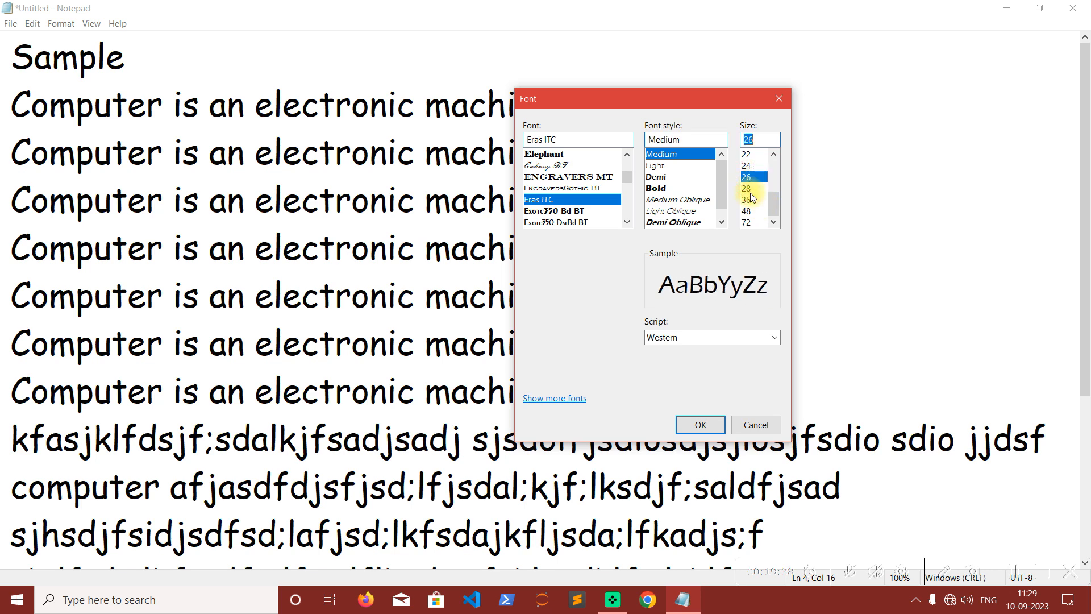
click(742, 200)
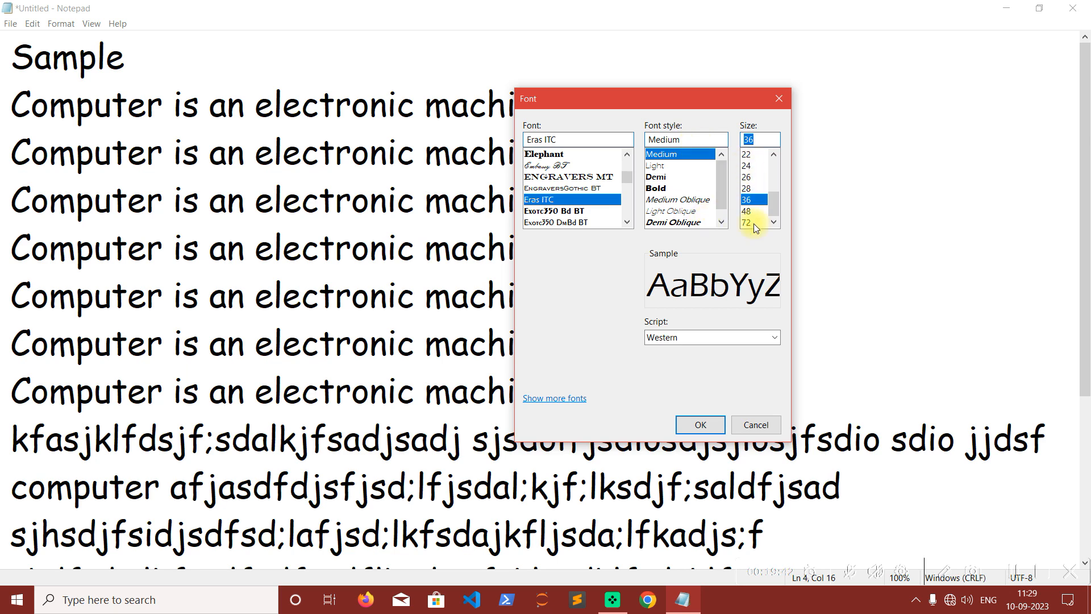
click(700, 425)
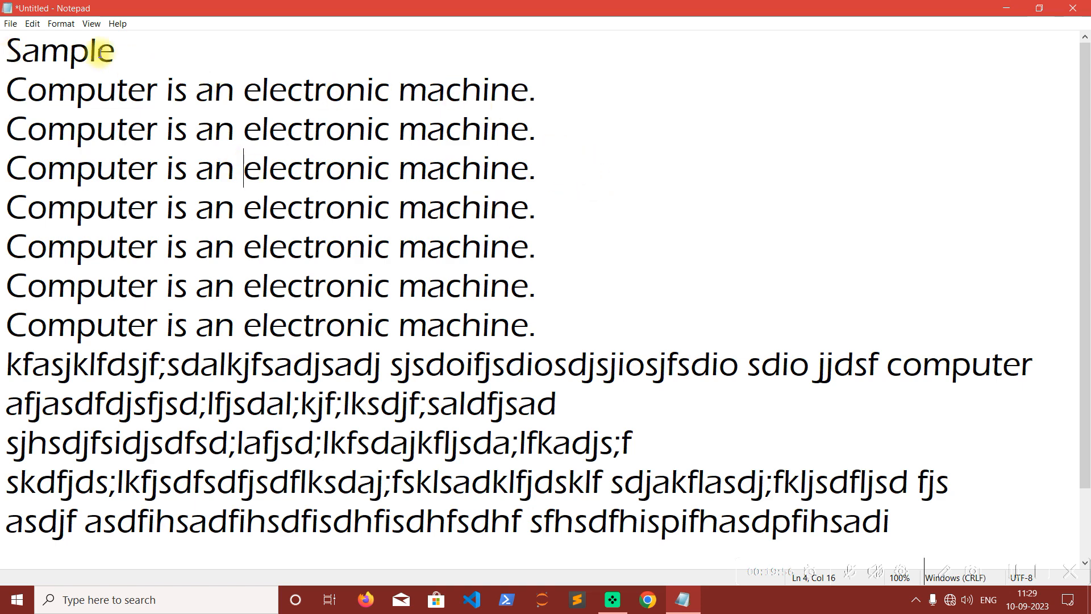
With the word "Sample" selected, change the font to French Script MT, Bold Oblique, size 48, and review the document text.
drag(114, 45, 10, 53)
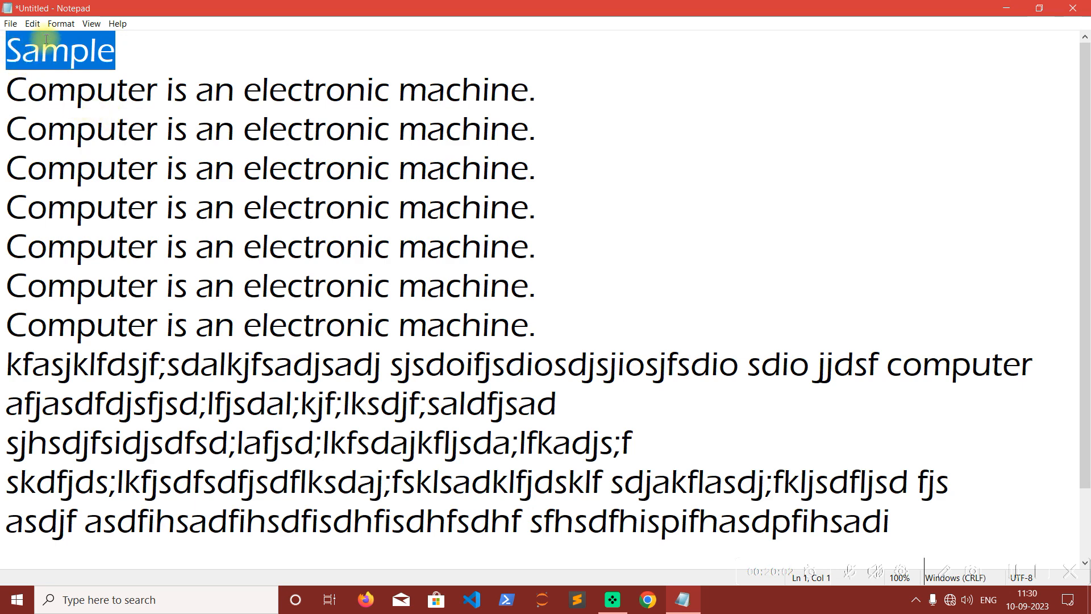
click(58, 25)
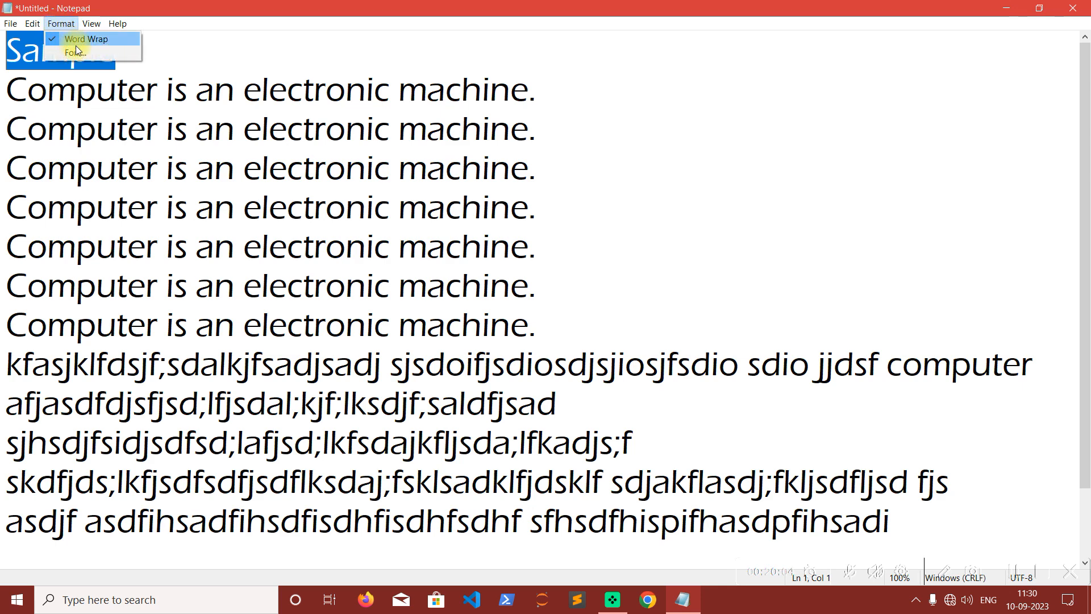
click(81, 53)
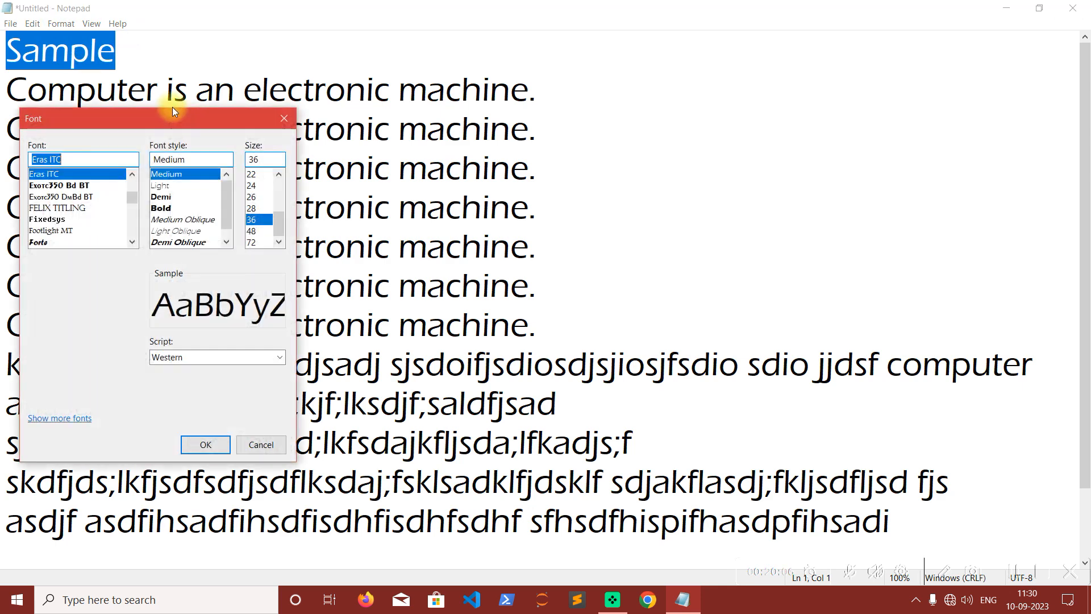
drag(153, 117, 656, 104)
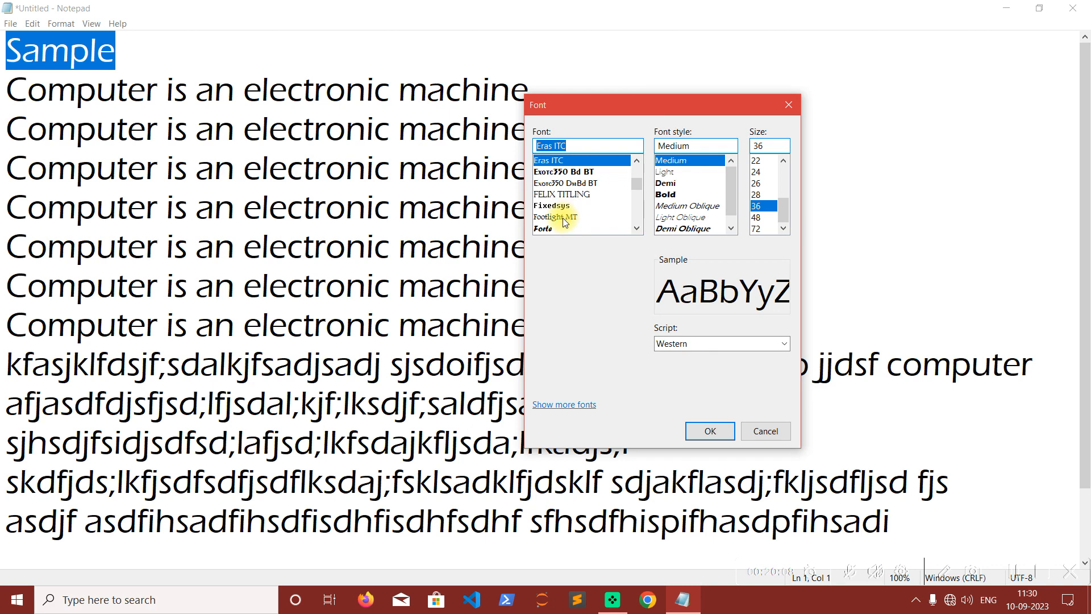
scroll(563, 202, down, 4)
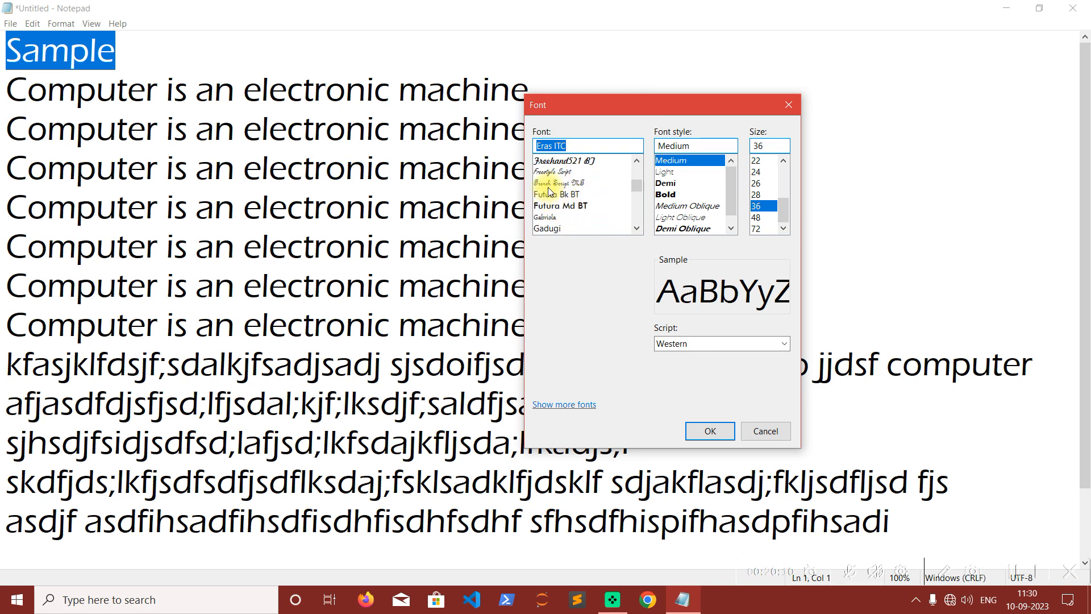
click(550, 183)
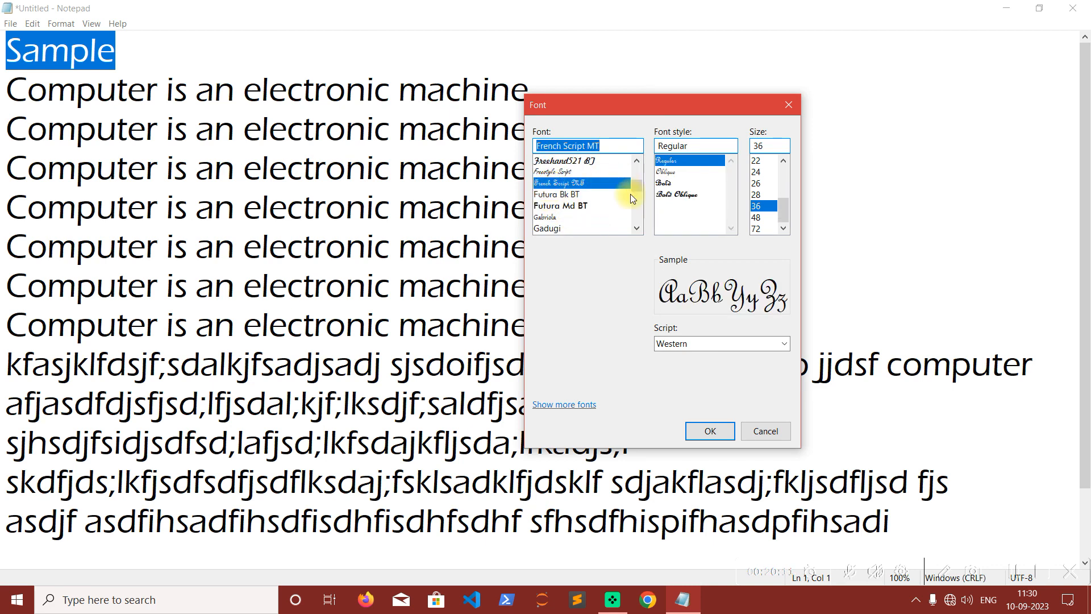
click(684, 195)
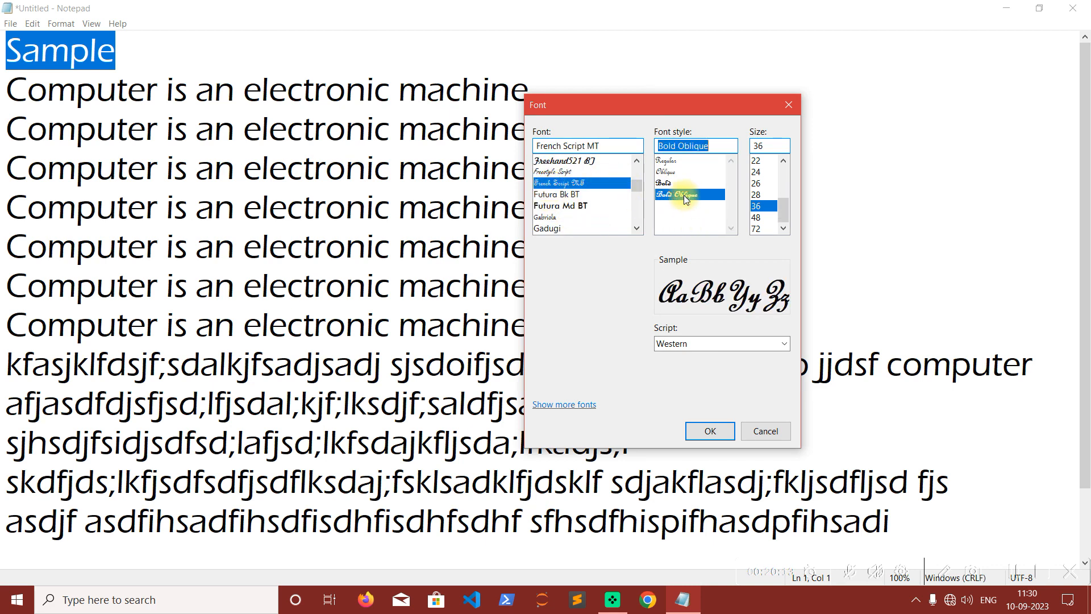
click(762, 218)
click(713, 430)
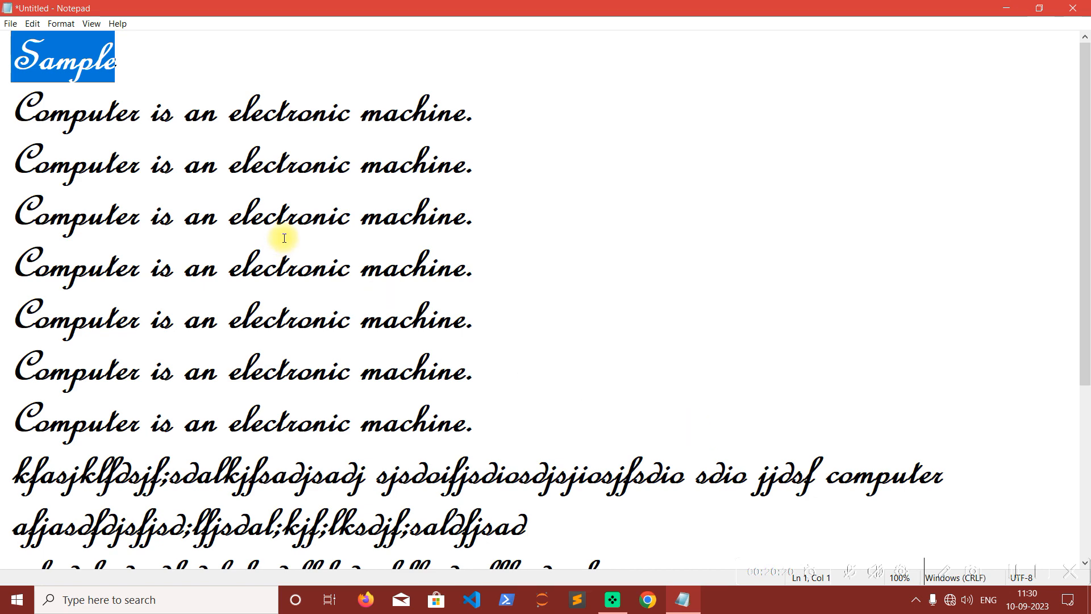
click(170, 152)
scroll(238, 213, down, 2)
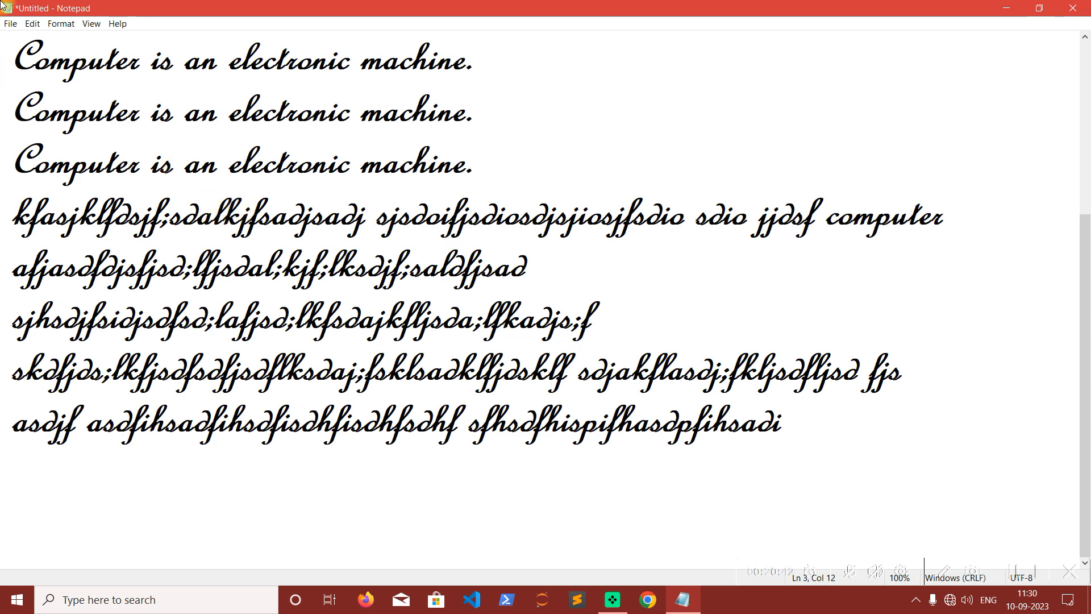
click(10, 23)
mouse_move(93, 30)
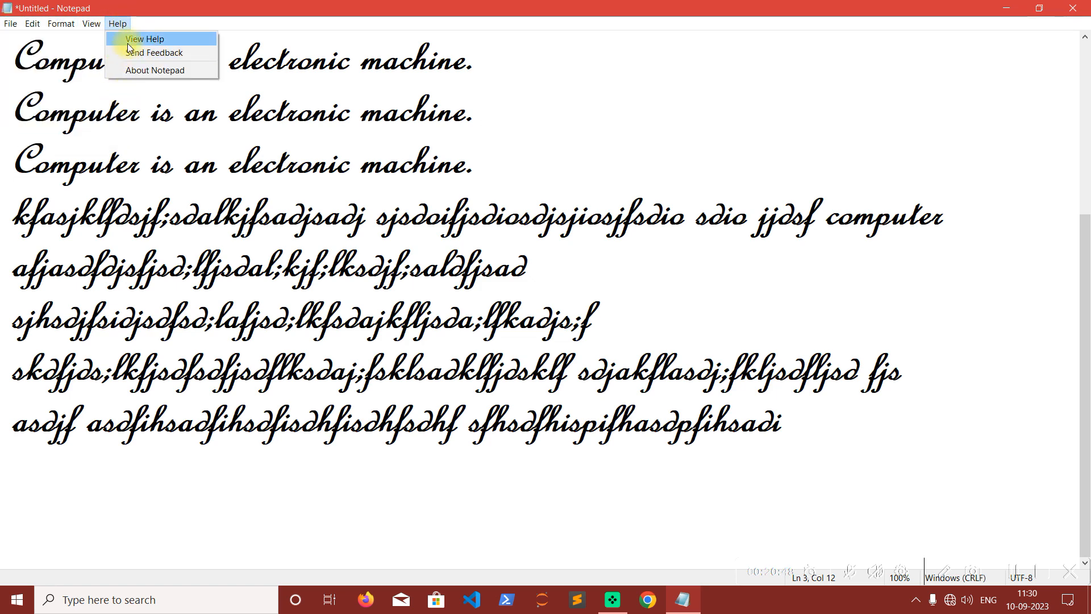
mouse_move(61, 25)
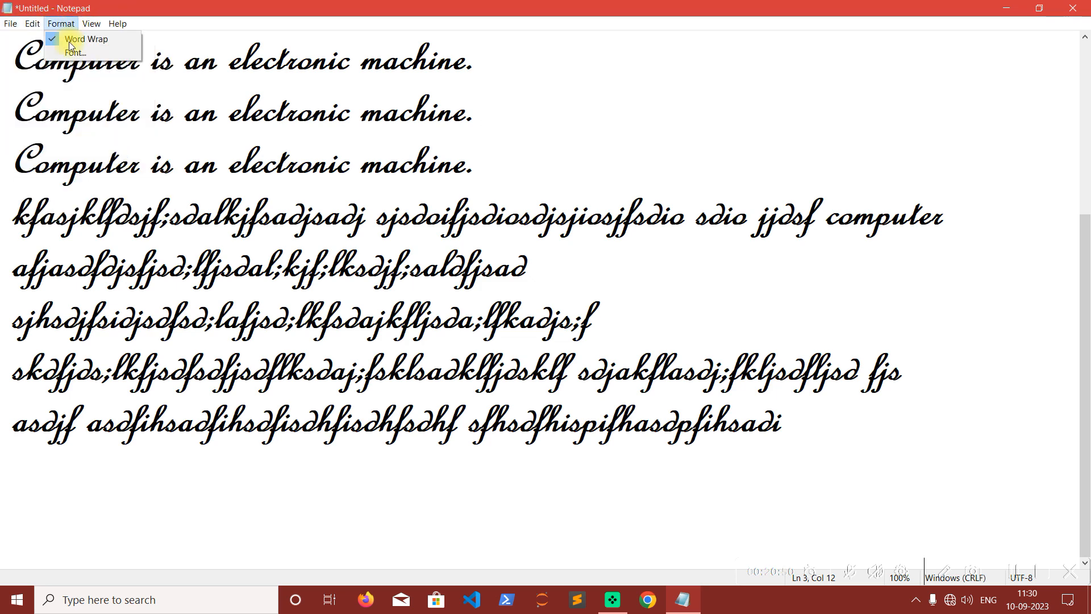
Clear all text from the document and enter the word "Align".
click(353, 264)
key(ctrl+a)
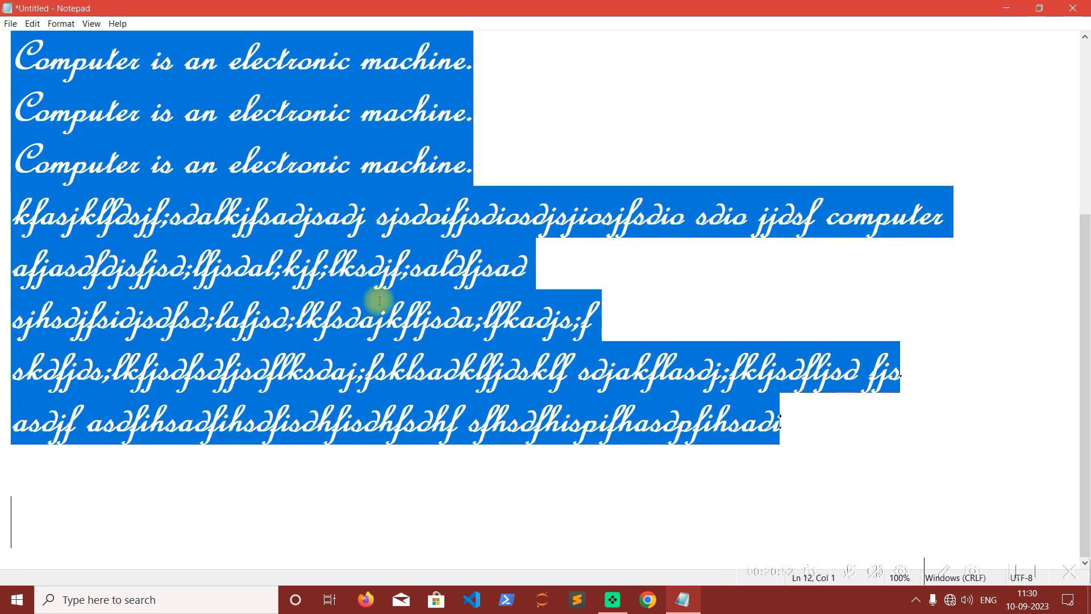
key(BackSpace)
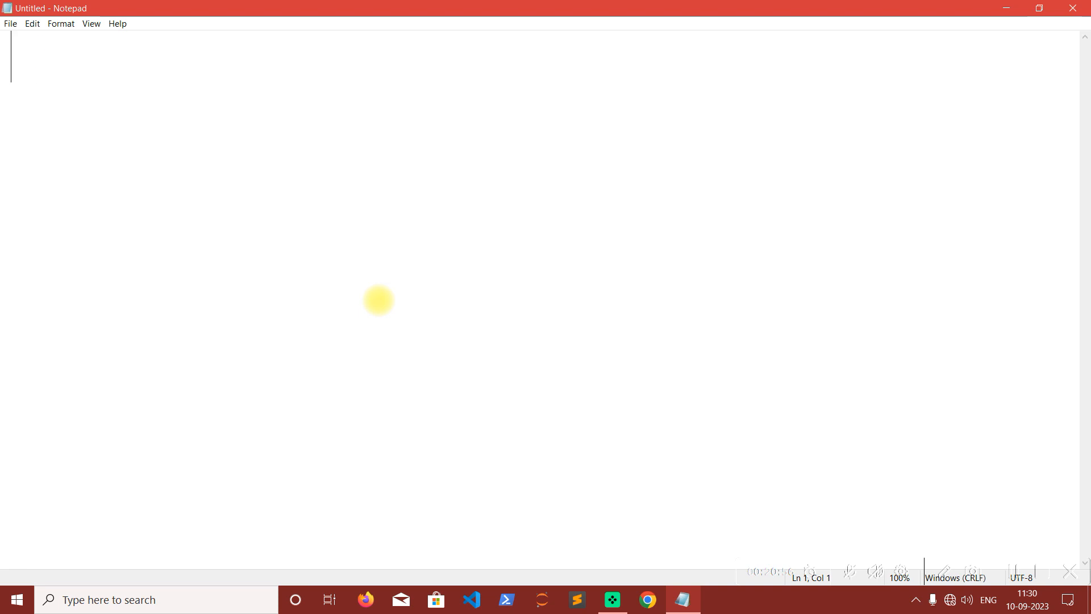
text(Align)
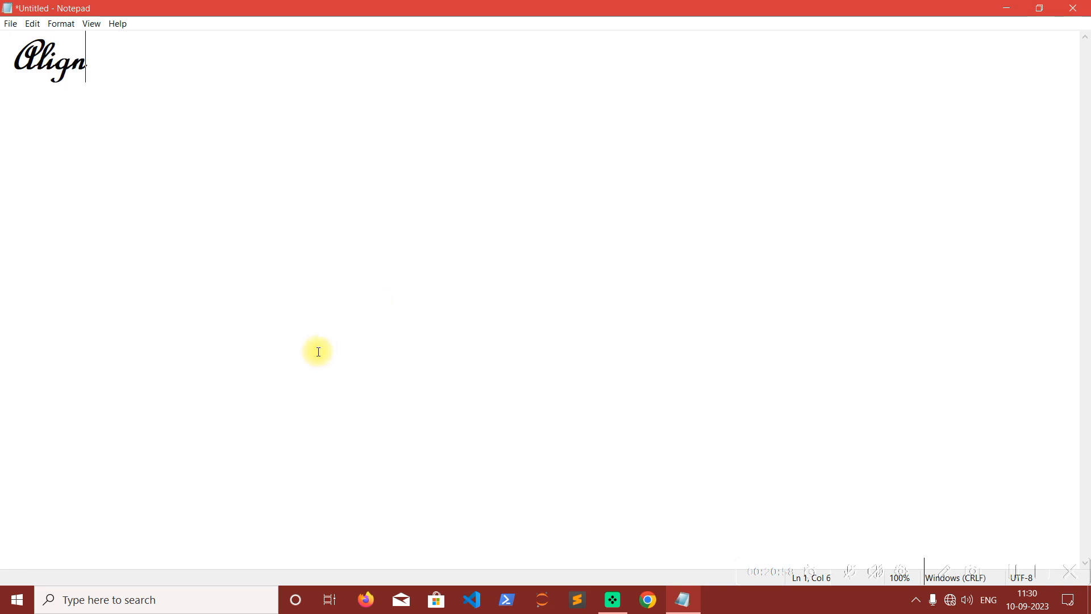
Change the document font to Calibri, Regular style, size 36.
click(53, 66)
click(60, 23)
click(77, 52)
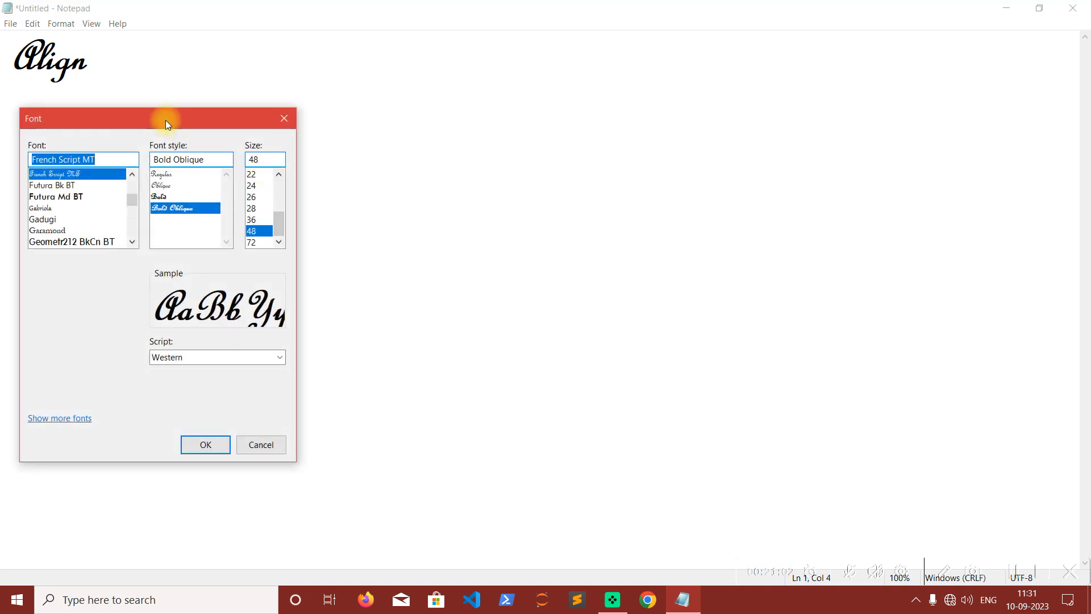
drag(167, 123, 566, 142)
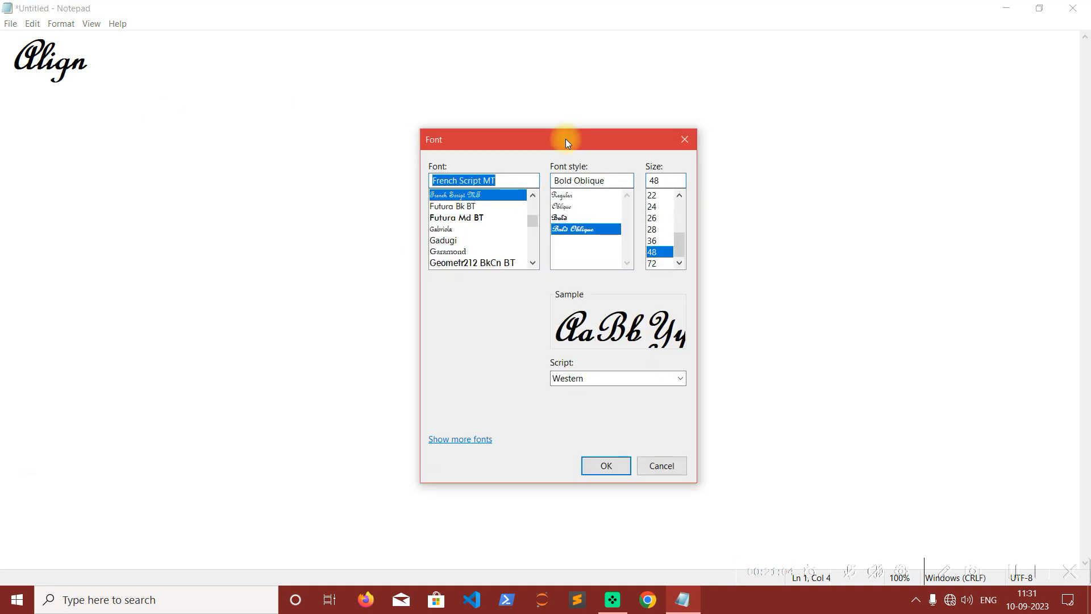
text(calib)
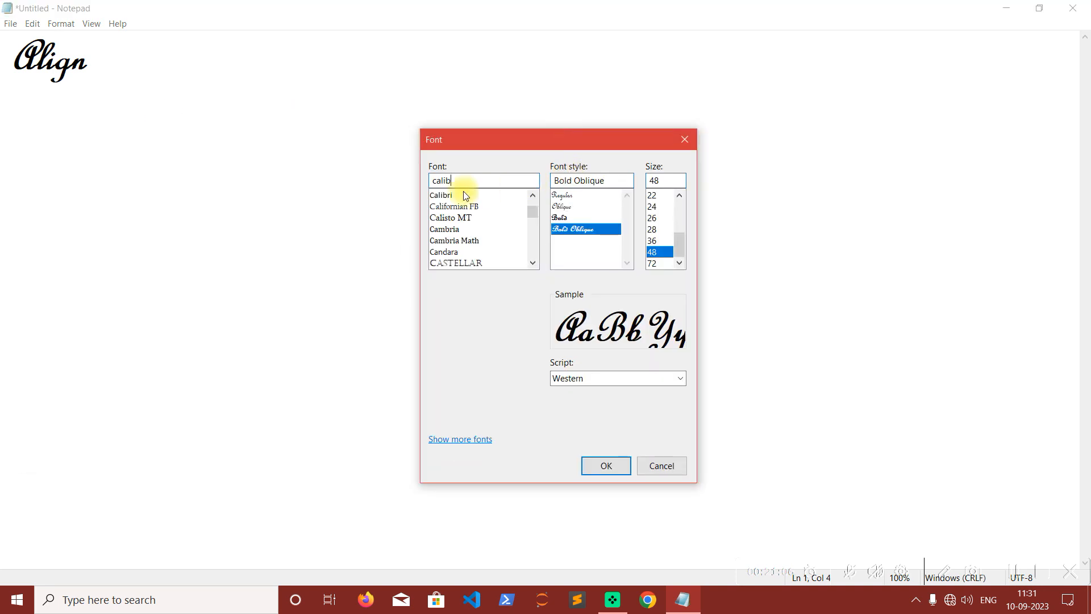
click(446, 195)
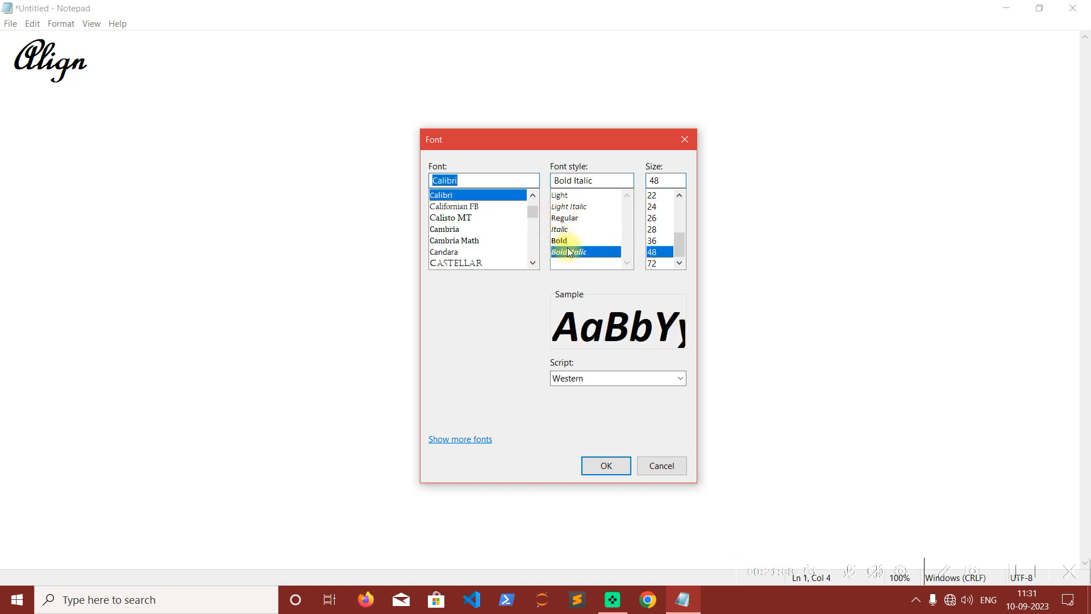
click(577, 219)
click(652, 241)
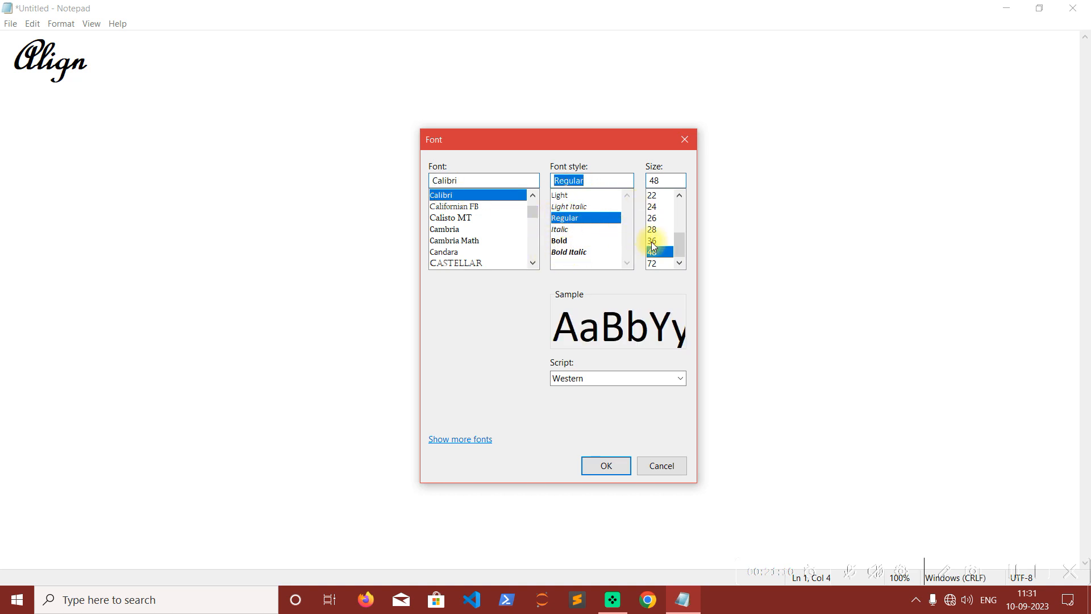
click(606, 465)
Complete the word as the heading "Alignment:" and leave a blank line below it.
click(164, 72)
text(mnent)
key(BackSpace)
key(BackSpace)
key(BackSpace)
key(BackSpace)
text(ent:)
key(Return)
key(Return)
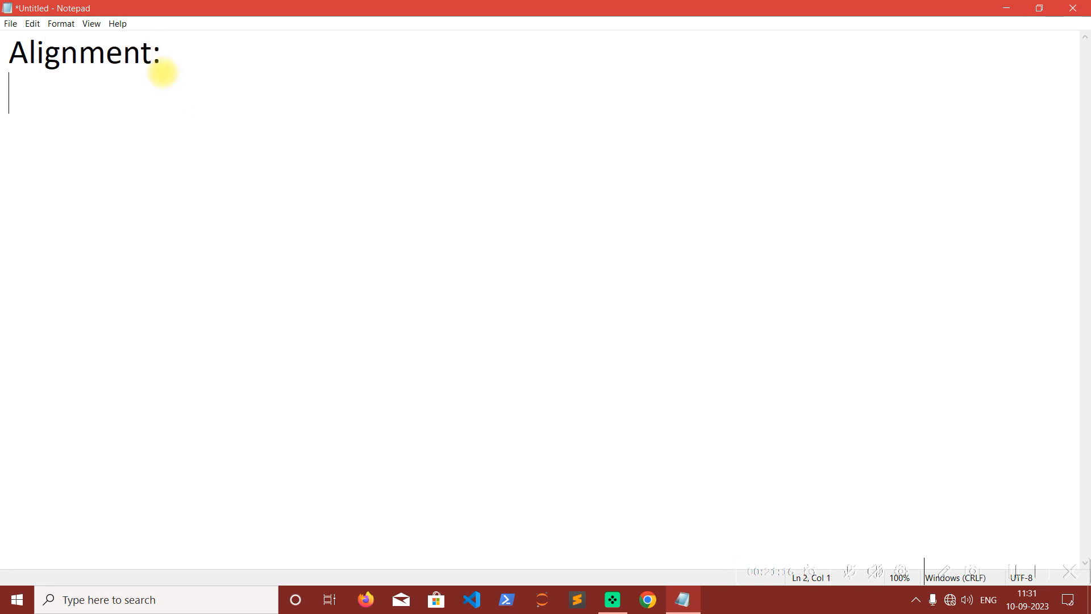
List the alignment types Left, Right, Center and Justify on separate lines under the heading.
text(Left)
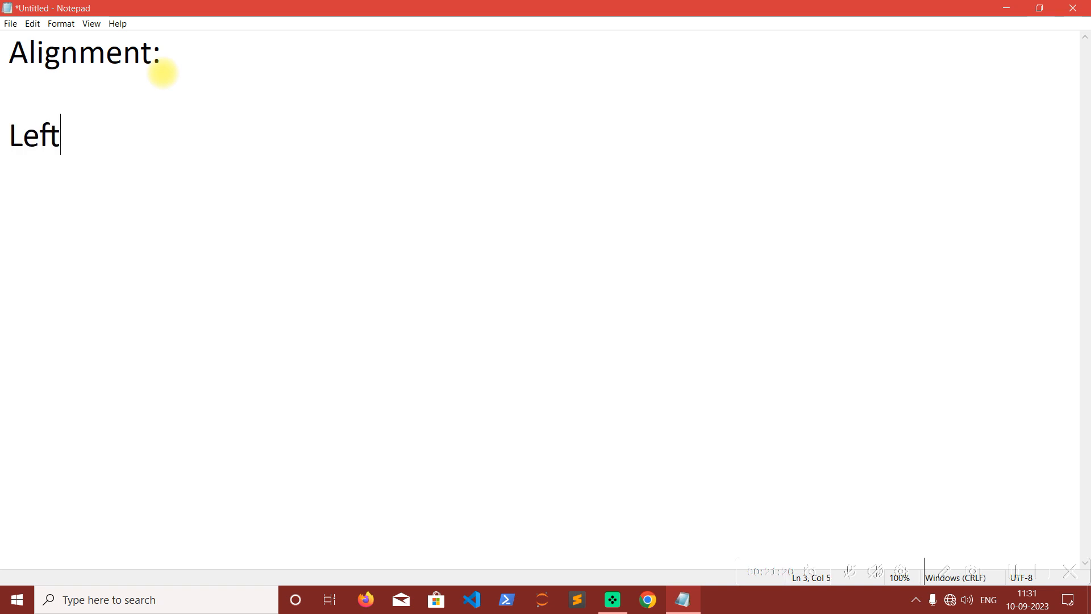
key(Return)
text(Rigfht)
key(BackSpace)
key(BackSpace)
key(BackSpace)
text(ht)
key(BackSpace)
key(BackSpace)
text(ht)
key(Return)
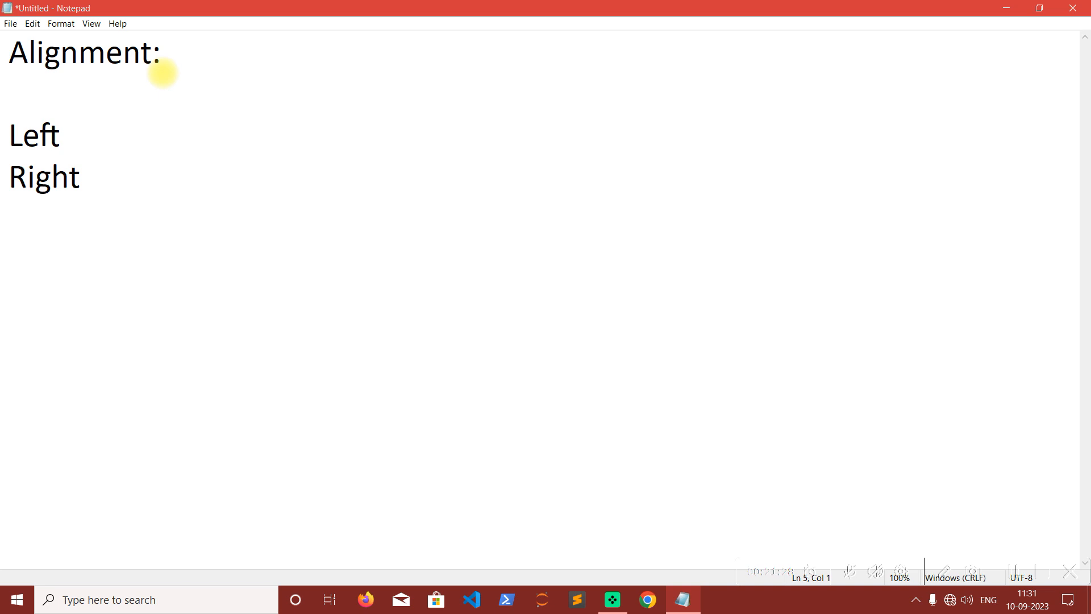
text(Center)
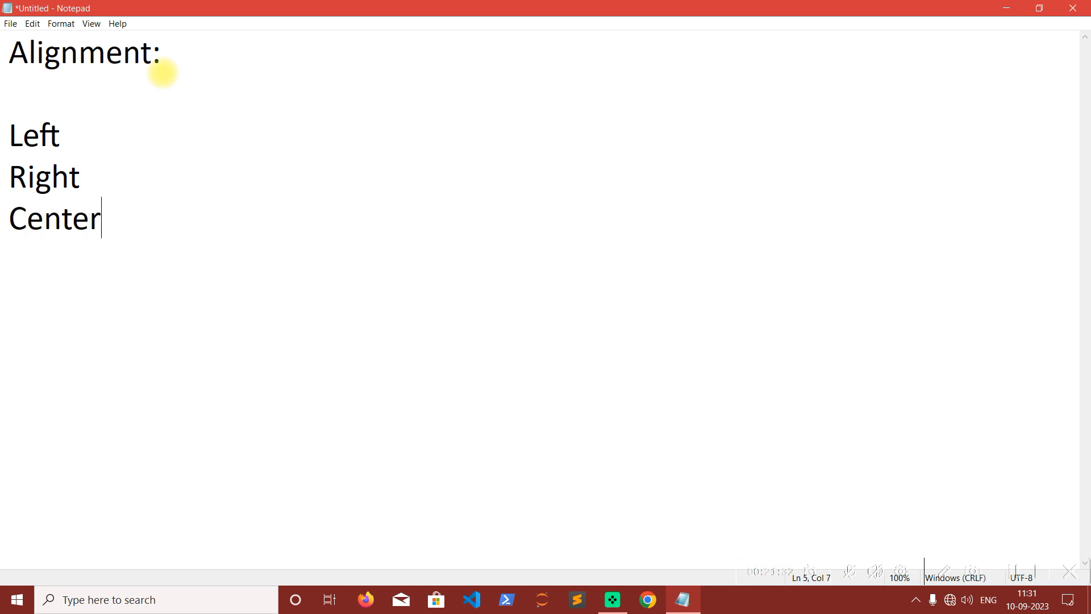
key(Return)
text(Justify)
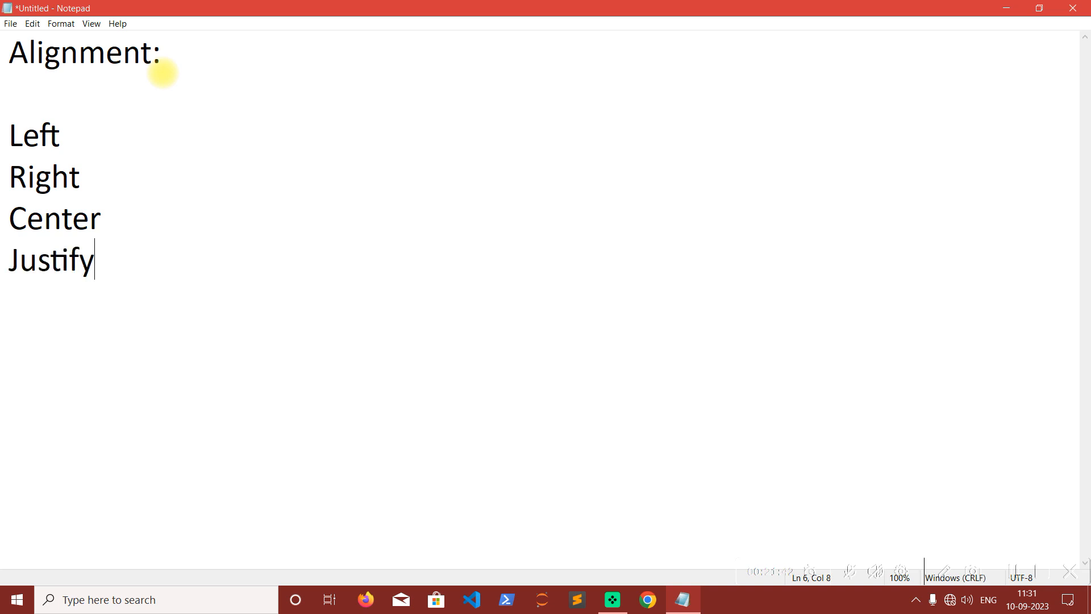
Highlight the whole alignment list, and point out Left, Right, Center and Justify one at a time.
drag(99, 262, 6, 152)
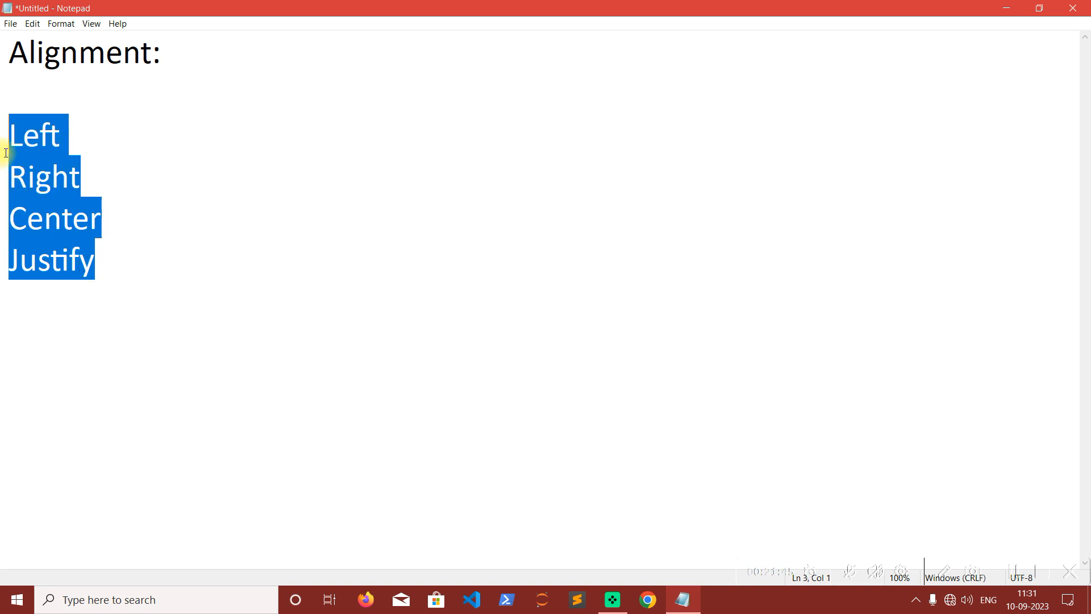
click(86, 134)
click(171, 289)
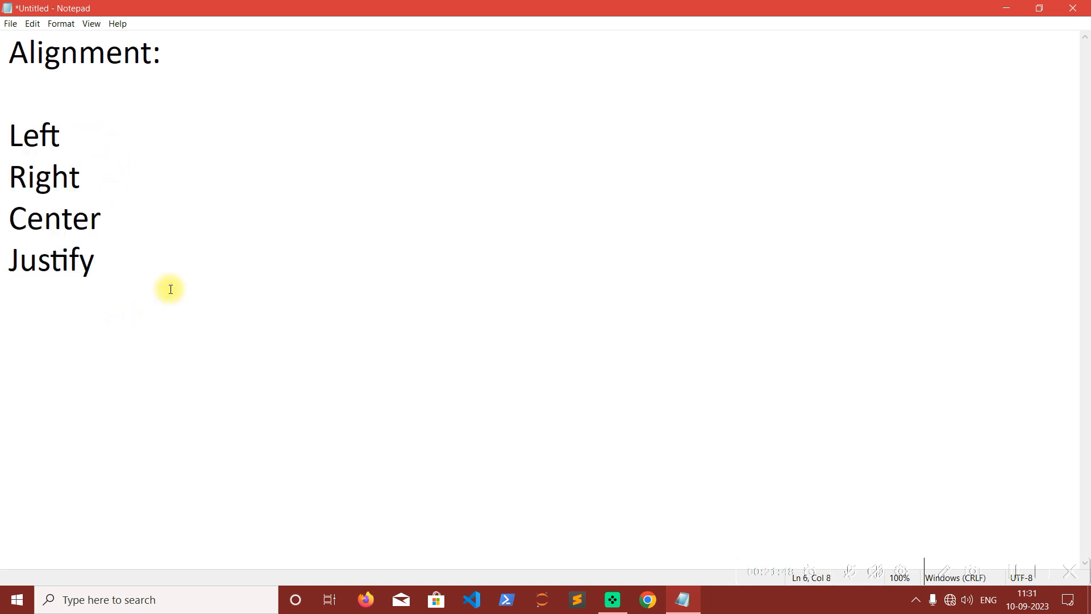
key(Return)
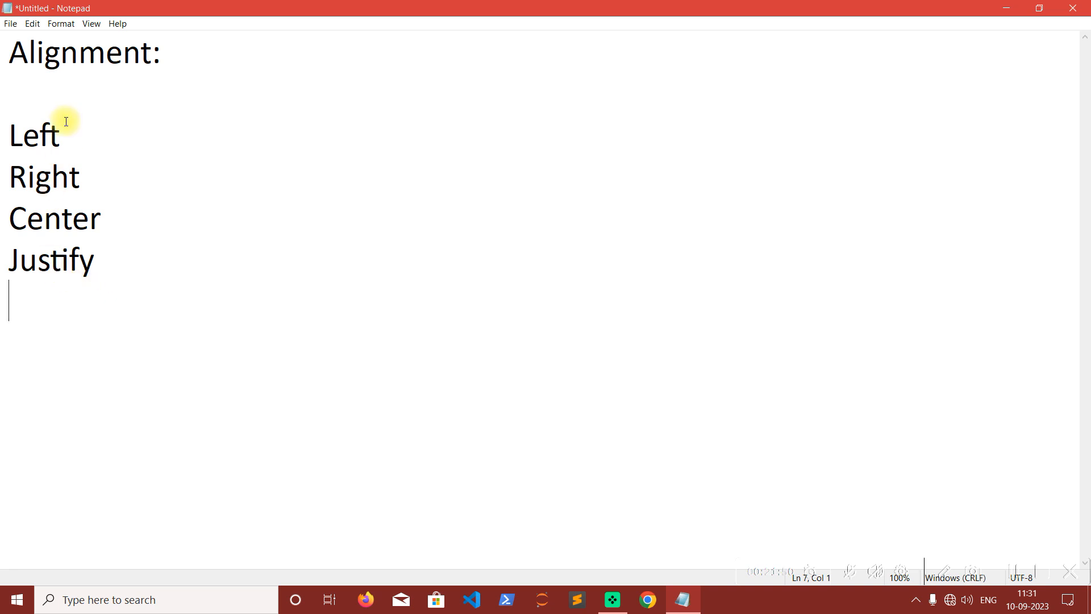
drag(71, 128, 7, 136)
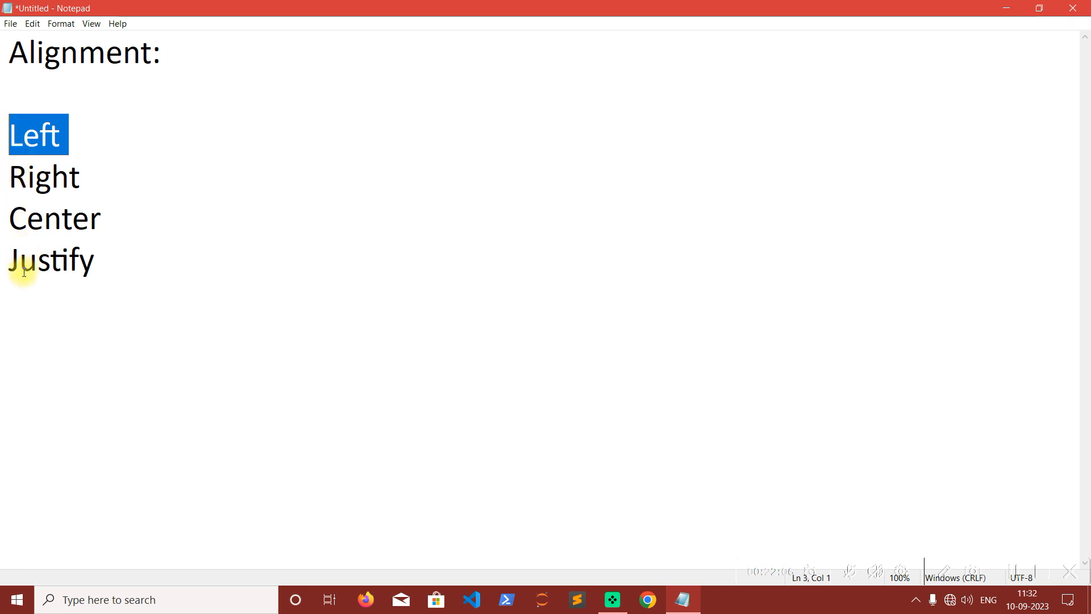
click(95, 262)
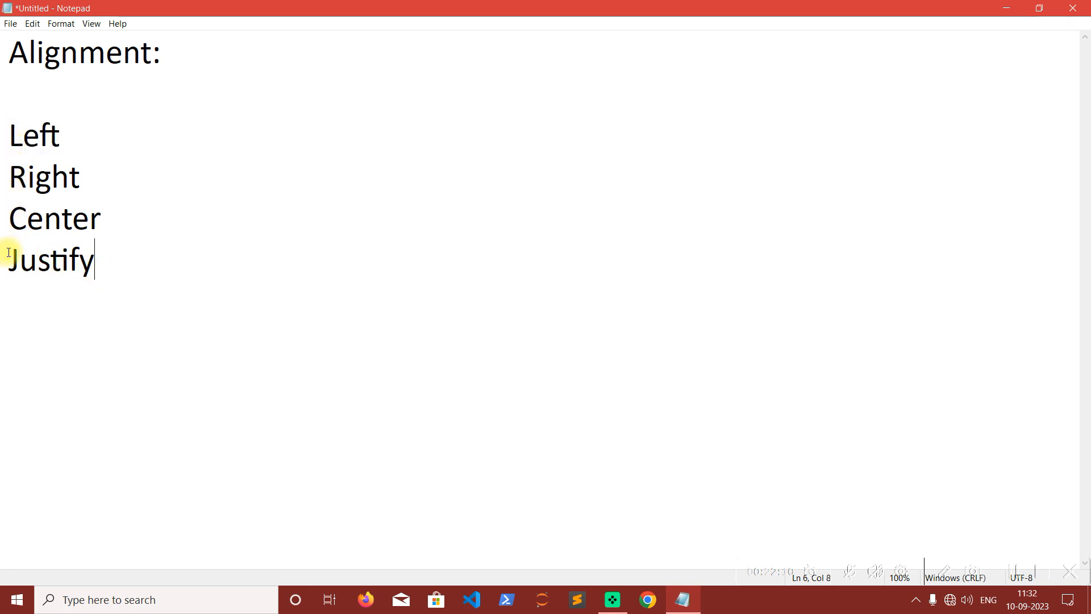
drag(105, 171, 7, 173)
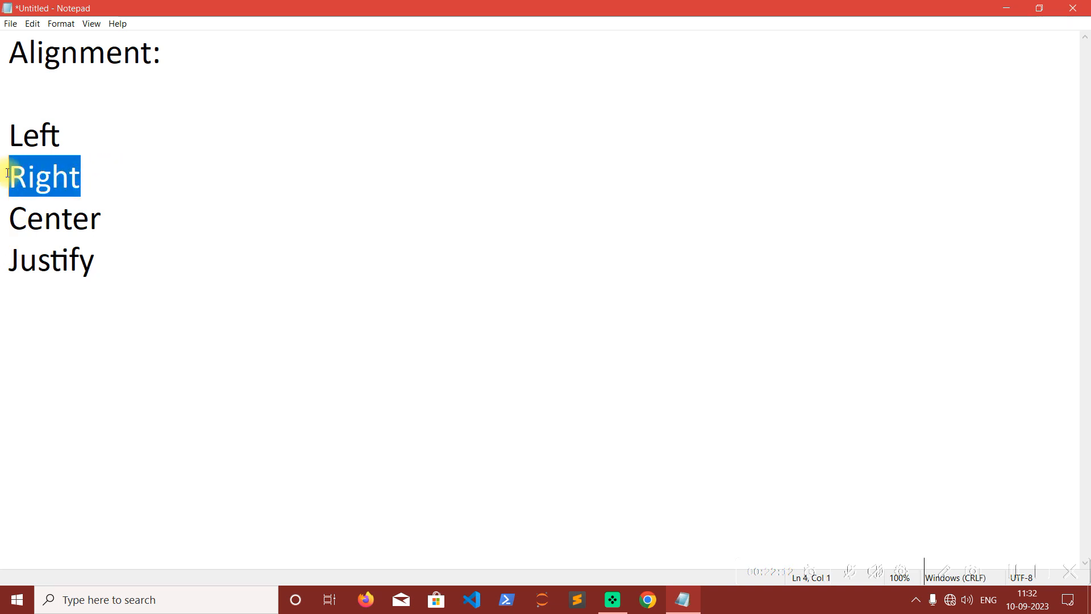
click(72, 177)
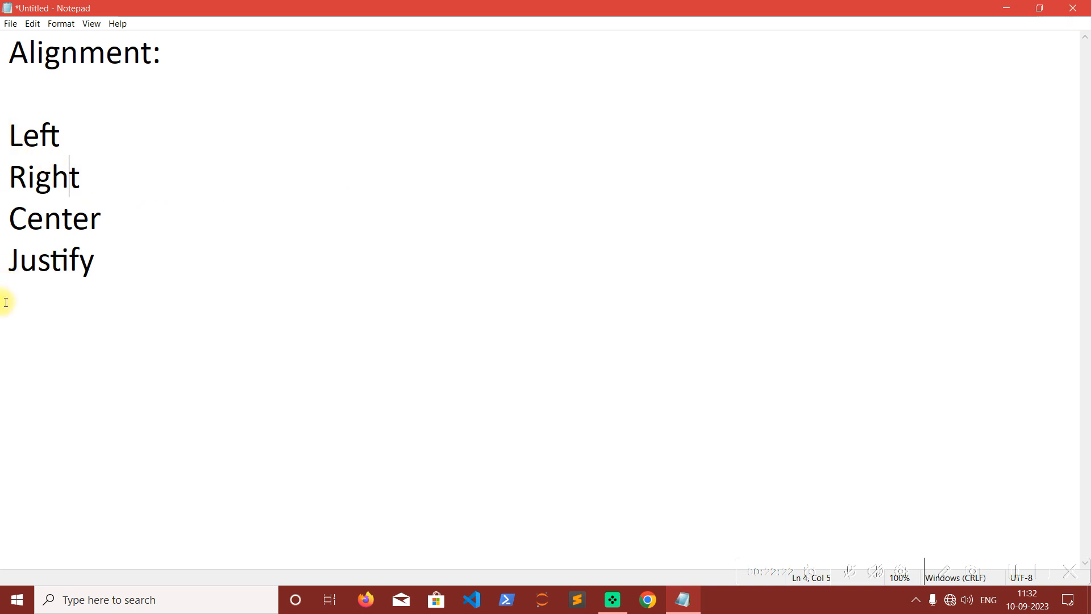
drag(8, 218, 116, 220)
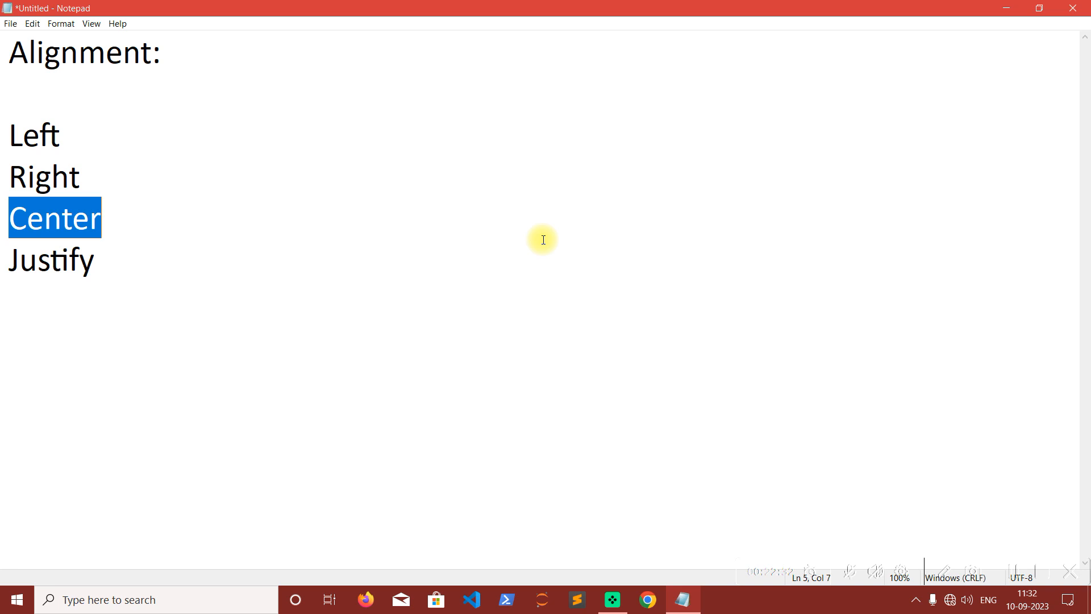
click(65, 134)
click(70, 176)
drag(109, 267, 6, 273)
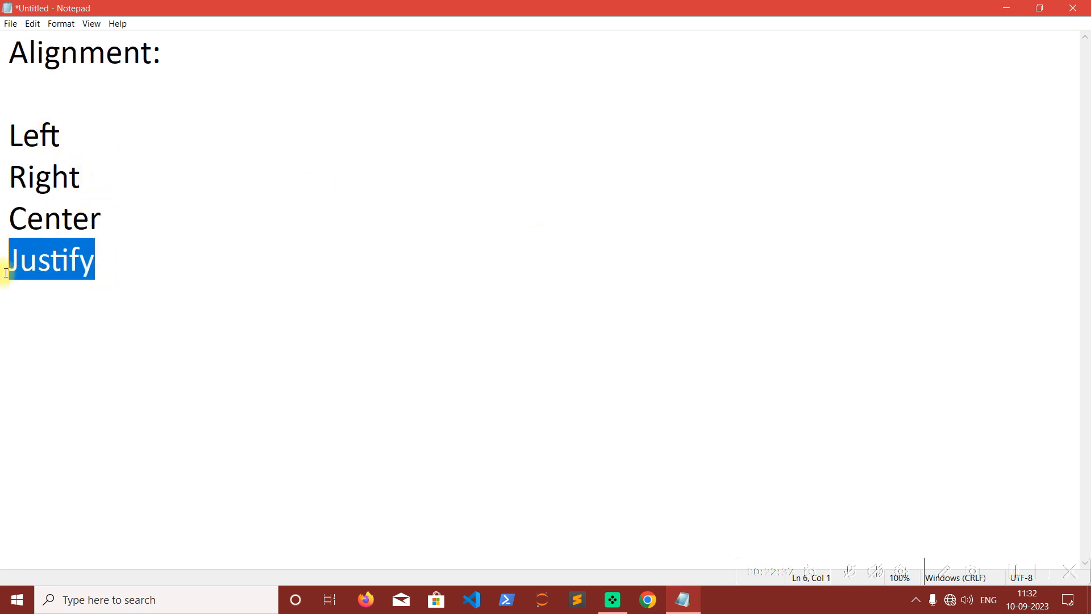
click(136, 317)
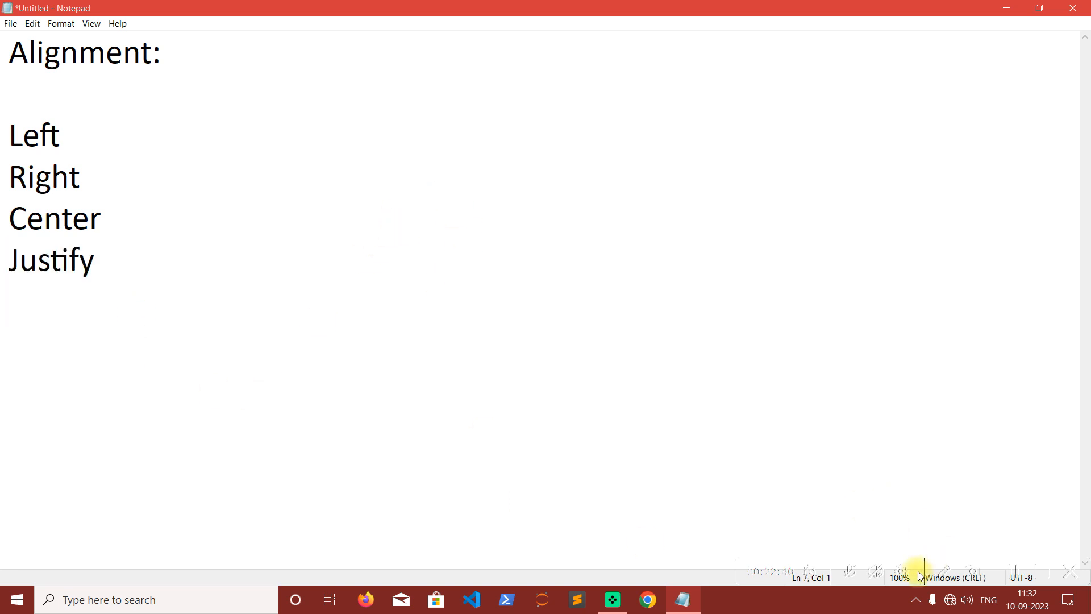
Sketch a red page outline with the screen annotation tool, adding three horizontal text lines and a vertical margin line on each side.
click(945, 573)
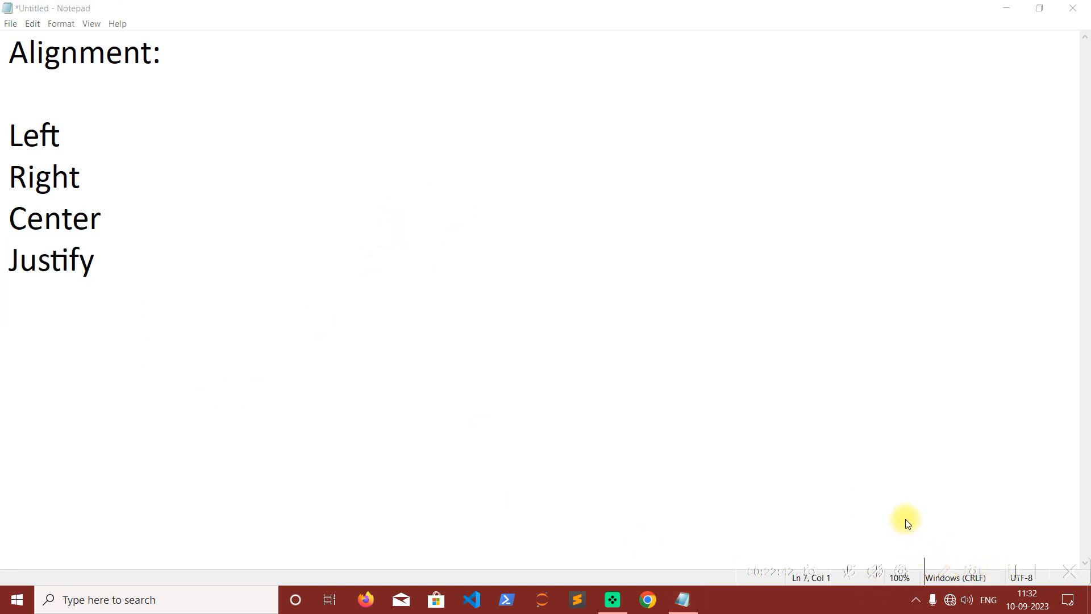
drag(322, 97, 750, 410)
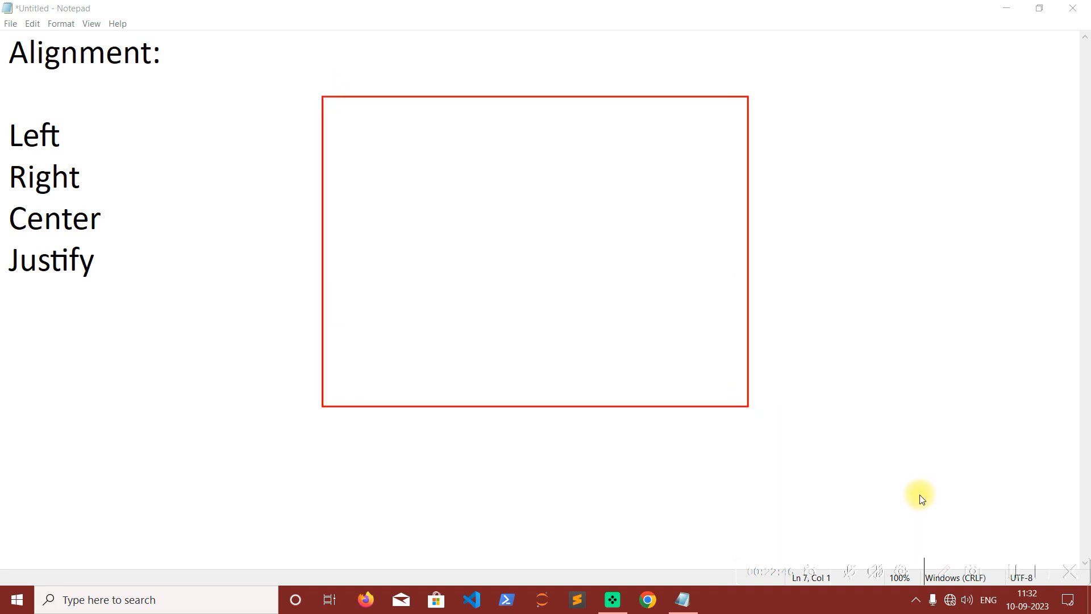
mouse_move(340, 117)
mouse_down()
mouse_move(679, 139)
mouse_move(730, 119)
mouse_up()
mouse_move(340, 138)
mouse_down()
mouse_move(703, 151)
mouse_move(726, 141)
mouse_up()
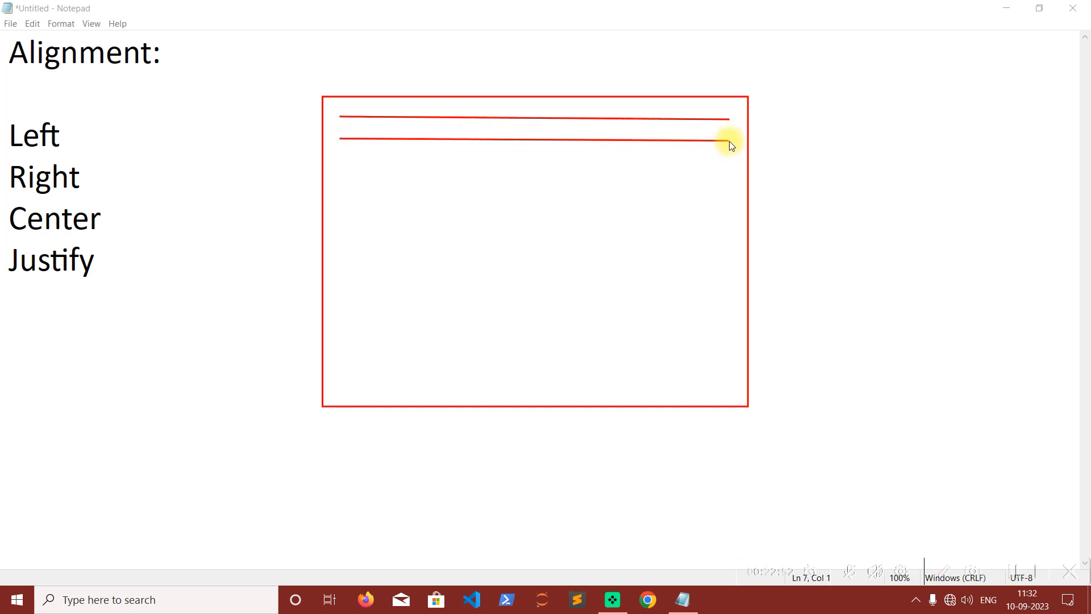
drag(339, 164, 726, 163)
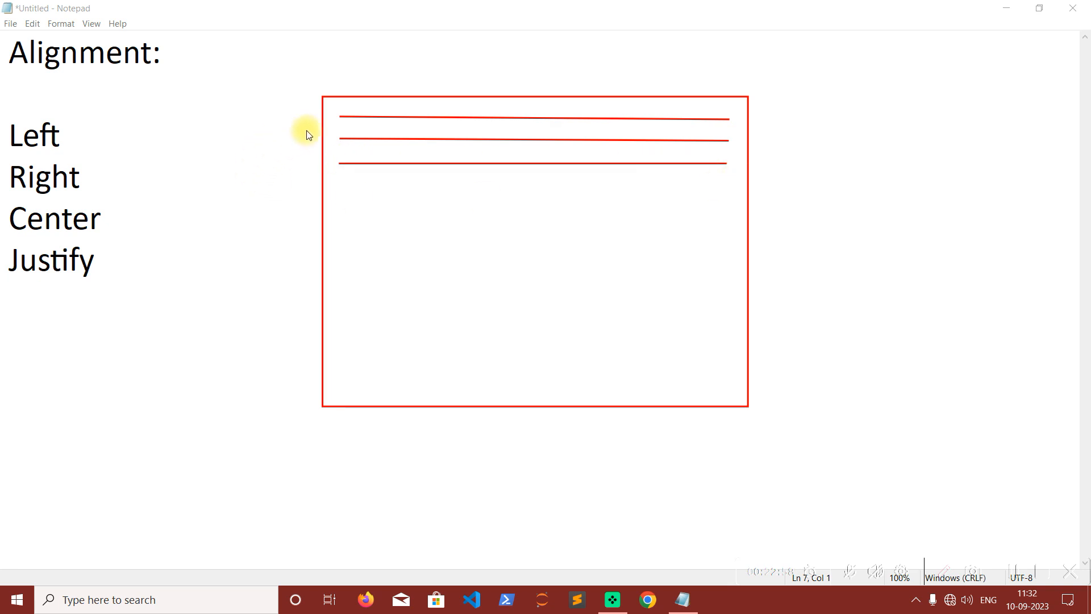
mouse_move(338, 106)
mouse_down()
mouse_move(335, 240)
mouse_move(318, 247)
mouse_move(336, 241)
mouse_up()
drag(734, 111, 731, 240)
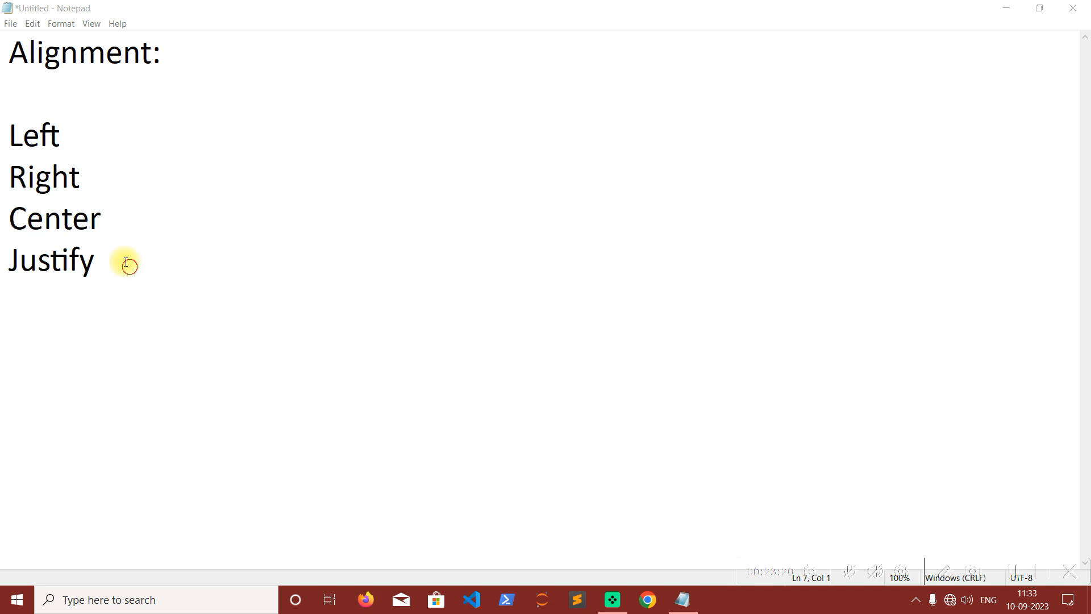
Replace the alignment heading and list with "hi" and "hello" on two separate lines.
drag(120, 267, 7, 44)
key(Delete)
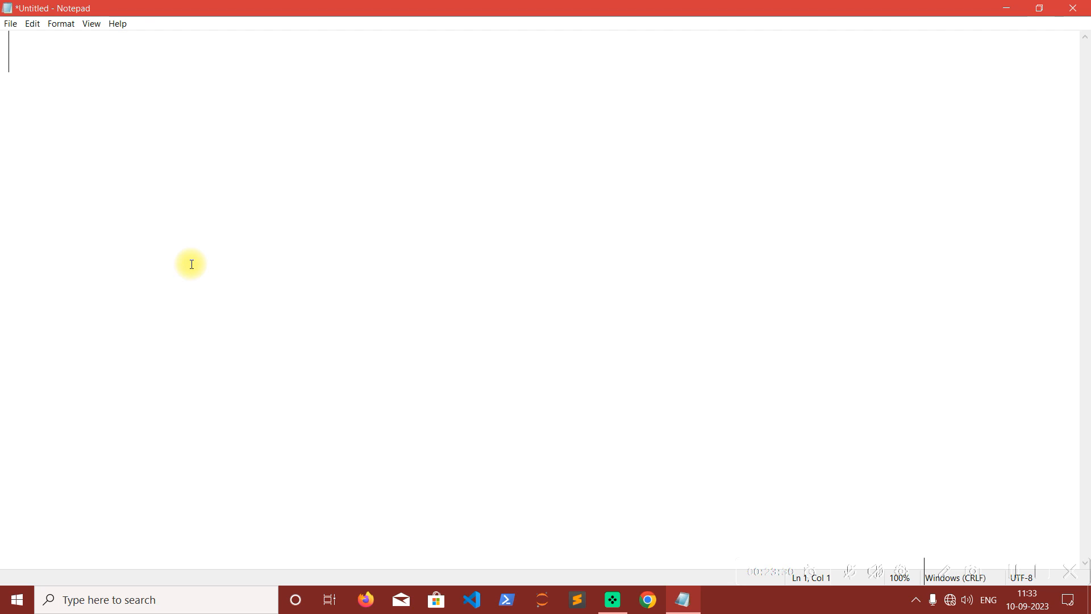
text(hi)
key(Return)
text(hello)
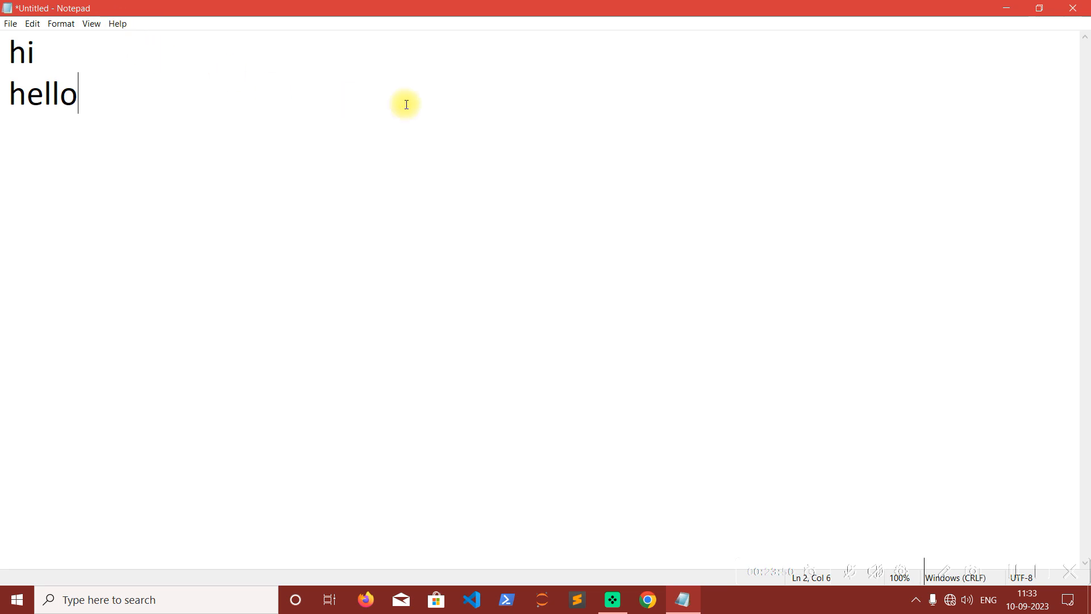
Switch the document to right-to-left reading order and add the line "how are you".
right_click(643, 194)
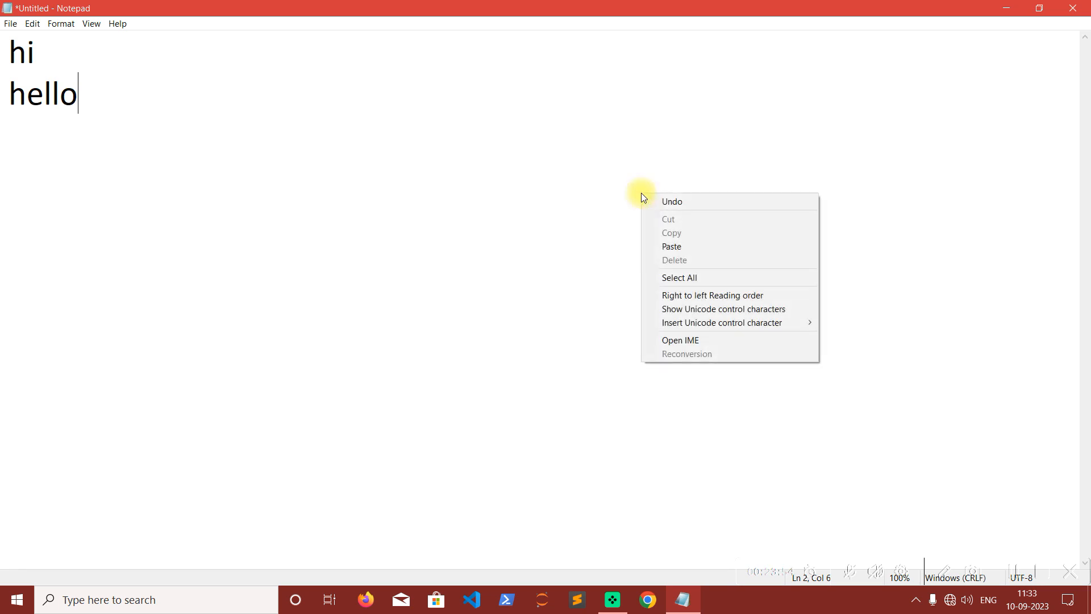
click(657, 296)
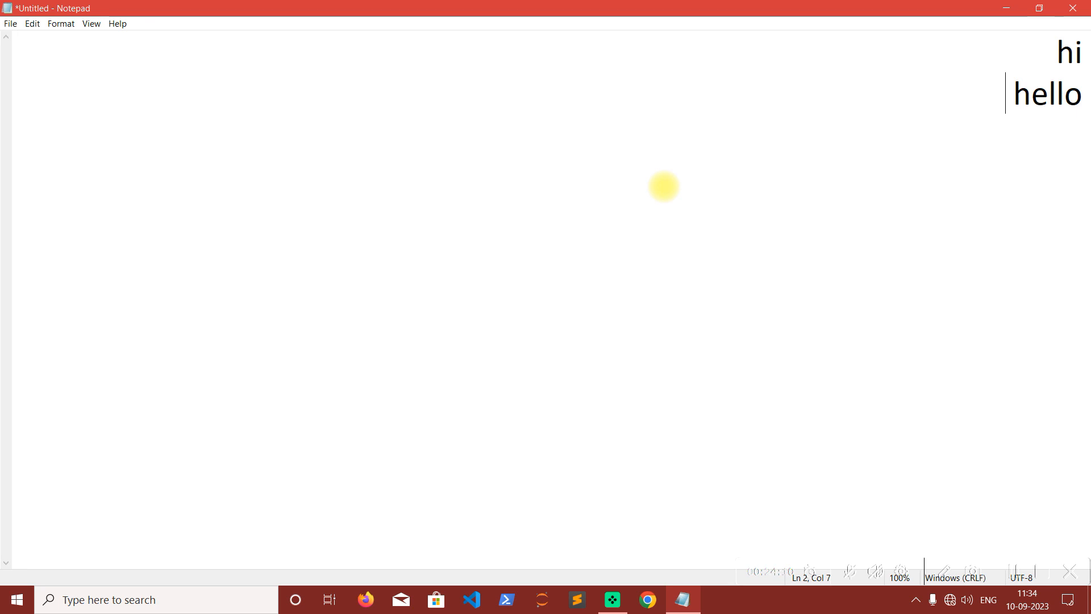
text(ho w)
key(BackSpace)
key(BackSpace)
text(w are you )
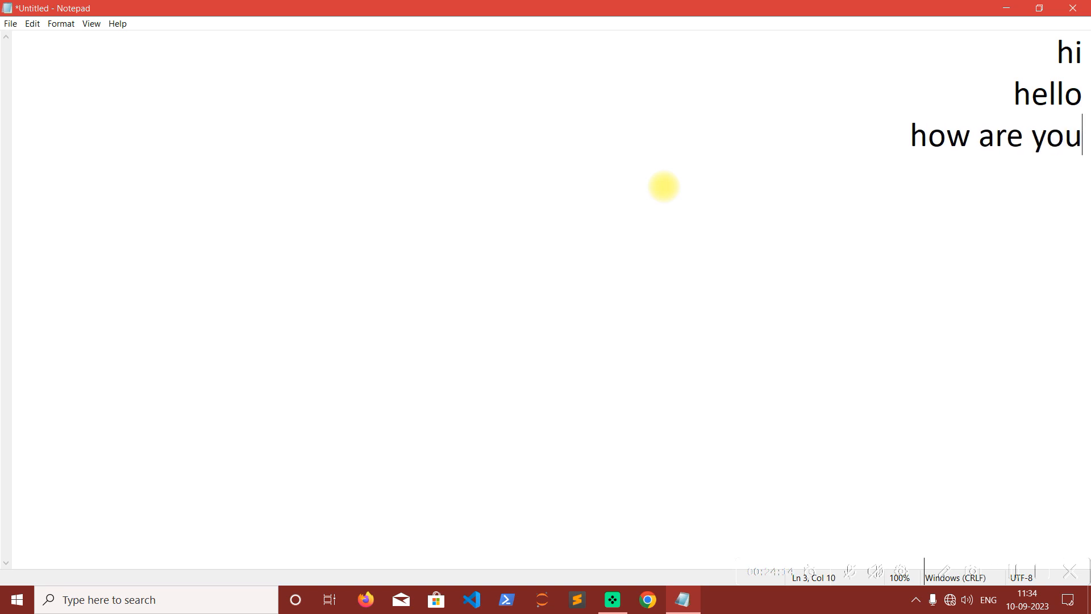
text(asdihfsdalfjhasdfsadf asfasfasdf)
Add three filler lines: "asdihfsdalfjhasdfsadf asfasfasdf", "flfasdfasfahsdkfladshfklasdjfhaskfhasf" and "sdfhjsdfiahsd;lfal;fjsdaif".
key(Return)
text(flfasdfasfahsdkfladshfklasdjfhaskfhasf)
key(Return)
text(sdfhjsdfiahsd;lfal;fjsdaif)
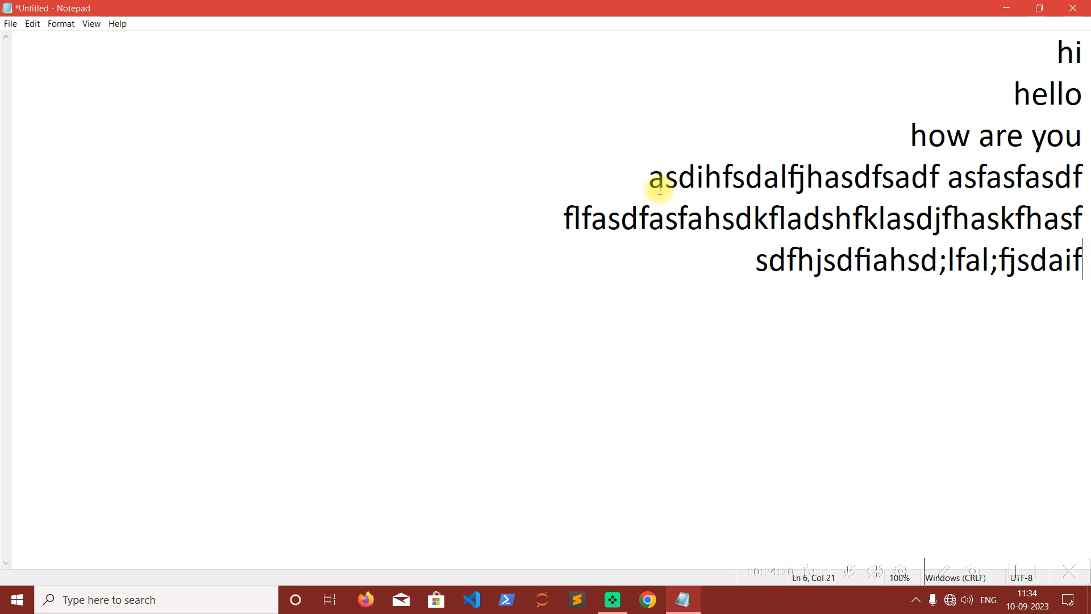
Turn off right-to-left reading order and delete all the text in the document.
right_click(455, 205)
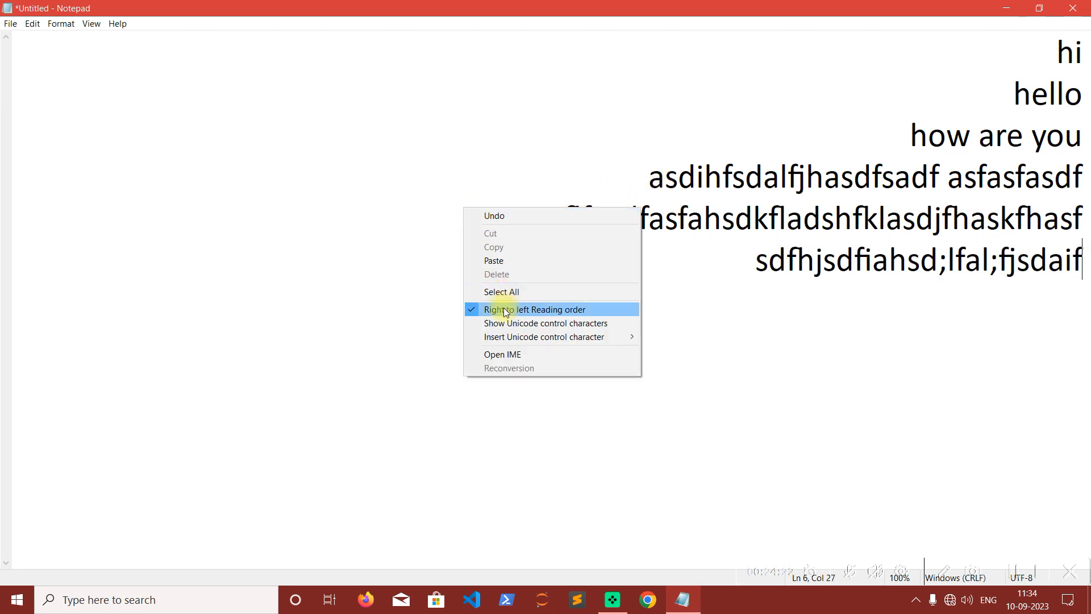
click(468, 308)
drag(413, 289, 8, 5)
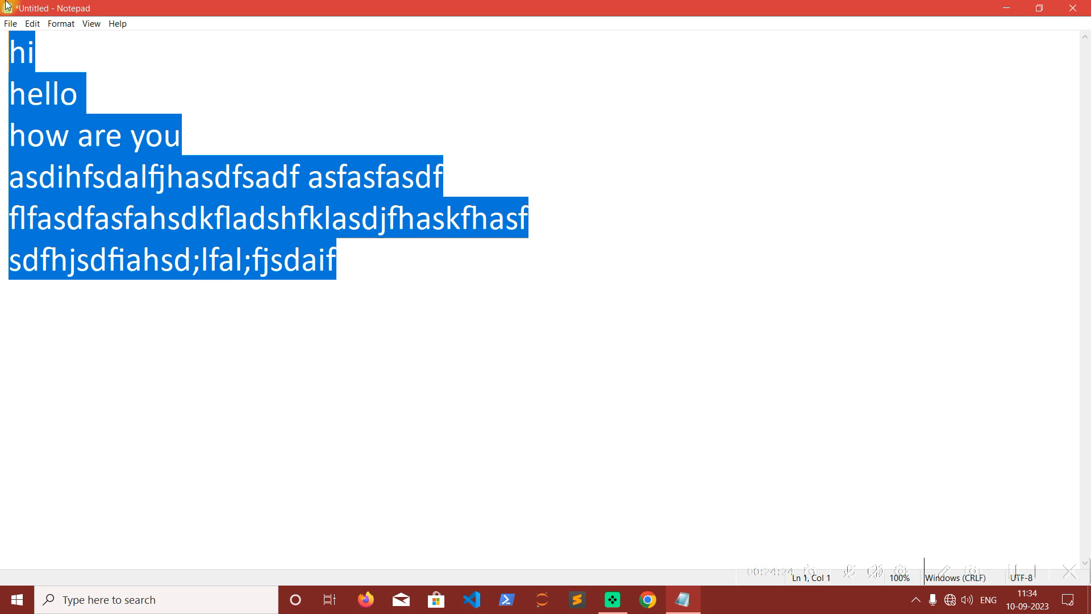
key(BackSpace)
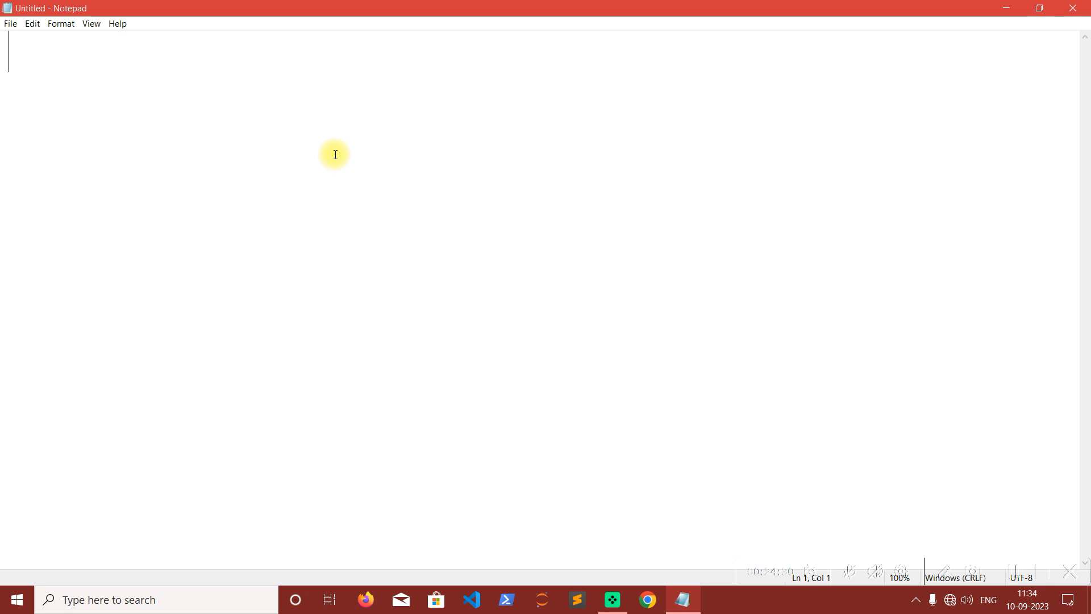
Enter the heading "WordPad- Basic Word Processor" in the empty document.
text(WordPad)
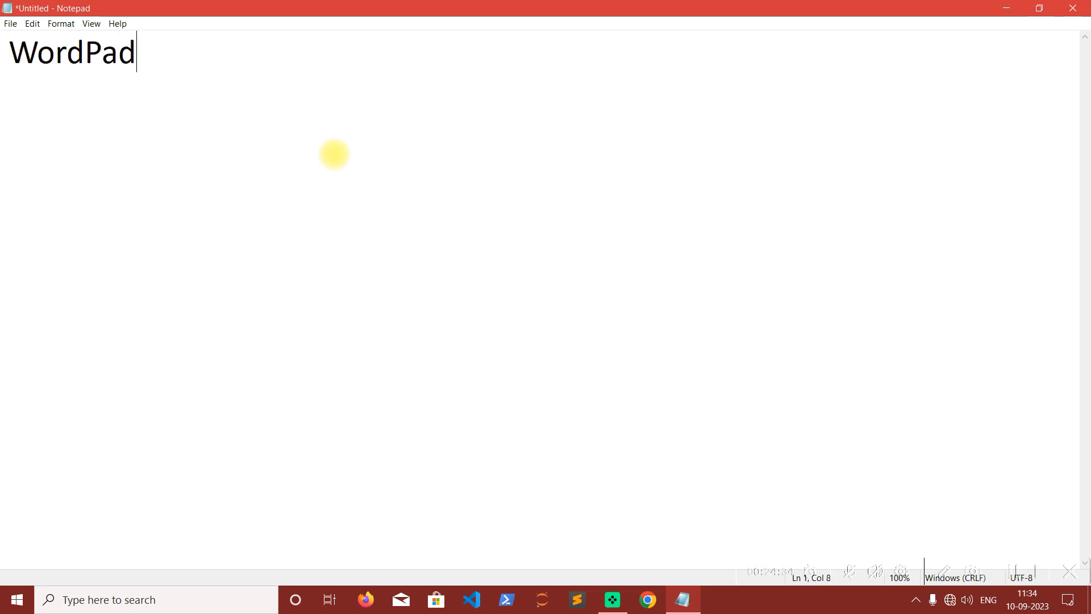
text(- Basic W)
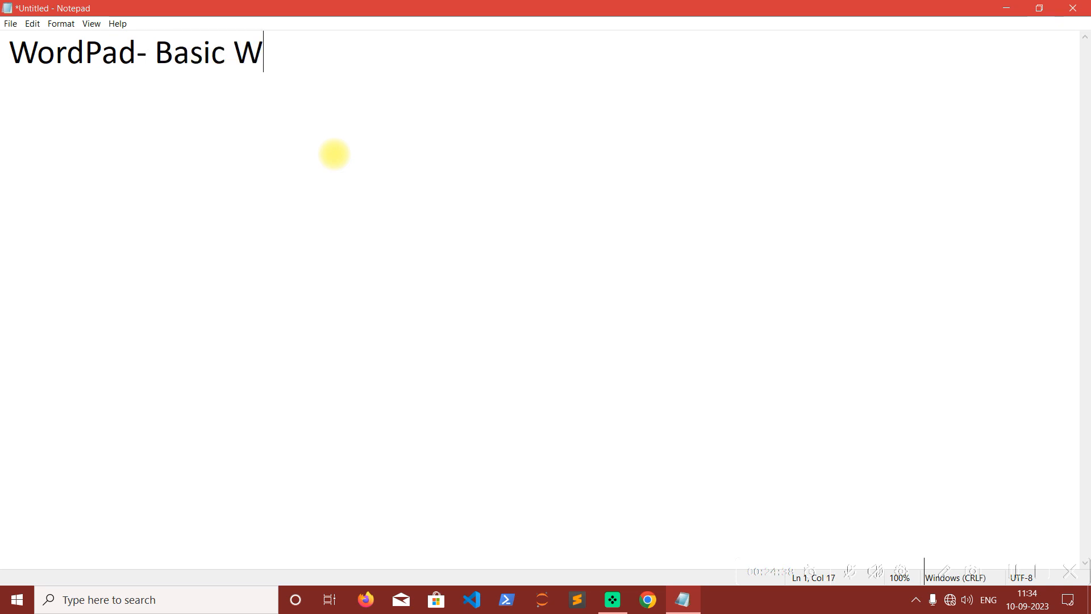
text(ord Processor)
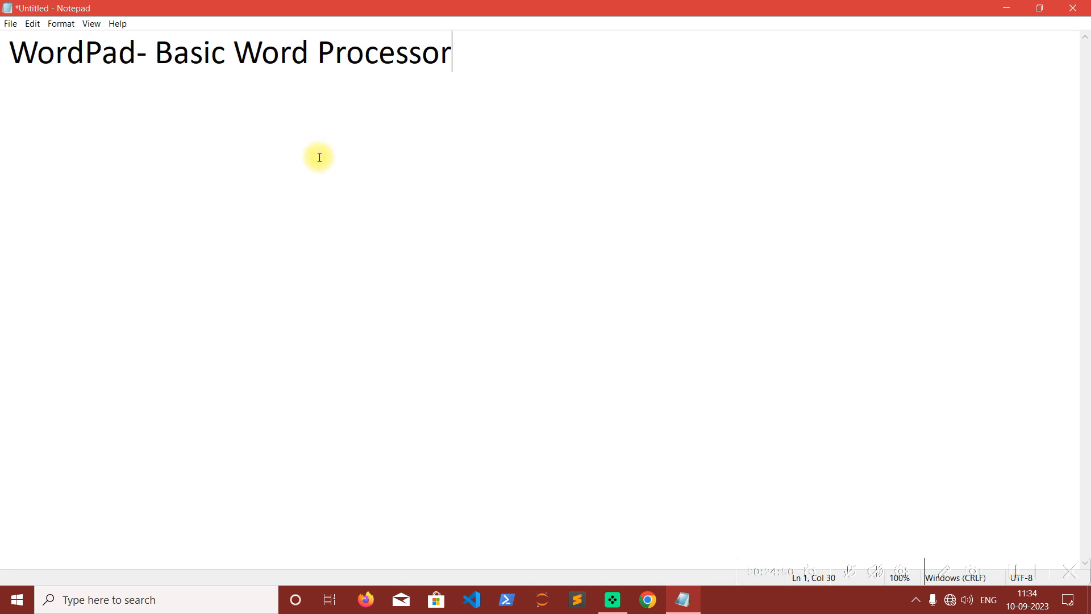
Highlight the WordPad heading line, and close Notepad without saving the untitled document.
click(490, 73)
drag(491, 73, 7, 51)
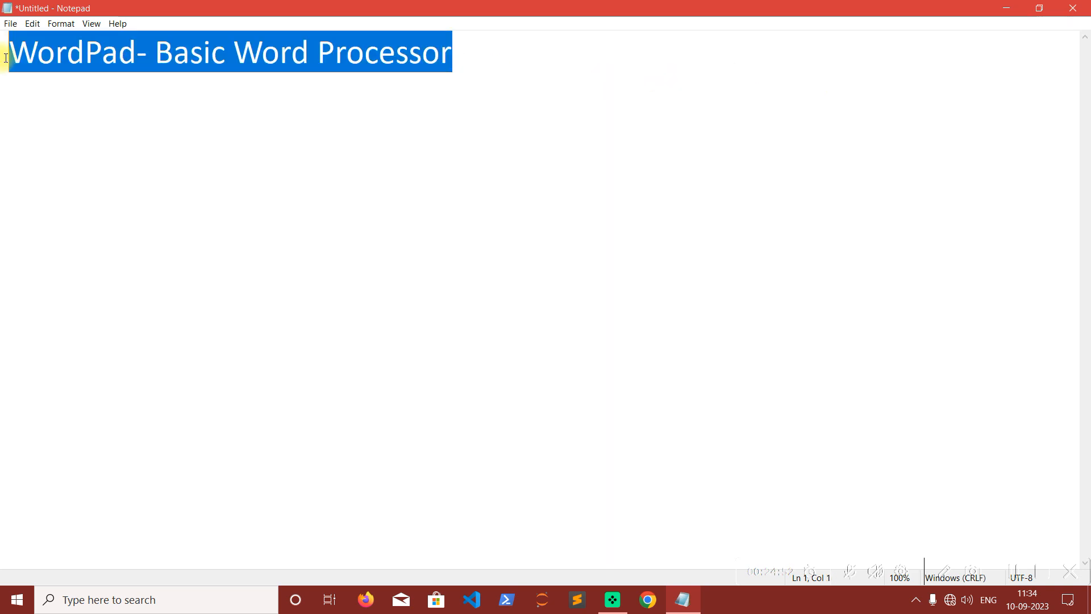
click(1074, 10)
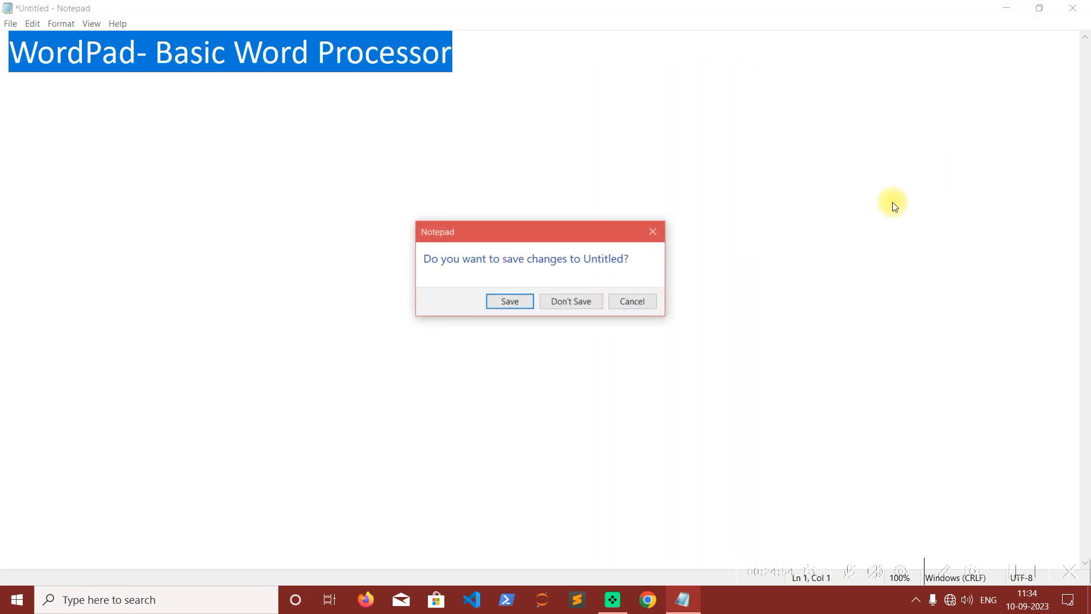
click(586, 298)
Refresh the Windows desktop.
right_click(444, 112)
click(499, 157)
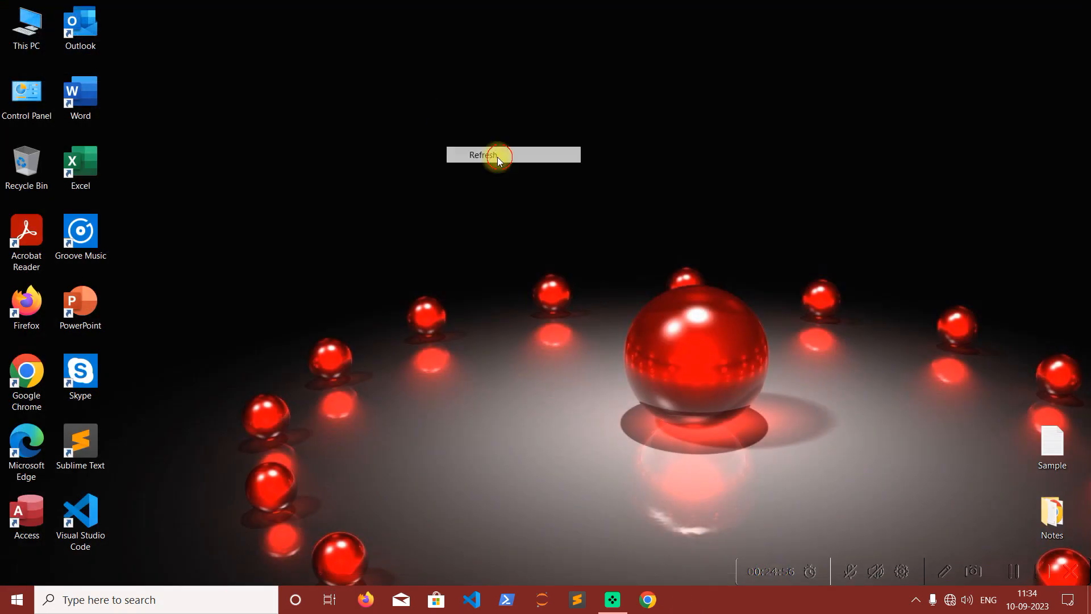
right_click(353, 66)
click(379, 117)
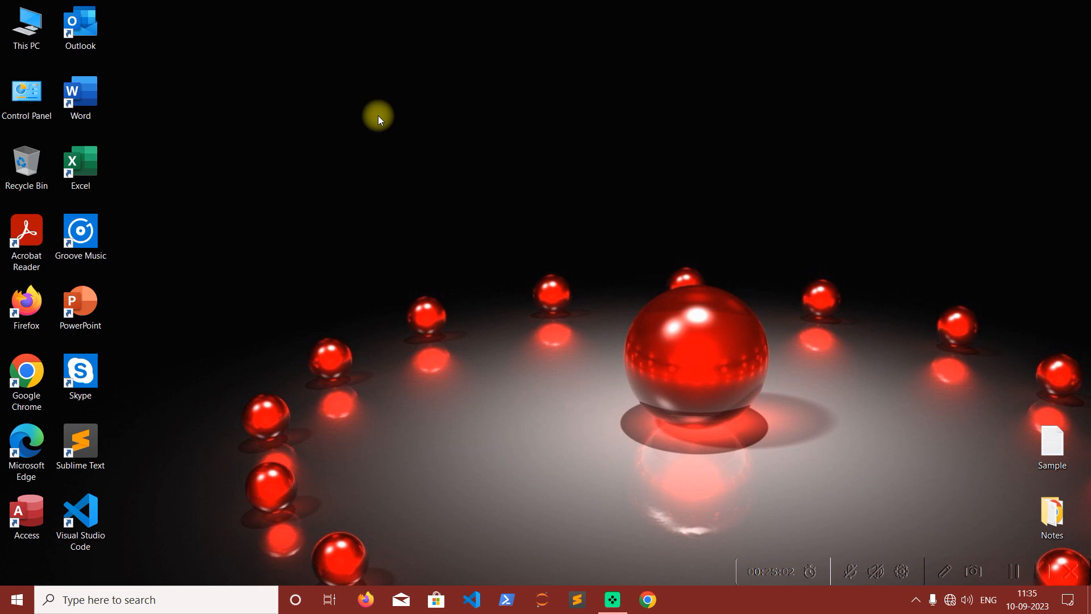
right_click(378, 115)
click(398, 118)
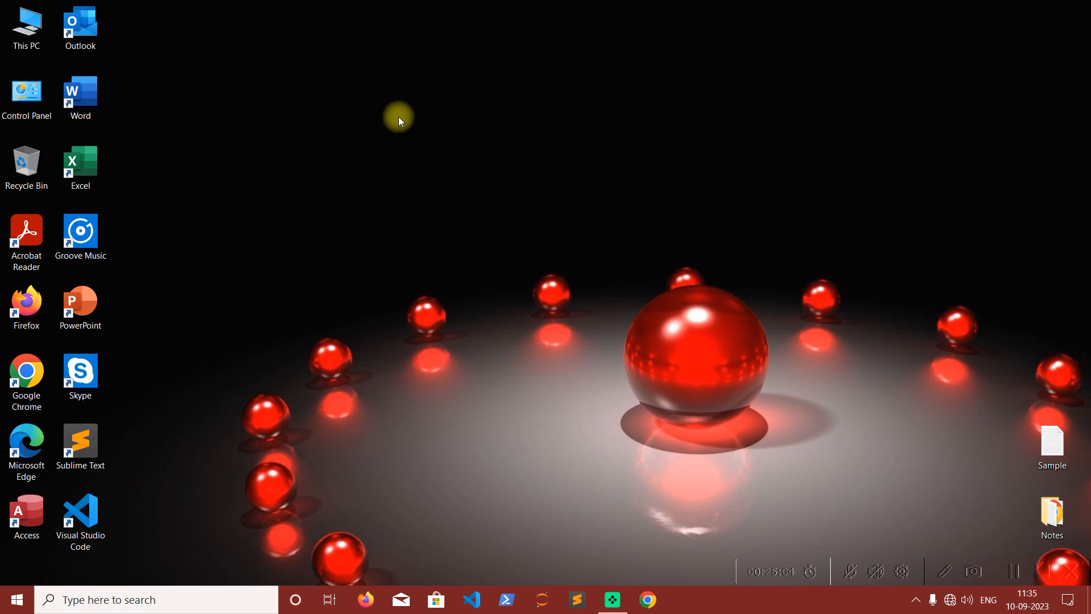